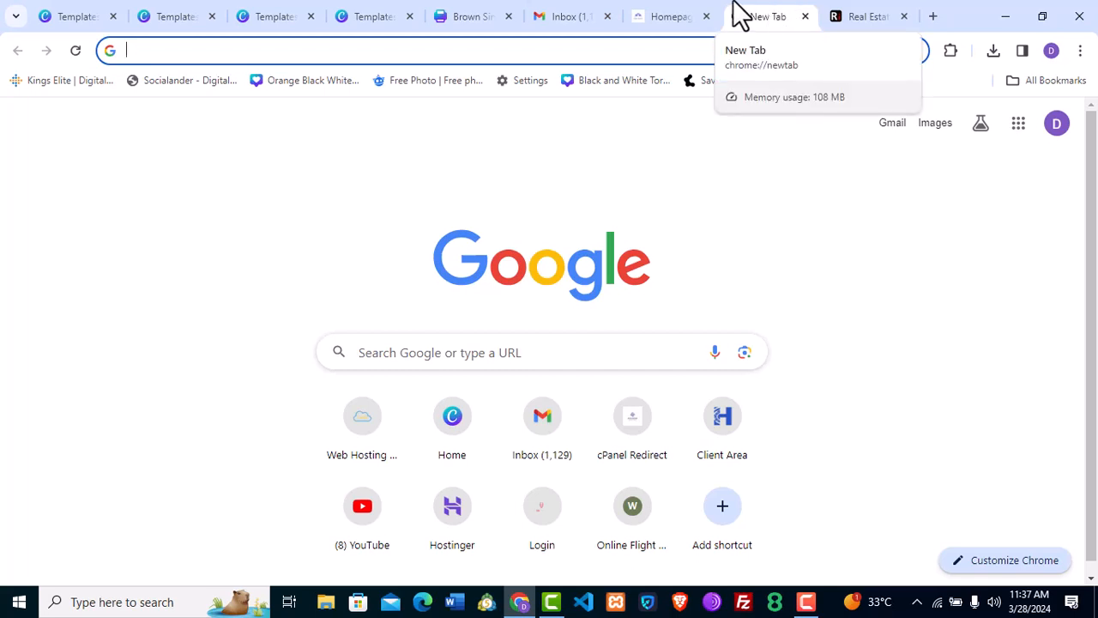
Bring up the live real estate homepage, show its Homepage sub-pages, and scroll down.
{"action": "left_click", "coordinate": [669, 16]}
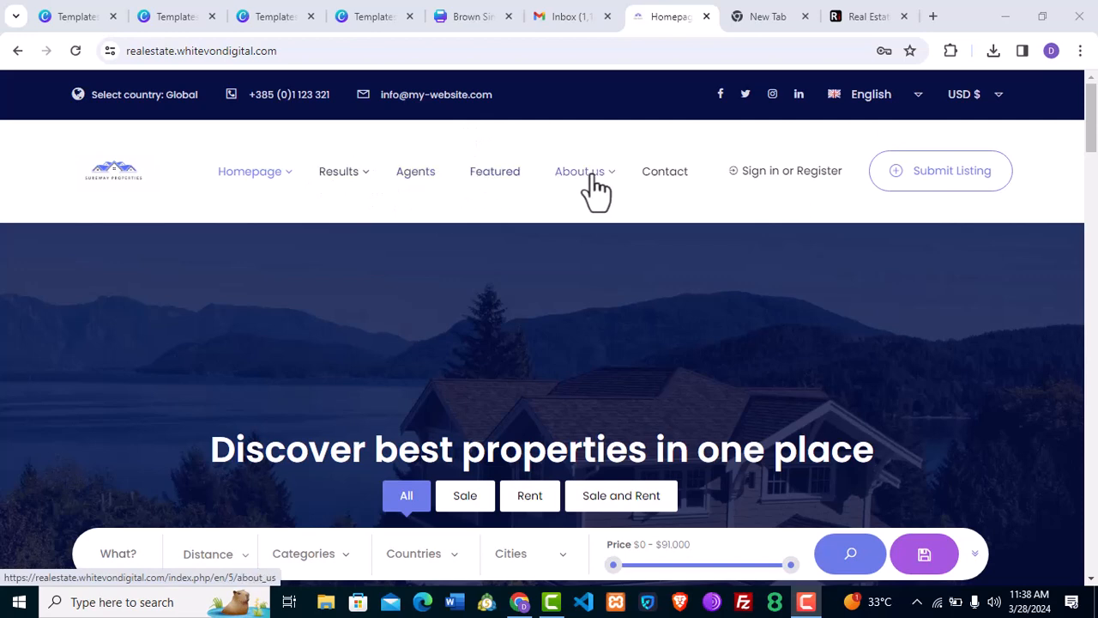
{"action": "left_click", "coordinate": [289, 171]}
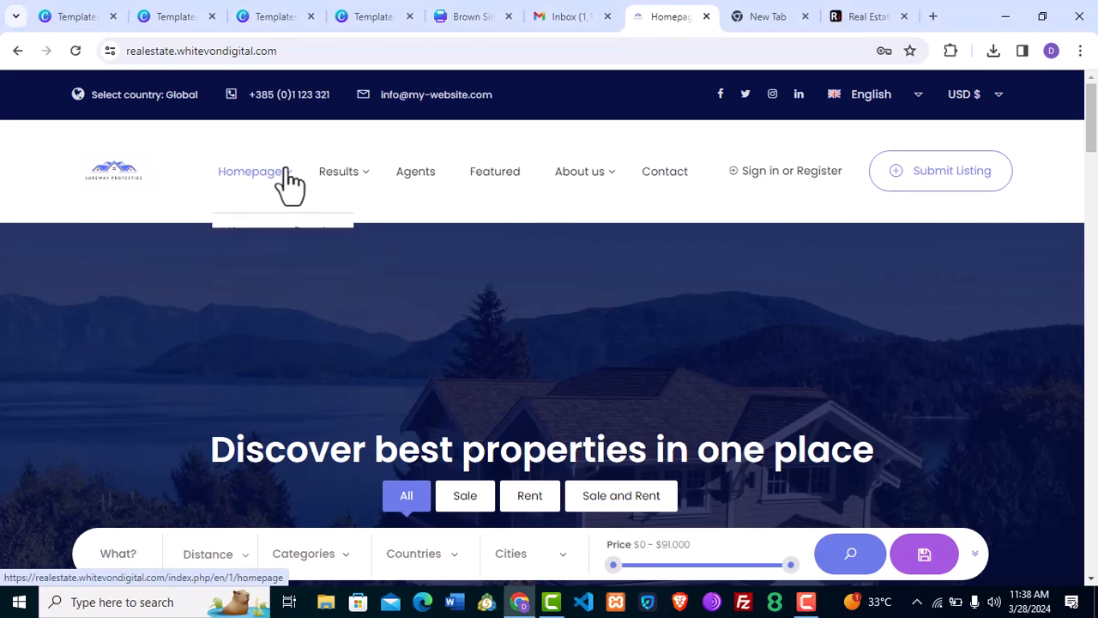
{"action": "left_click_drag", "start_coordinate": [1092, 123], "coordinate": [1092, 150]}
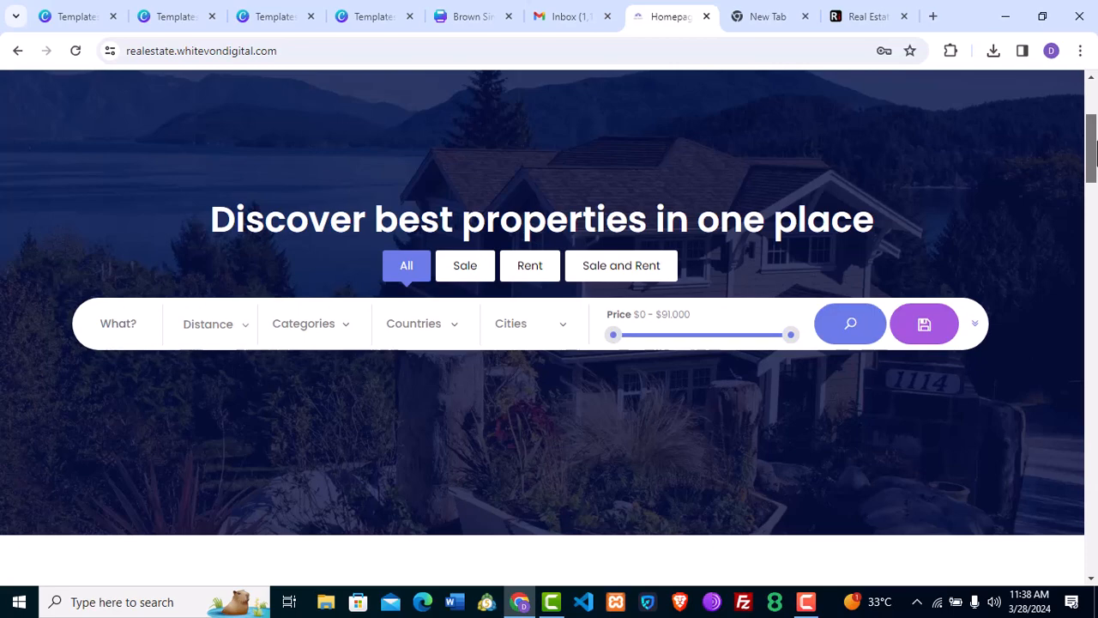
{"action": "left_click_drag", "start_coordinate": [1095, 149], "coordinate": [1095, 279]}
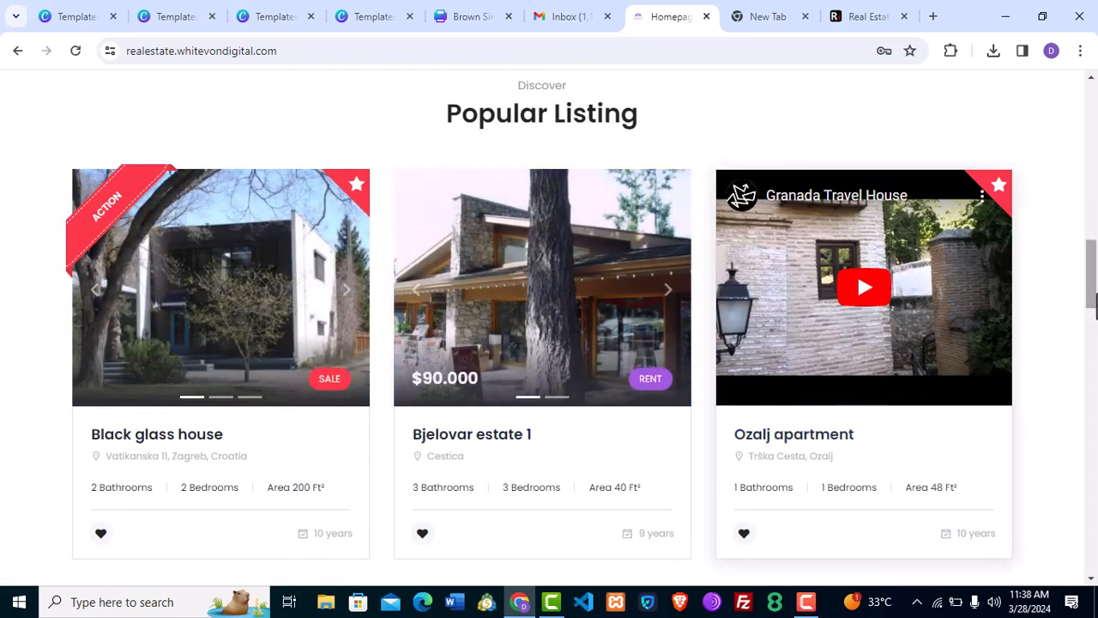
{"action": "left_click_drag", "start_coordinate": [1096, 306], "coordinate": [1090, 405]}
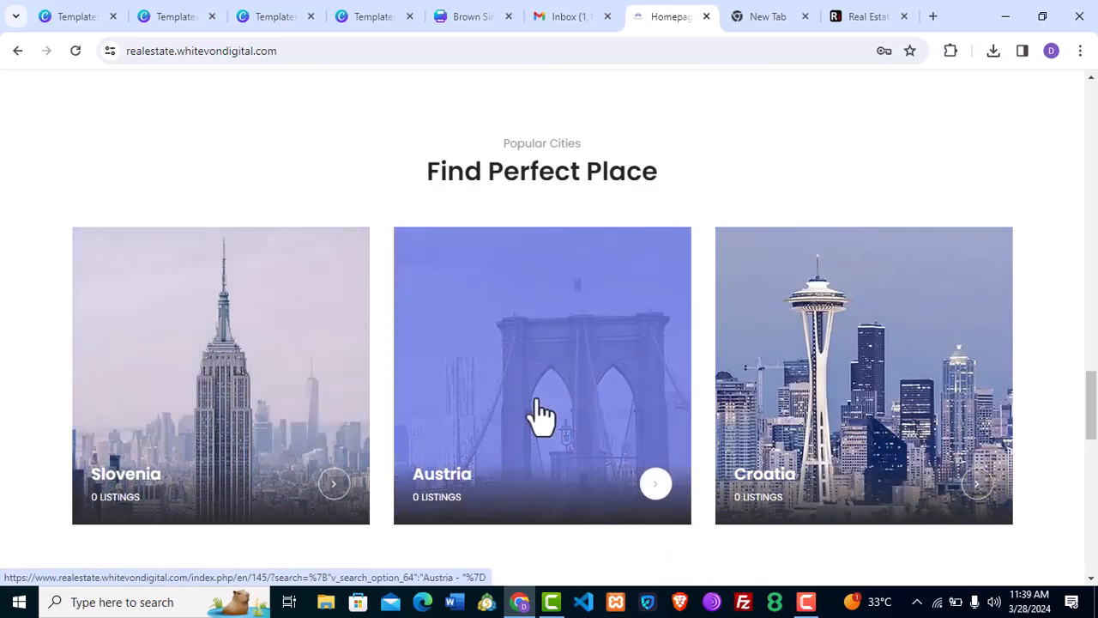
{"action": "left_click_drag", "start_coordinate": [1095, 410], "coordinate": [1094, 514]}
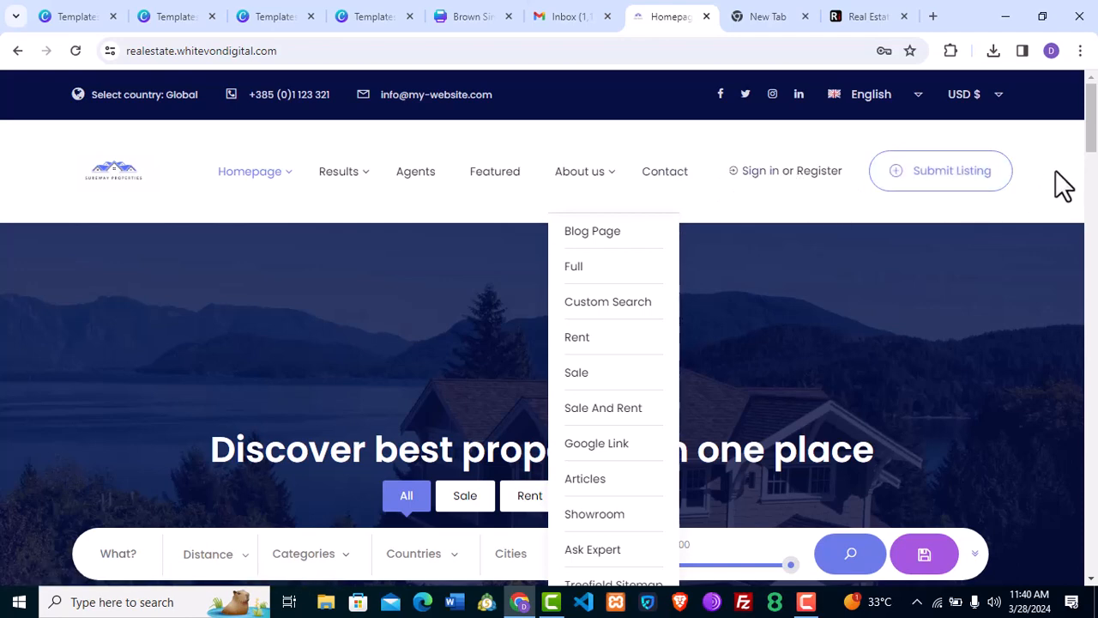
Check which currencies the site's USD $ currency dropdown offers.
{"action": "left_click", "coordinate": [994, 112]}
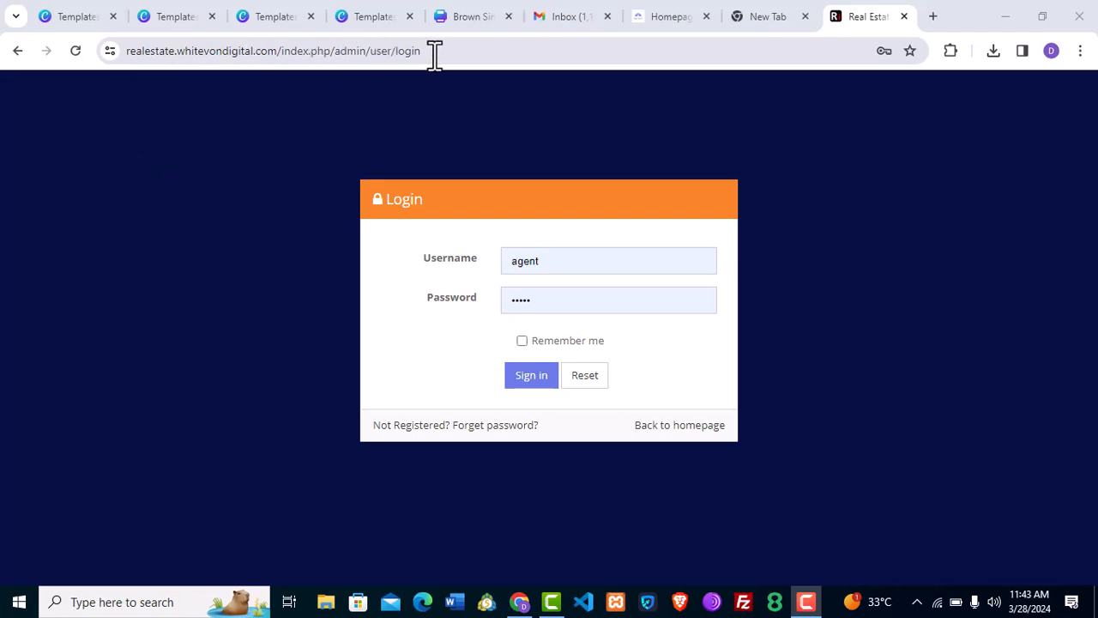
Sign in to the admin dashboard using Chrome's saved administrator login.
{"action": "double_click", "coordinate": [515, 265]}
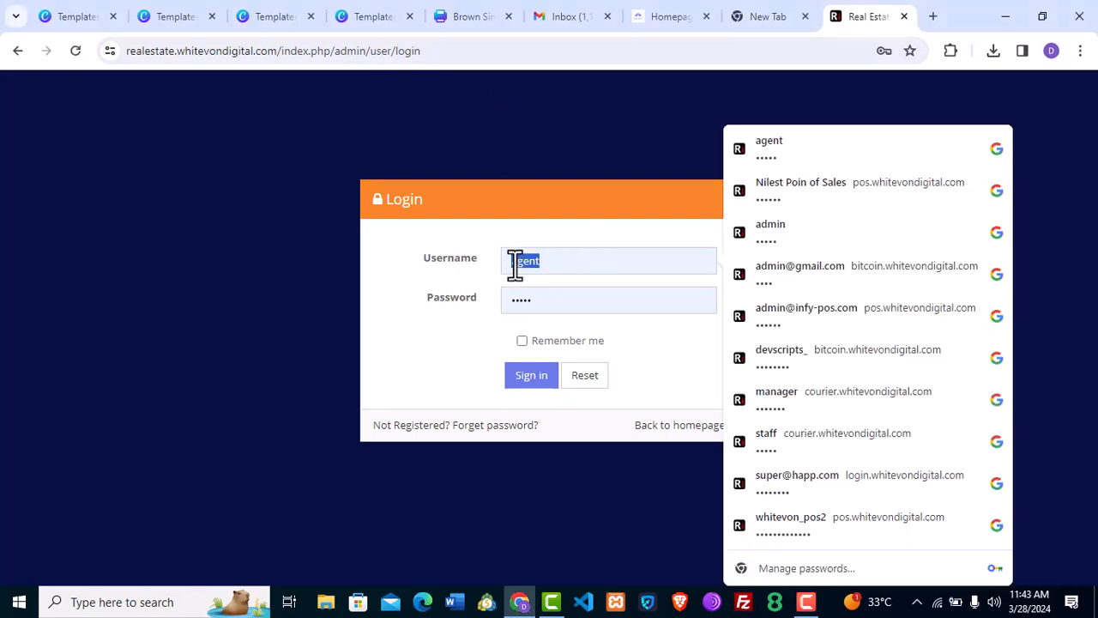
{"action": "left_click", "coordinate": [823, 230]}
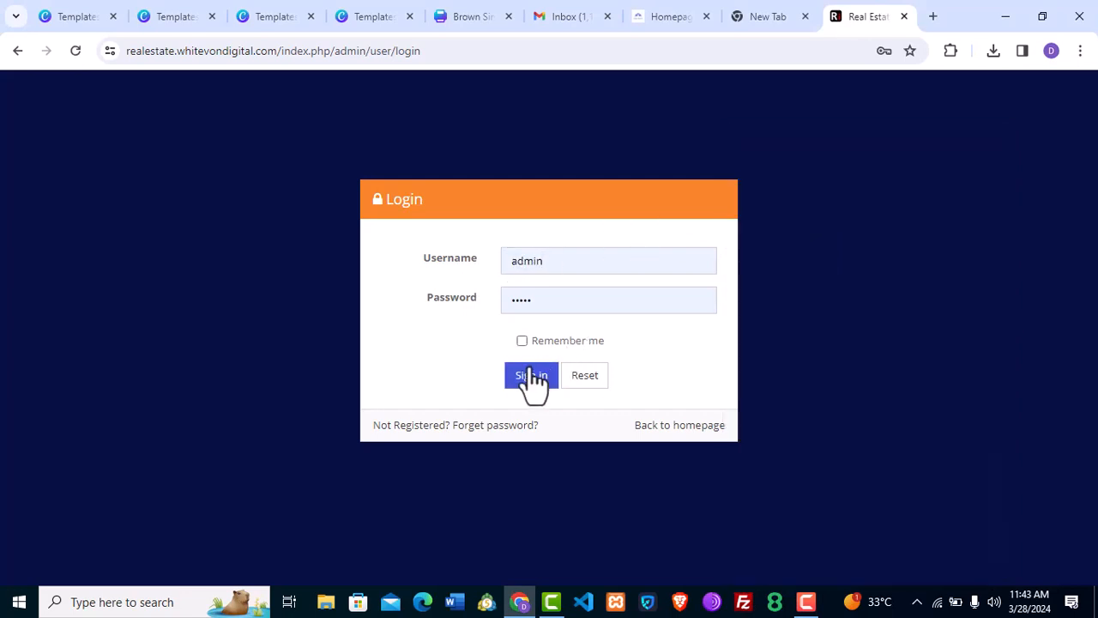
{"action": "left_click", "coordinate": [532, 377]}
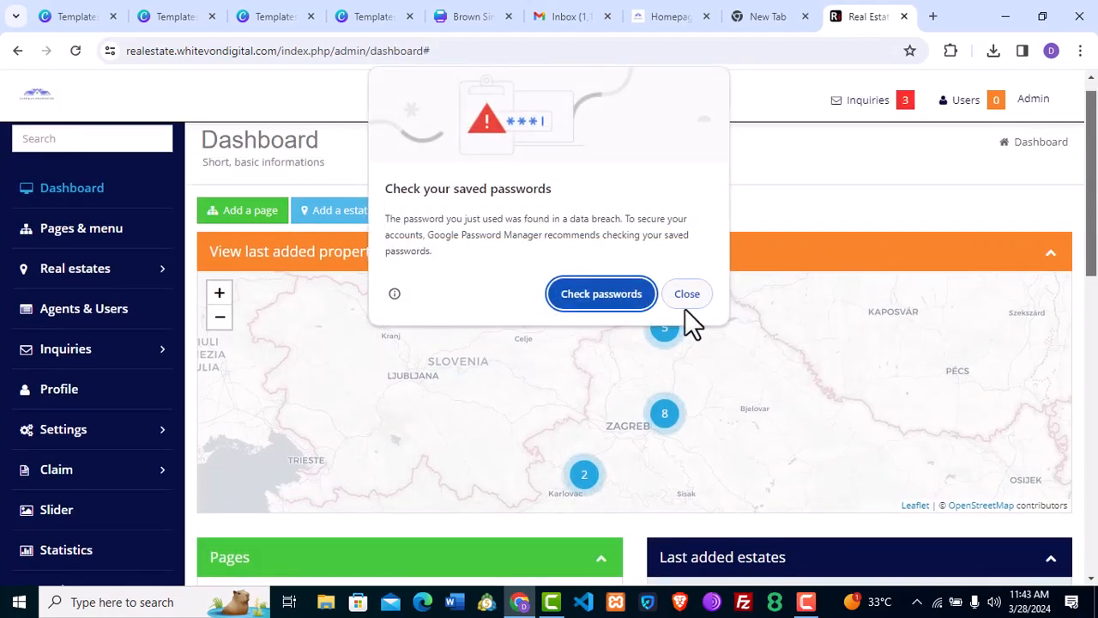
{"action": "left_click", "coordinate": [686, 302]}
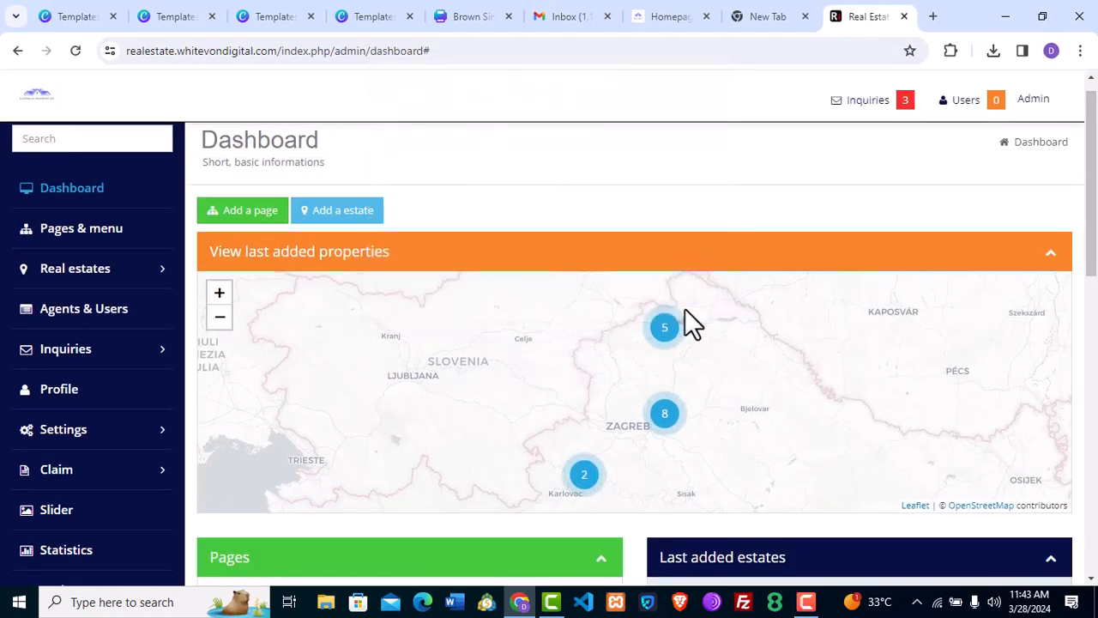
{"action": "left_click_drag", "start_coordinate": [1096, 227], "coordinate": [1097, 320]}
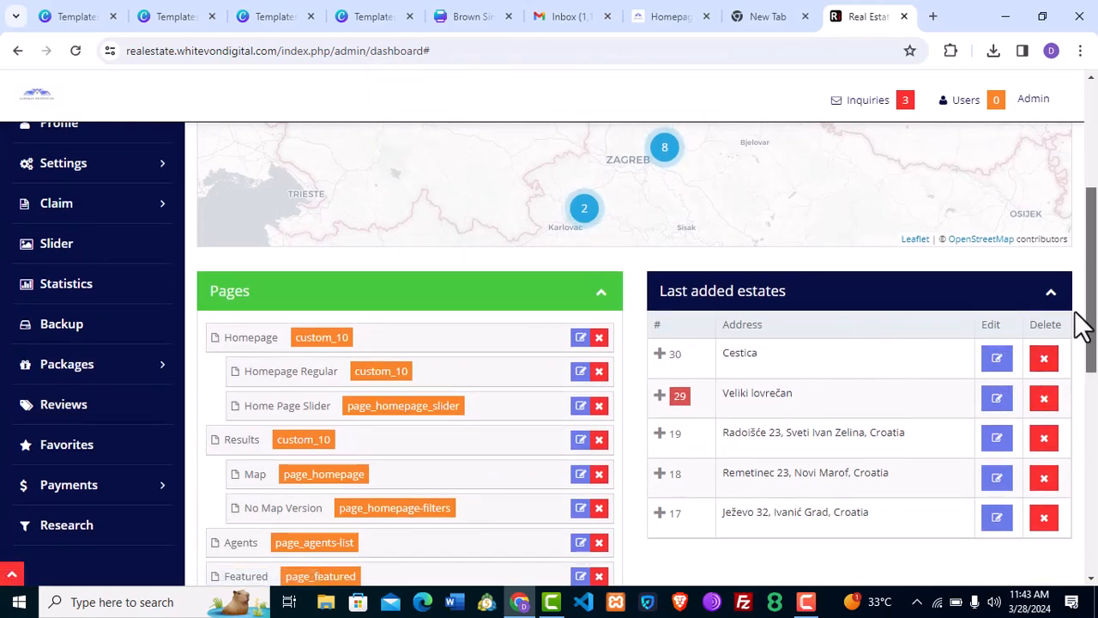
{"action": "left_click_drag", "start_coordinate": [1092, 326], "coordinate": [1086, 232]}
{"action": "left_click", "coordinate": [661, 16]}
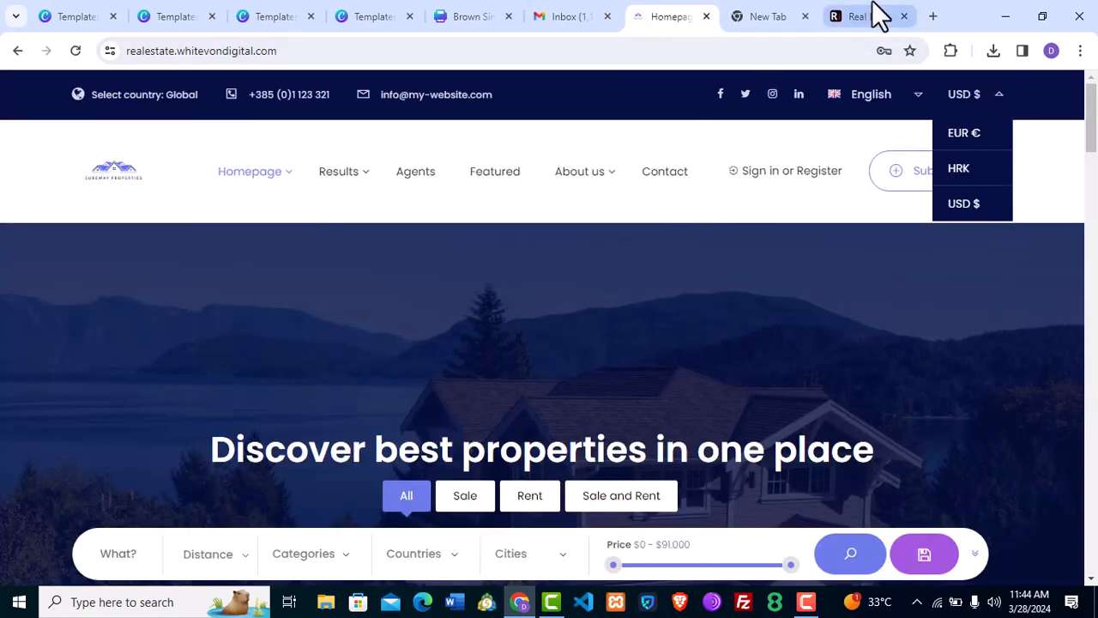
{"action": "mouse_move", "coordinate": [873, 5]}
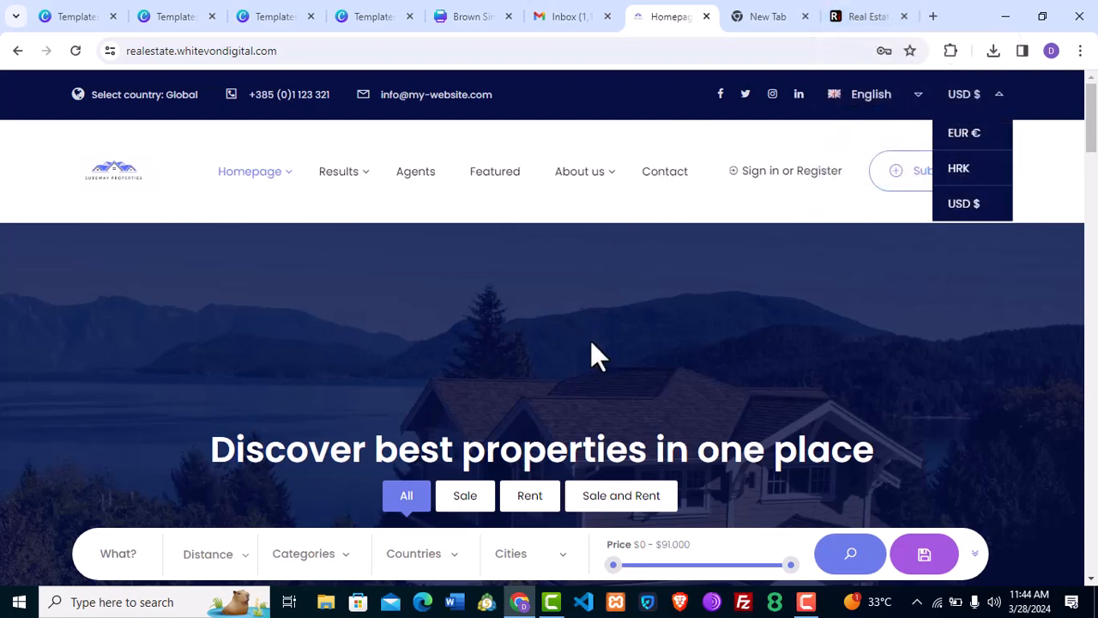
{"action": "left_click", "coordinate": [855, 6]}
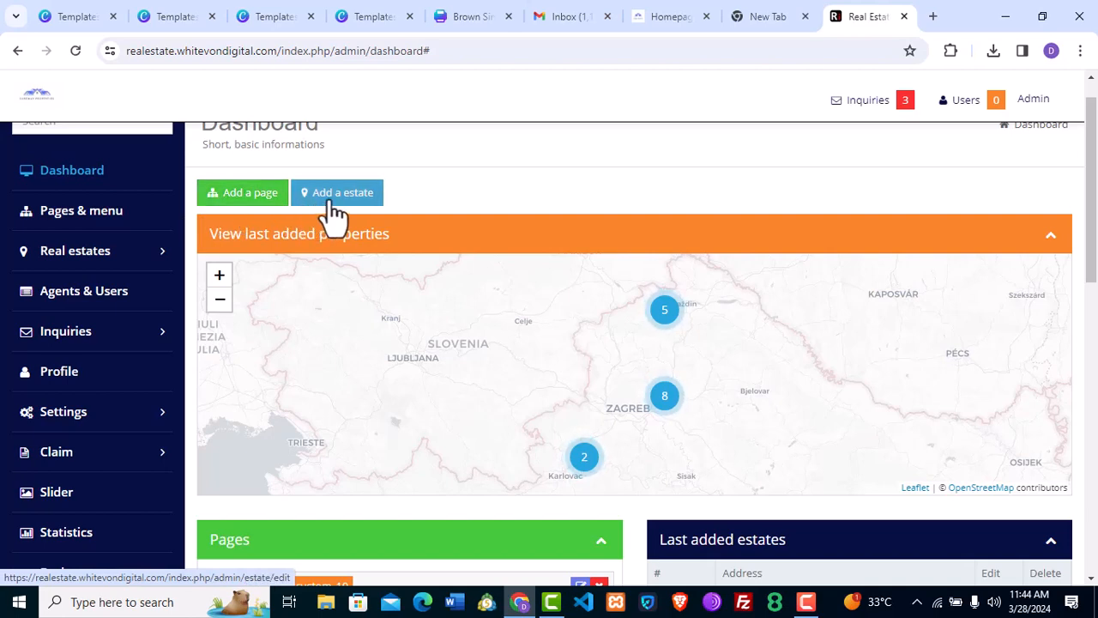
Start a new page and look over its empty Page data and Translation data fields.
{"action": "left_click", "coordinate": [248, 195]}
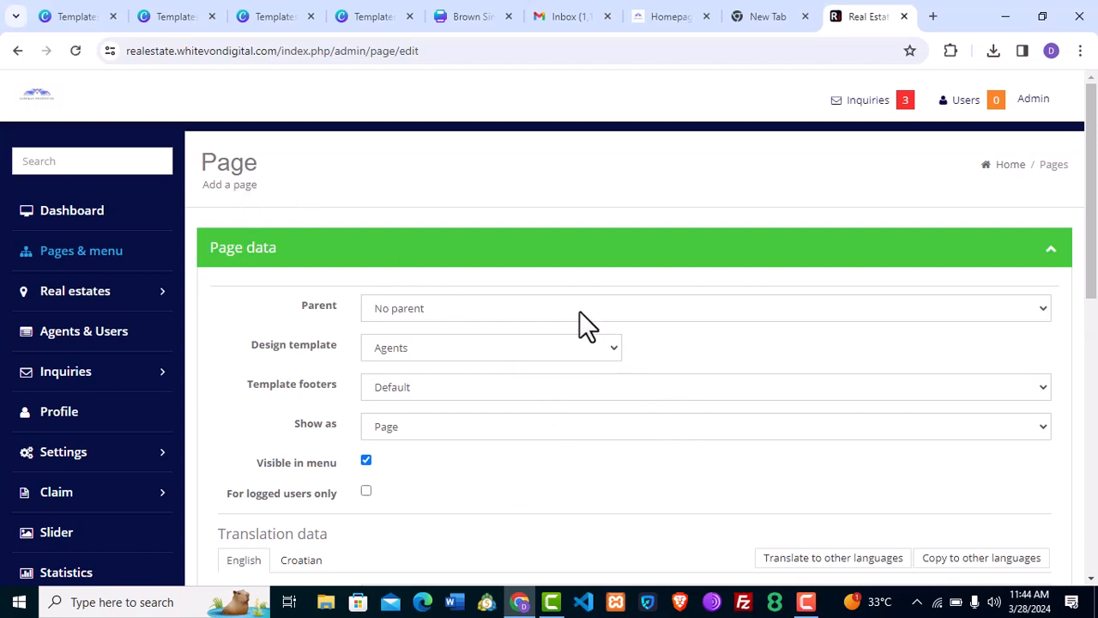
{"action": "scroll", "coordinate": [579, 322], "scroll_direction": "down", "scroll_amount": 5}
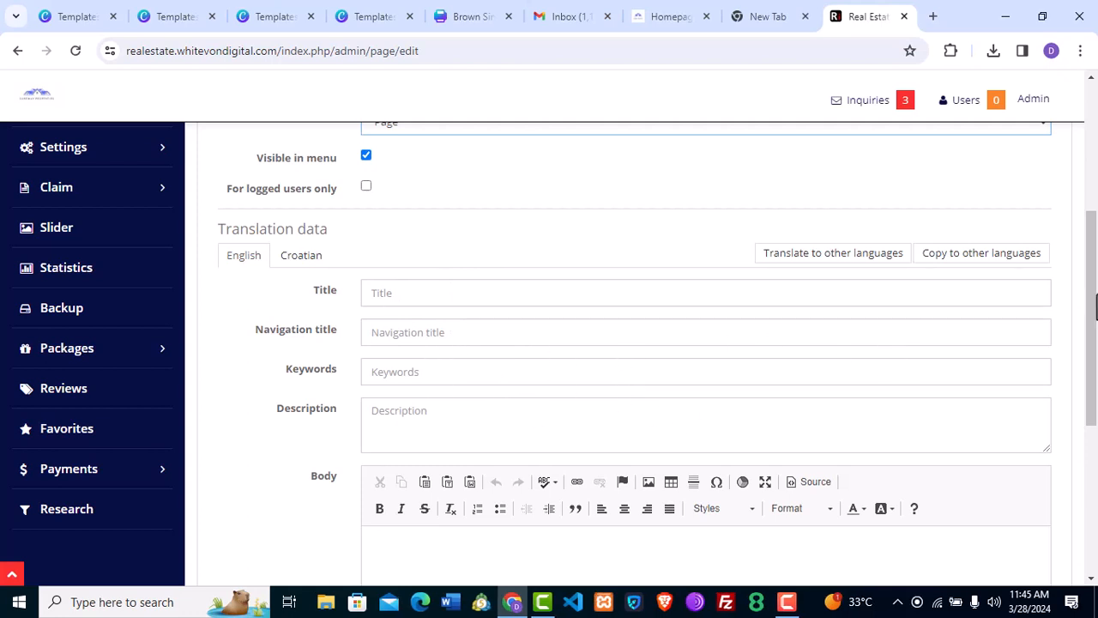
{"action": "left_click_drag", "start_coordinate": [1095, 306], "coordinate": [1094, 200]}
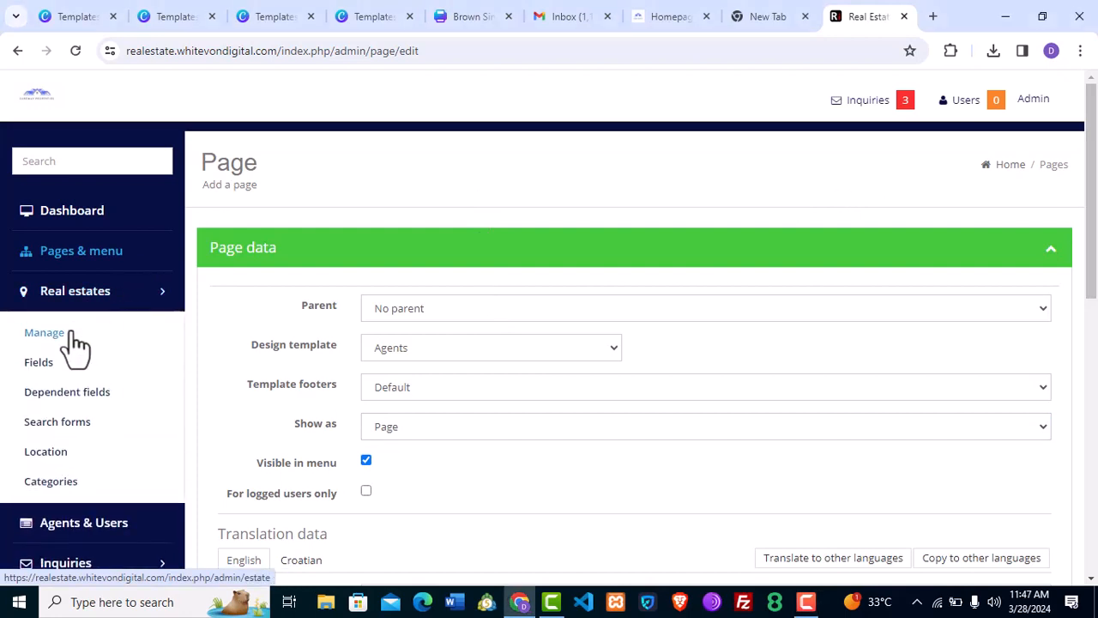
Open Real estates > Manage to list all 15 estates with their flags.
{"action": "left_click", "coordinate": [45, 333]}
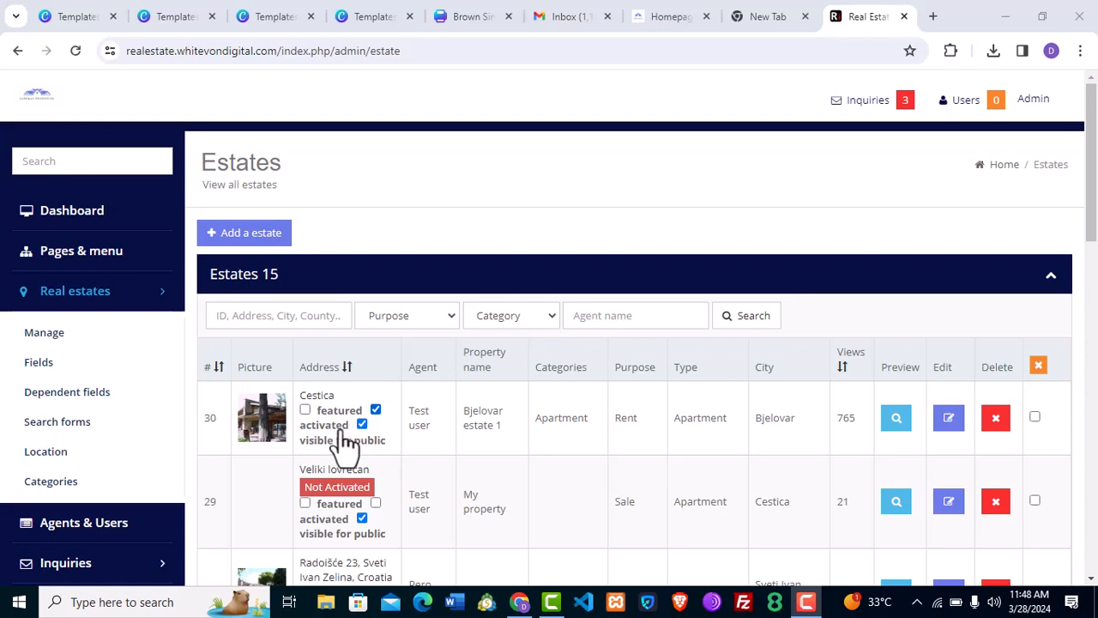
{"action": "mouse_move", "coordinate": [1096, 206]}
{"action": "left_mouse_down"}
{"action": "mouse_move", "coordinate": [1095, 544]}
{"action": "mouse_move", "coordinate": [1096, 206]}
{"action": "left_mouse_up"}
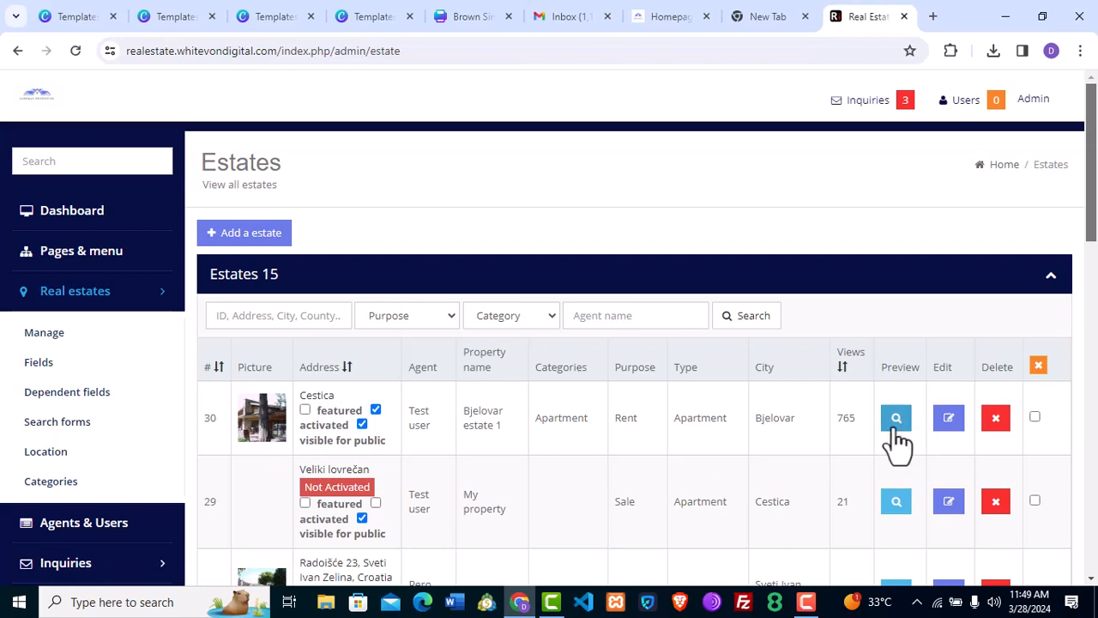
Open estate 30 (Cestica) for editing and add 'b' to the end of its address.
{"action": "left_click", "coordinate": [949, 420]}
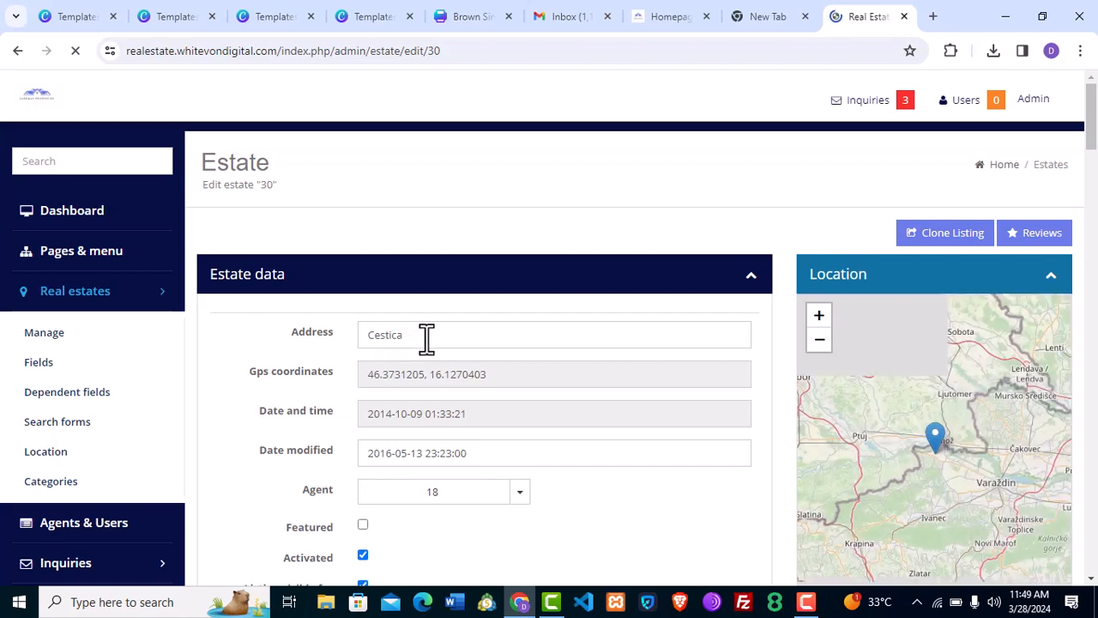
{"action": "double_click", "coordinate": [426, 338]}
{"action": "left_click", "coordinate": [426, 338]}
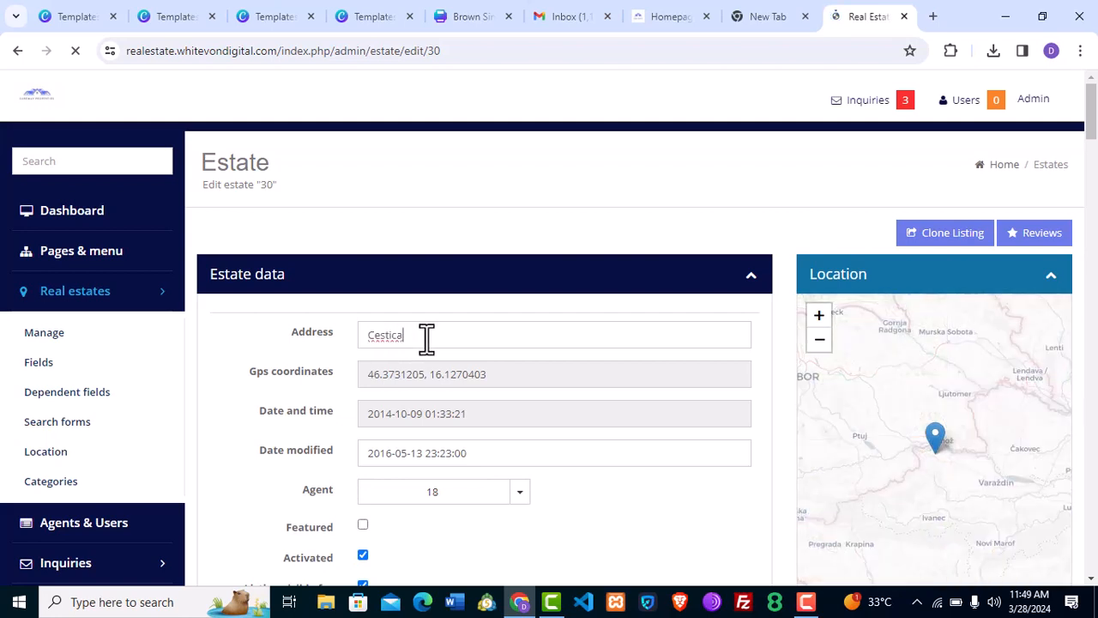
{"action": "type", "text": "b"}
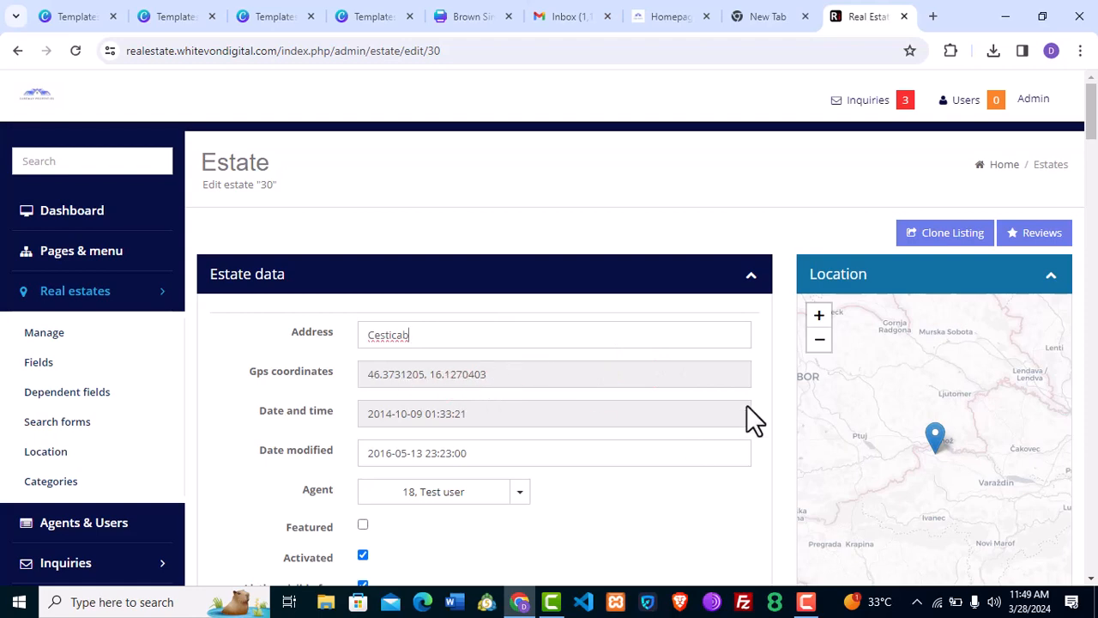
Scroll through the estate 30 edit form and back to the top.
{"action": "mouse_move", "coordinate": [1096, 231]}
{"action": "left_mouse_down"}
{"action": "mouse_move", "coordinate": [1095, 367]}
{"action": "mouse_move", "coordinate": [1090, 86]}
{"action": "left_mouse_up"}
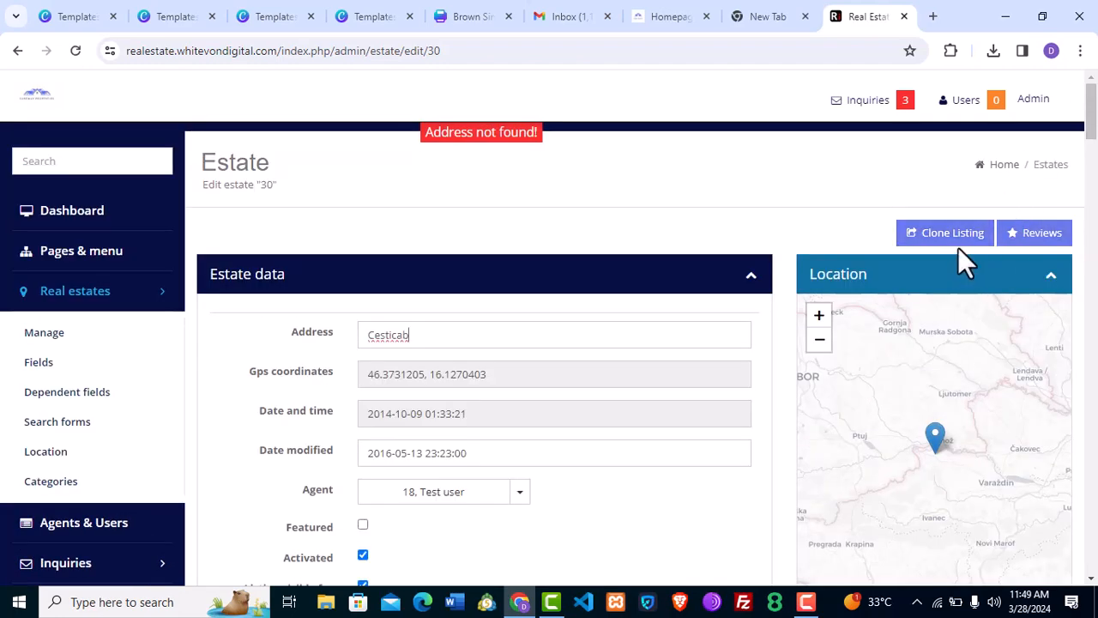
{"action": "left_click", "coordinate": [1096, 190]}
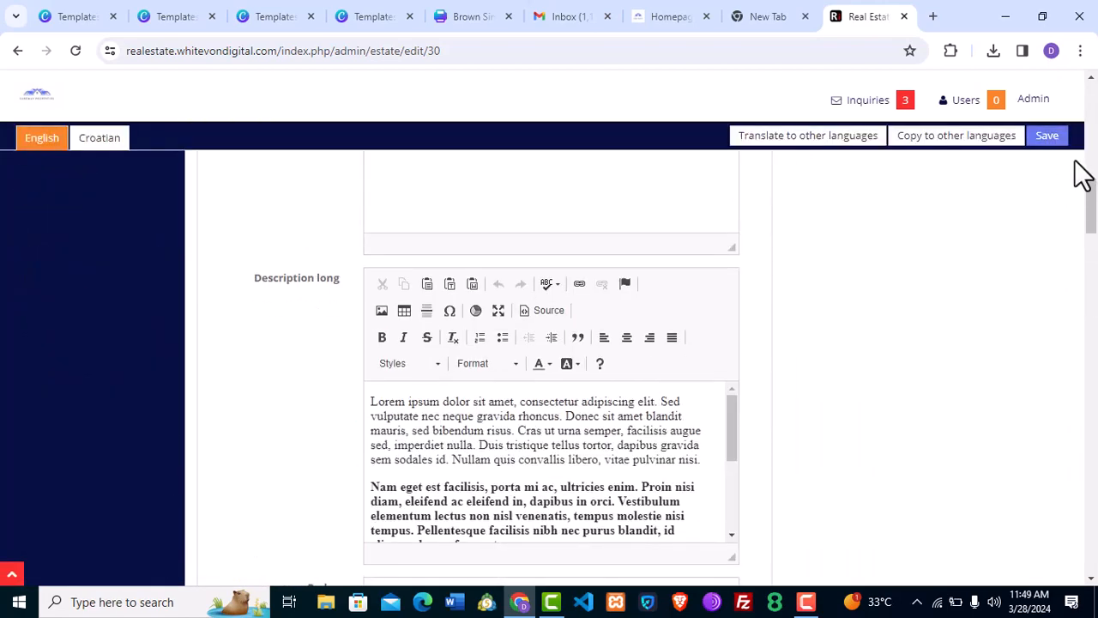
{"action": "left_click_drag", "start_coordinate": [1097, 199], "coordinate": [1097, 127]}
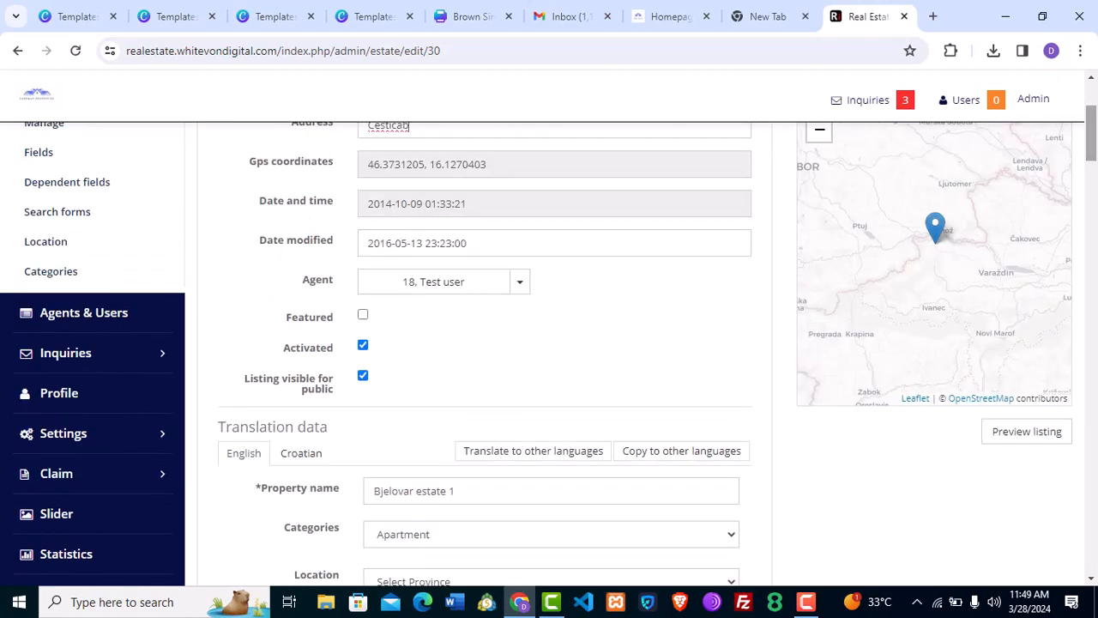
{"action": "scroll", "coordinate": [999, 99], "scroll_direction": "up", "scroll_amount": 3}
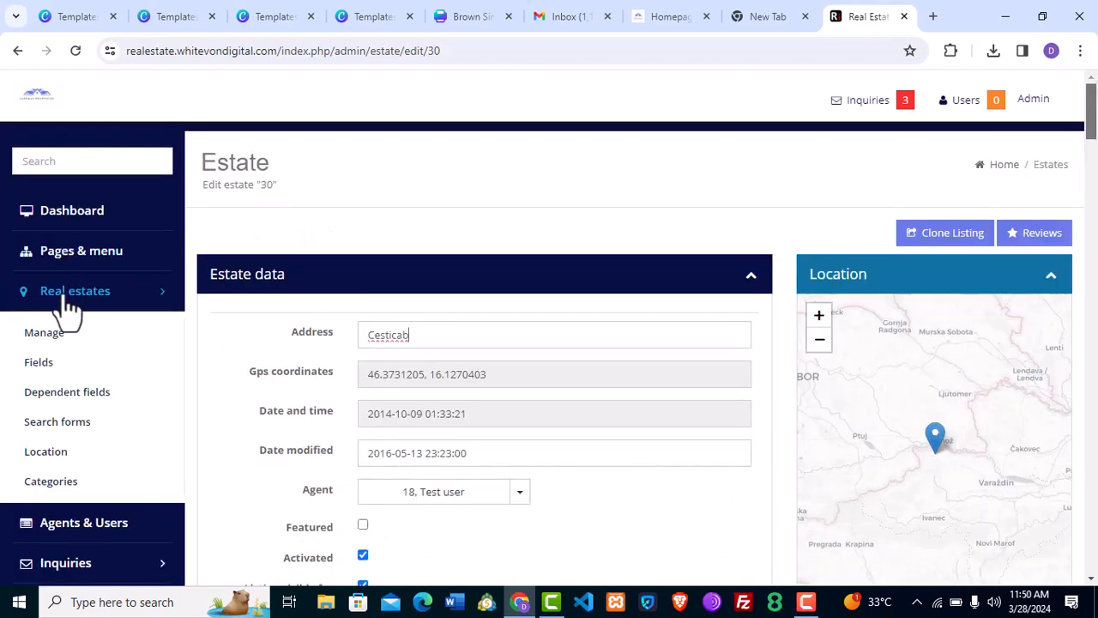
Return to the Estates list, start a new estate, and scroll through the blank Estate data form.
{"action": "left_click", "coordinate": [62, 333]}
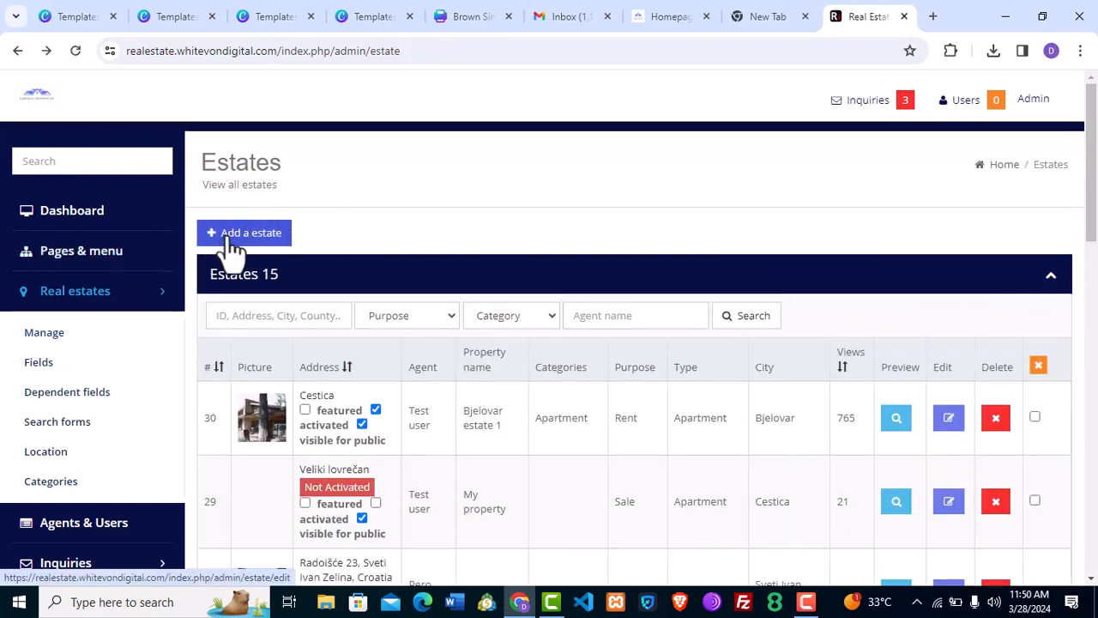
{"action": "left_click", "coordinate": [230, 240]}
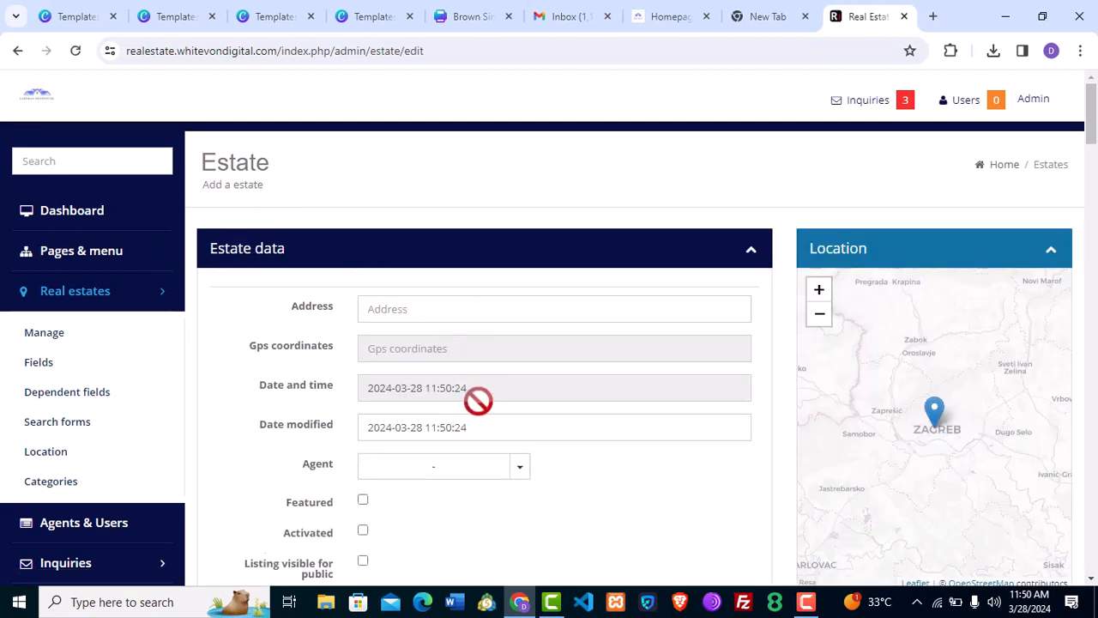
{"action": "left_click_drag", "start_coordinate": [1092, 115], "coordinate": [1094, 476]}
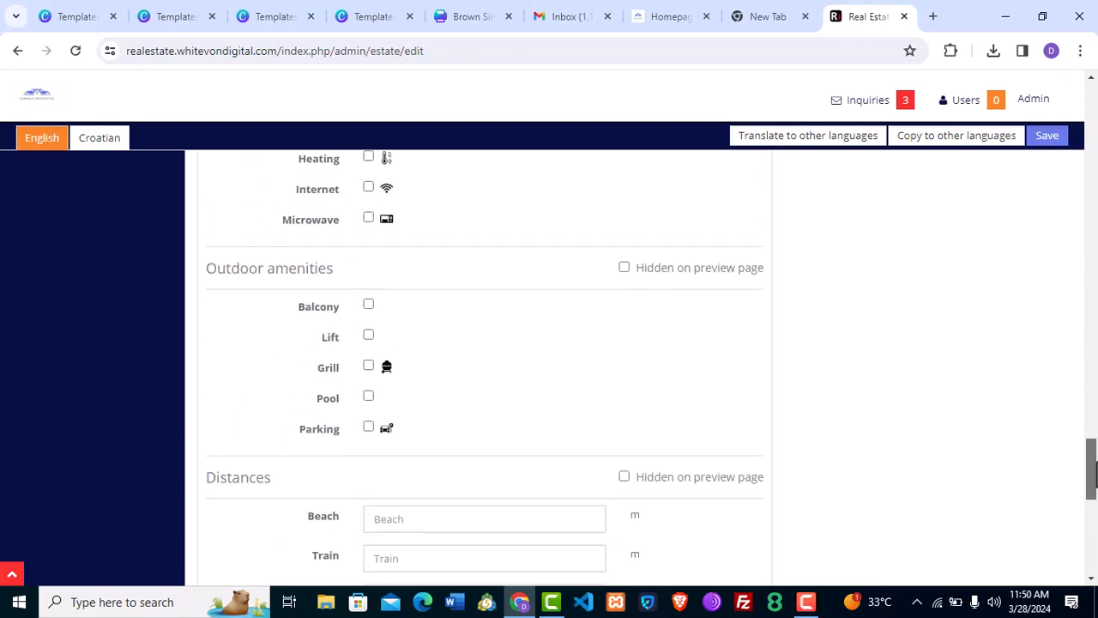
{"action": "left_click_drag", "start_coordinate": [1094, 476], "coordinate": [1090, 107]}
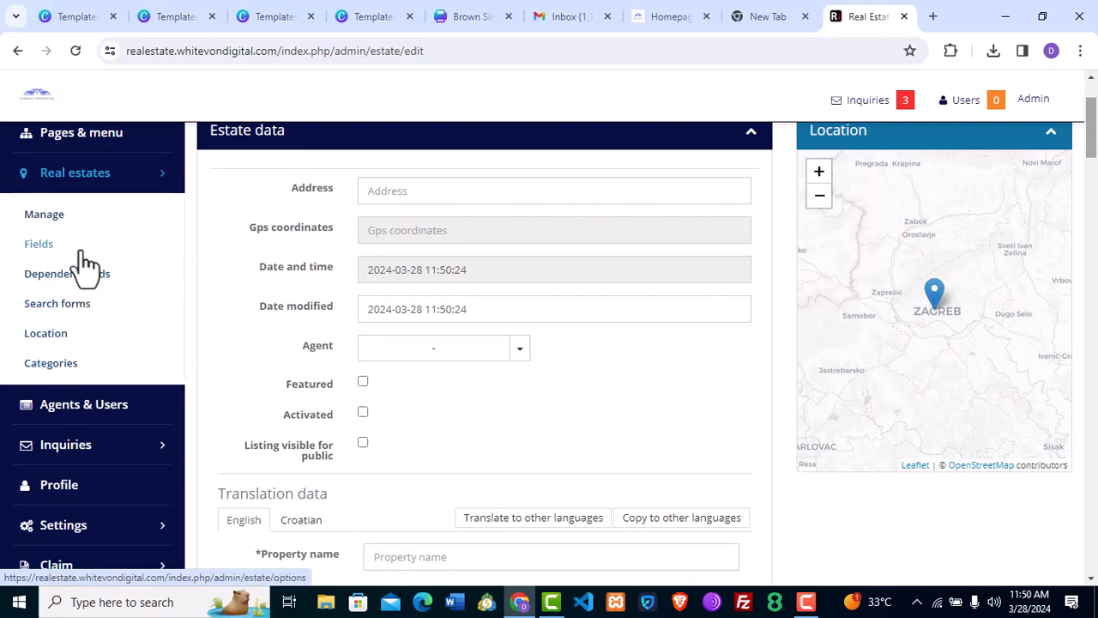
Open Real estates > Fields to see Property name, Categories, Location, Keywords and other fields.
{"action": "left_click", "coordinate": [38, 244]}
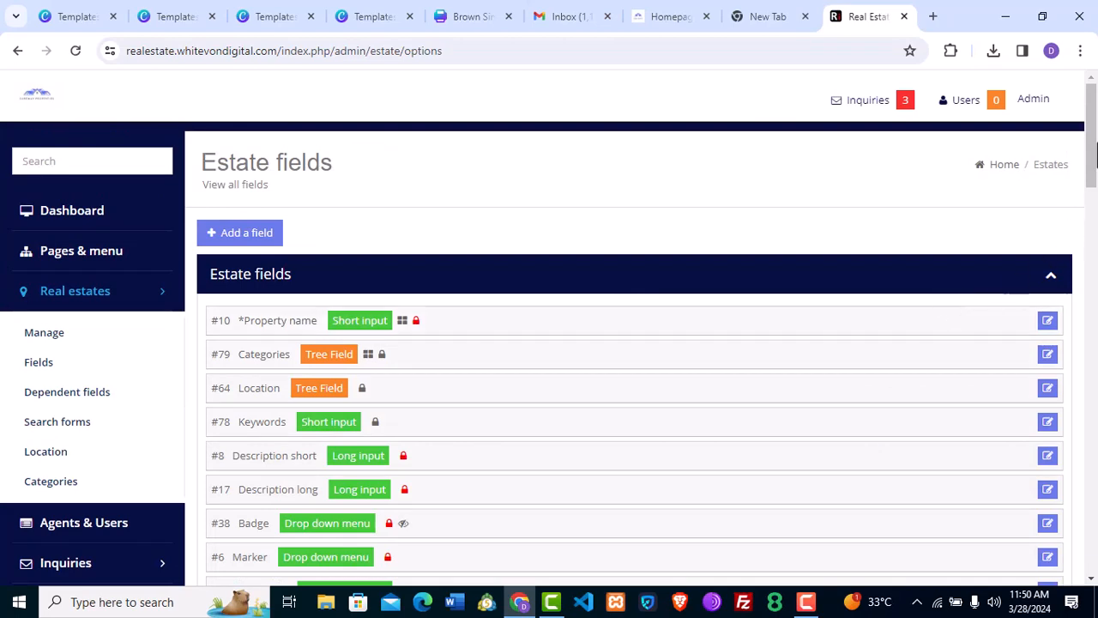
{"action": "left_click_drag", "start_coordinate": [1095, 154], "coordinate": [1095, 146]}
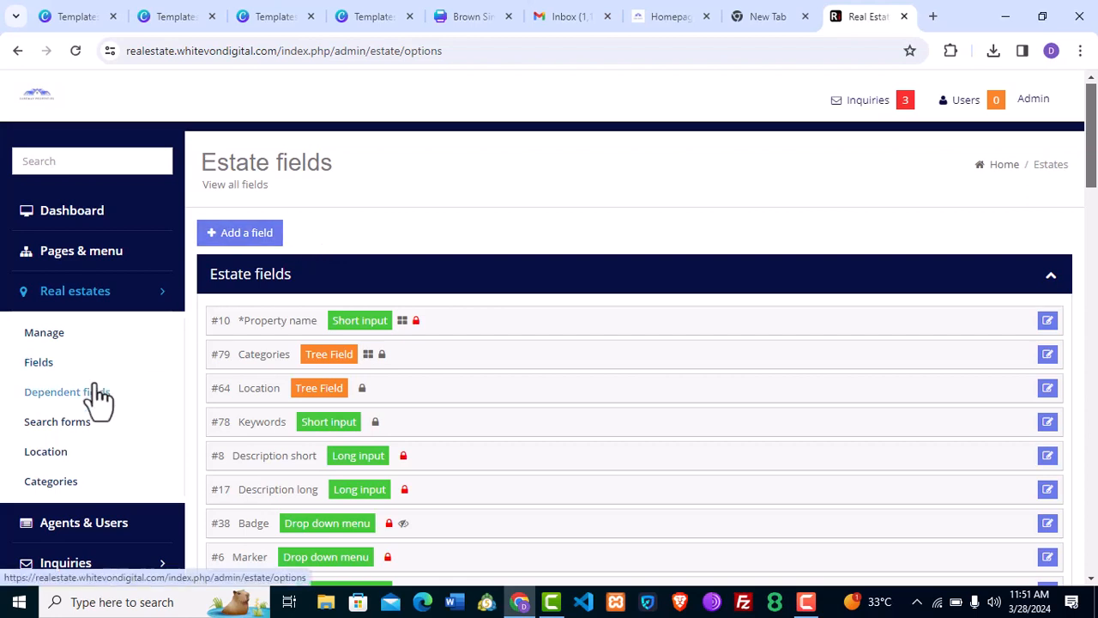
Open Real estates > Search forms to view the Side page, top_custom_search and top forms.
{"action": "left_click", "coordinate": [59, 429]}
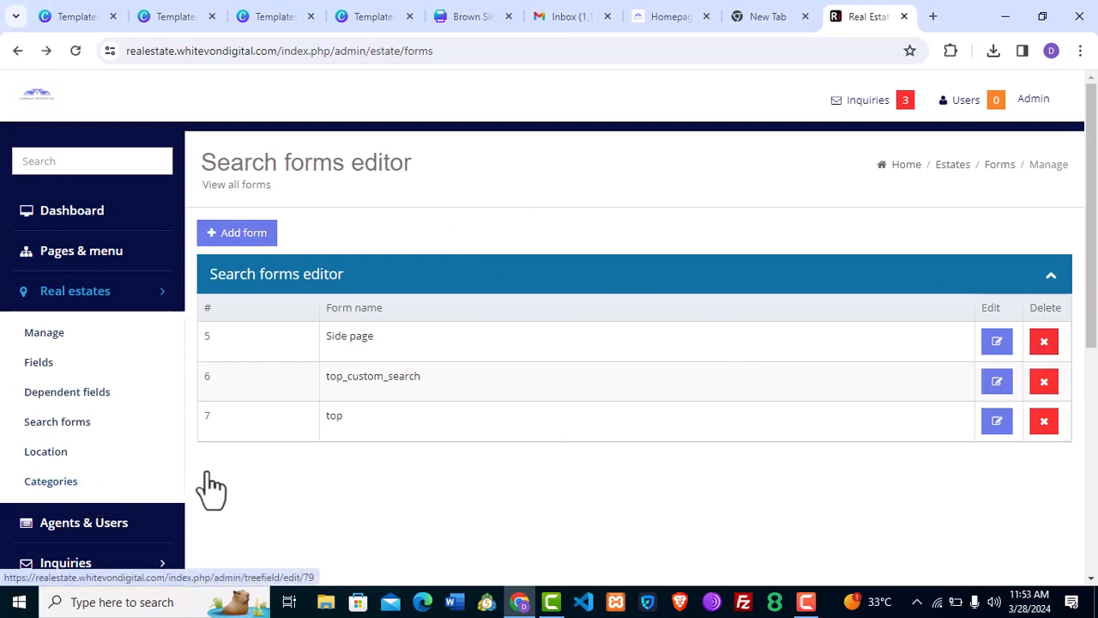
{"action": "scroll", "coordinate": [944, 343], "scroll_direction": "down", "scroll_amount": 2}
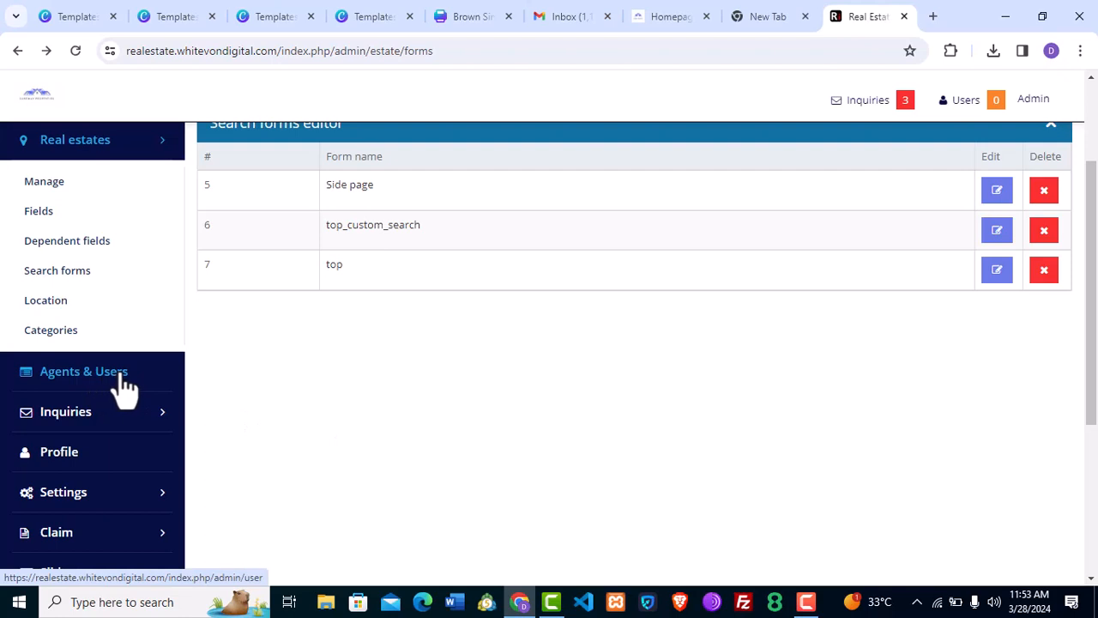
Browse the Agents & Users list, then open Inquiries showing three unread inquiries.
{"action": "left_click", "coordinate": [125, 388]}
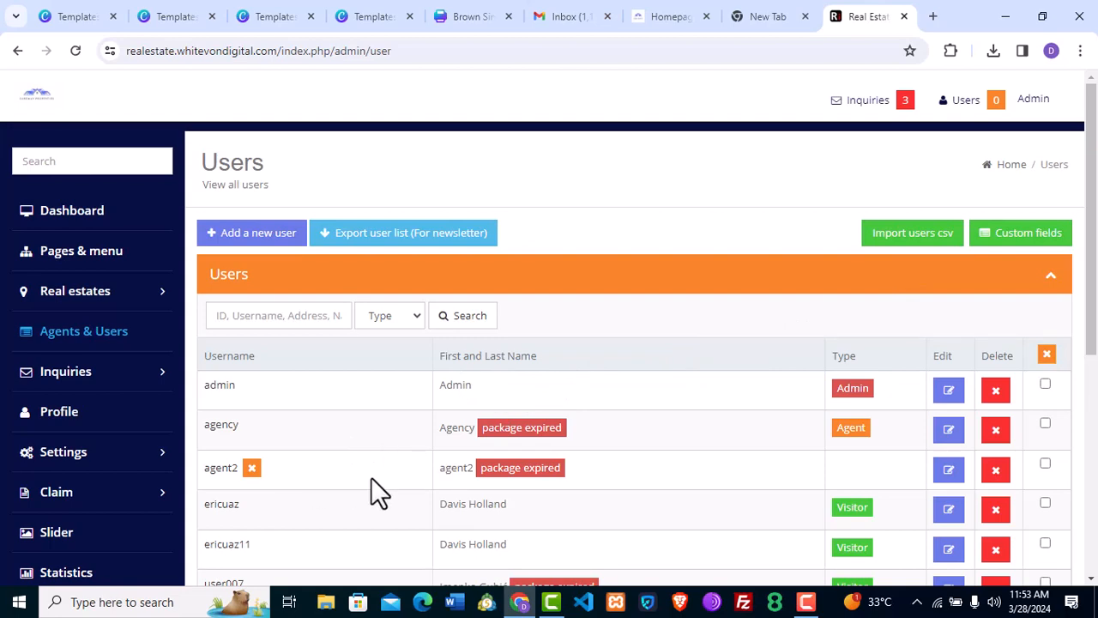
{"action": "left_click_drag", "start_coordinate": [1096, 264], "coordinate": [1095, 421]}
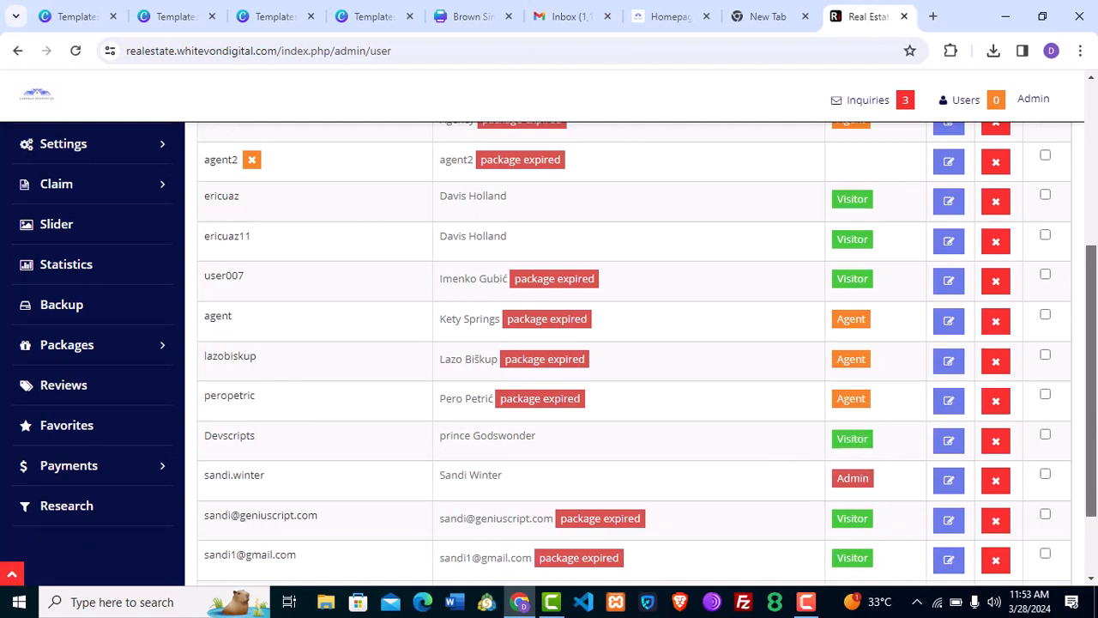
{"action": "left_click_drag", "start_coordinate": [1090, 353], "coordinate": [1088, 252]}
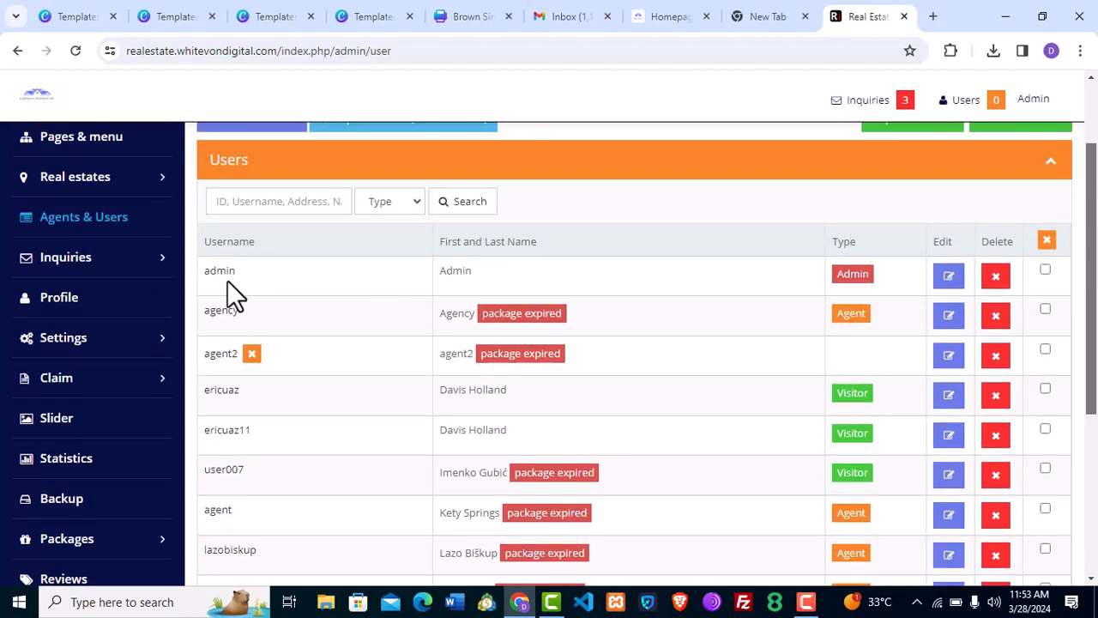
{"action": "left_click", "coordinate": [155, 262]}
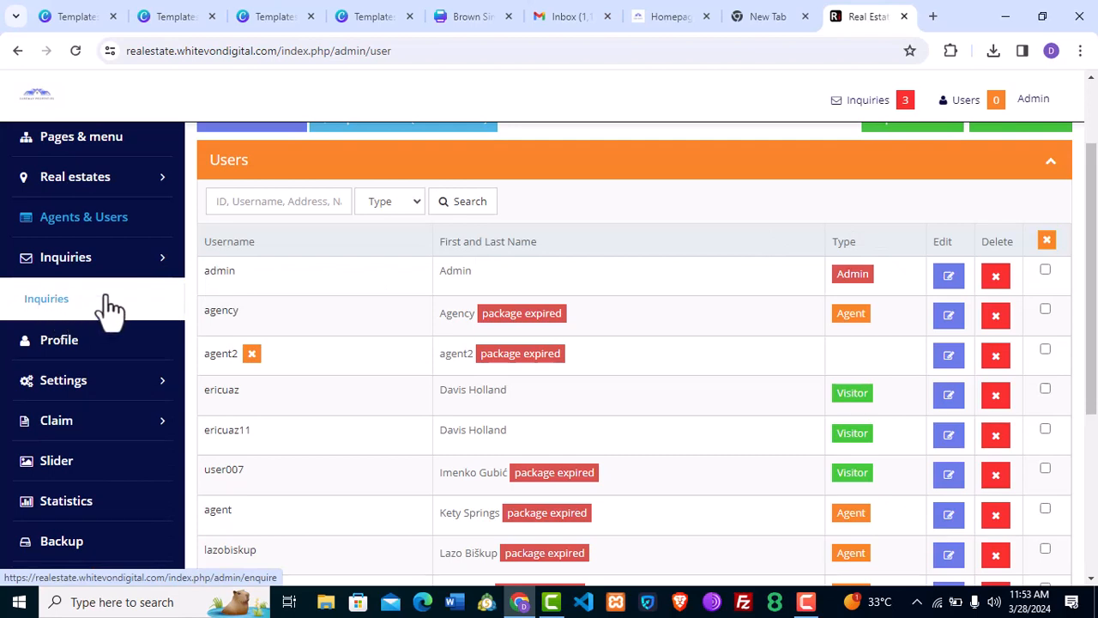
{"action": "left_click", "coordinate": [48, 299]}
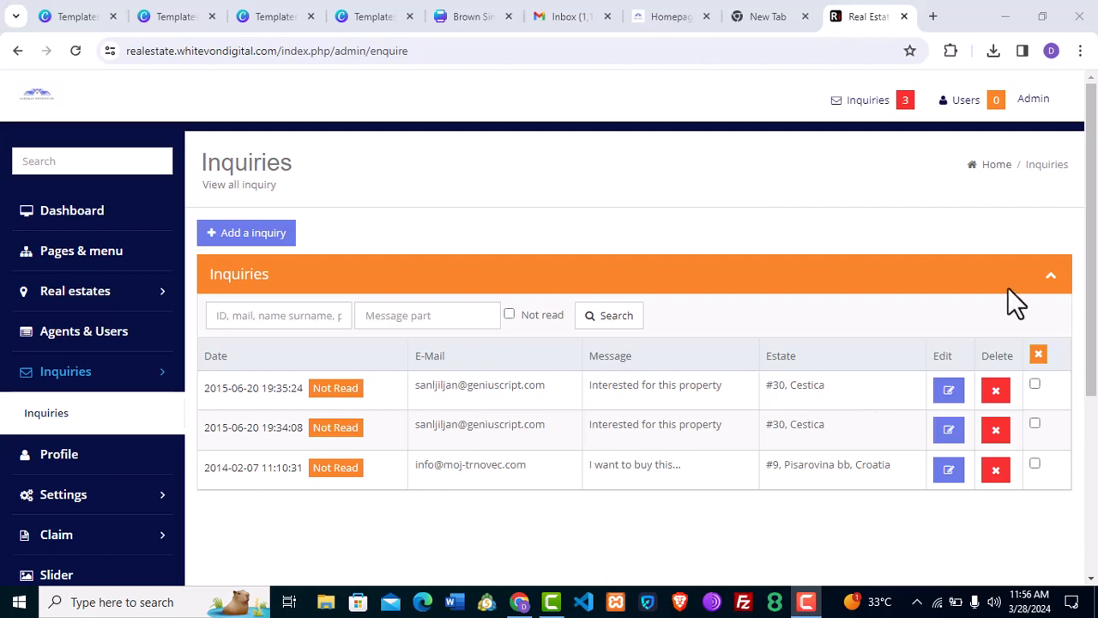
Open the Admin user's profile, review the Type options keeping Admin, and scroll the edit form.
{"action": "left_click", "coordinate": [120, 465]}
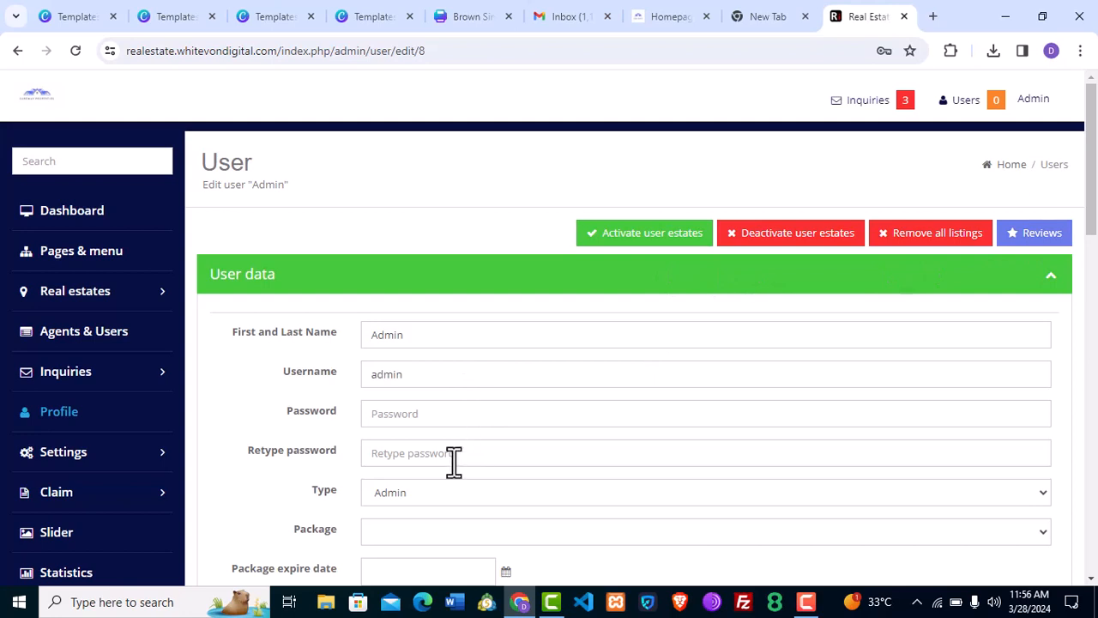
{"action": "left_click", "coordinate": [427, 490]}
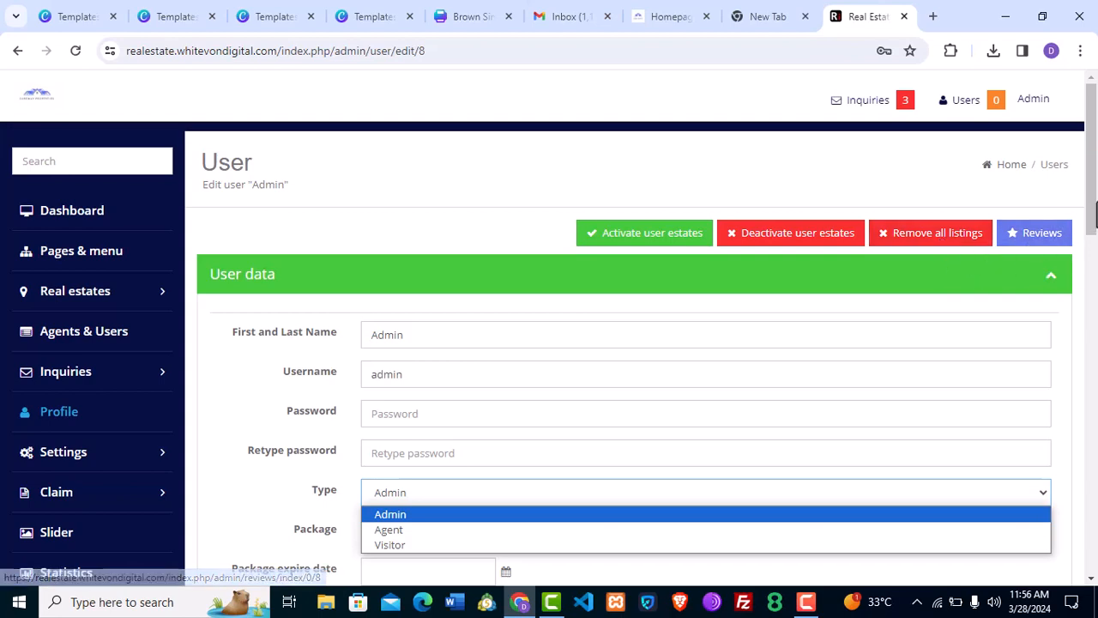
{"action": "scroll", "coordinate": [635, 343], "scroll_direction": "down", "scroll_amount": 2}
{"action": "scroll", "coordinate": [635, 343], "scroll_direction": "up", "scroll_amount": 1}
{"action": "scroll", "coordinate": [1092, 394], "scroll_direction": "down", "scroll_amount": 6}
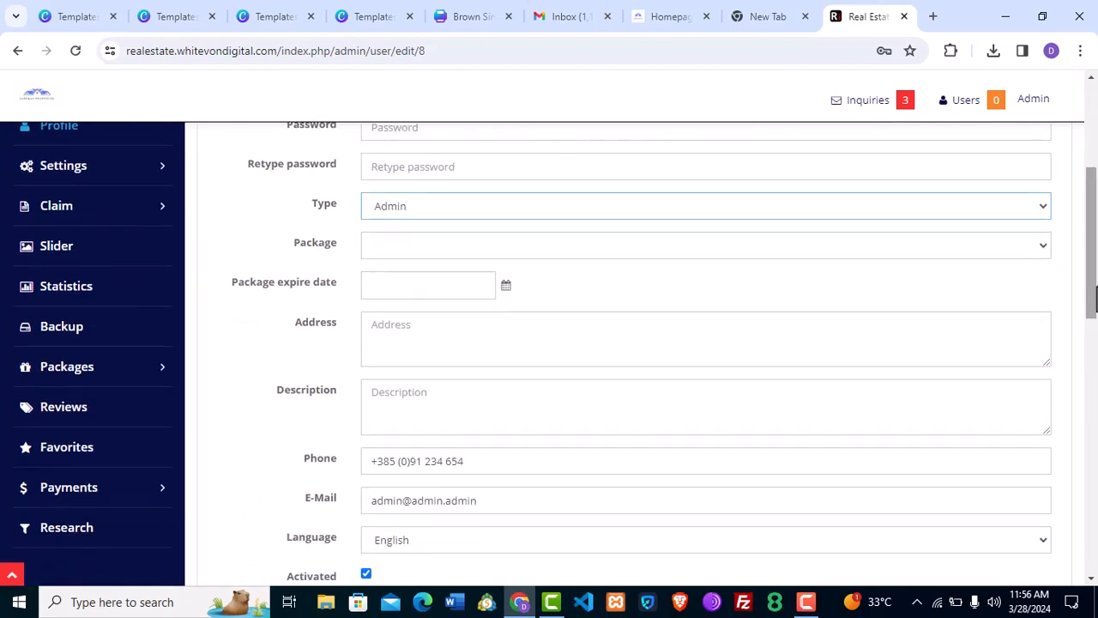
{"action": "left_click_drag", "start_coordinate": [1092, 394], "coordinate": [1085, 257]}
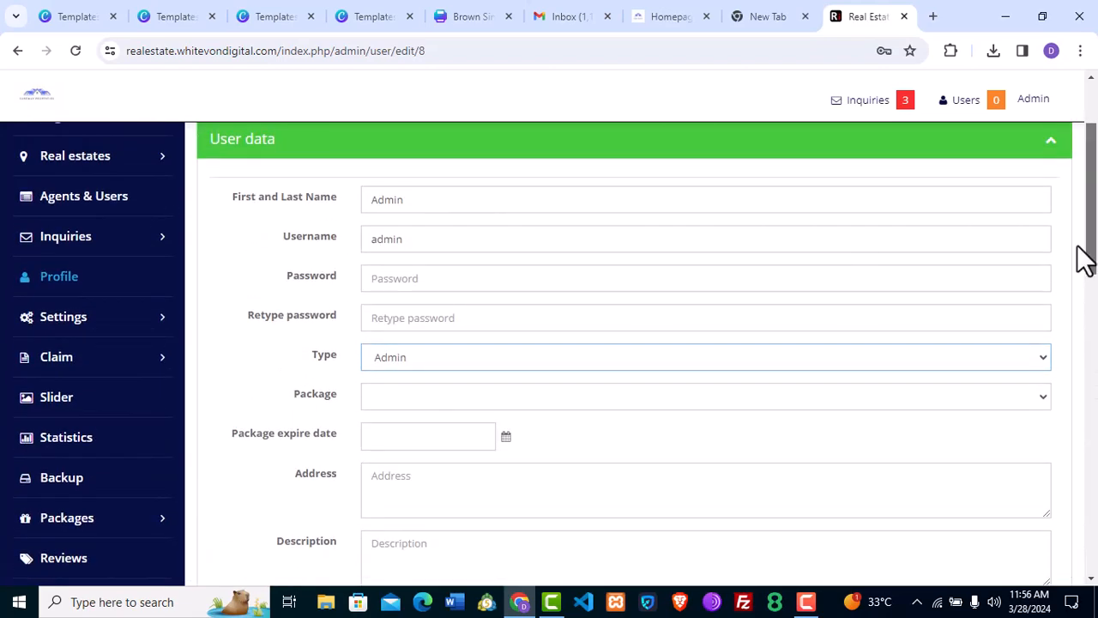
{"action": "left_click", "coordinate": [147, 325]}
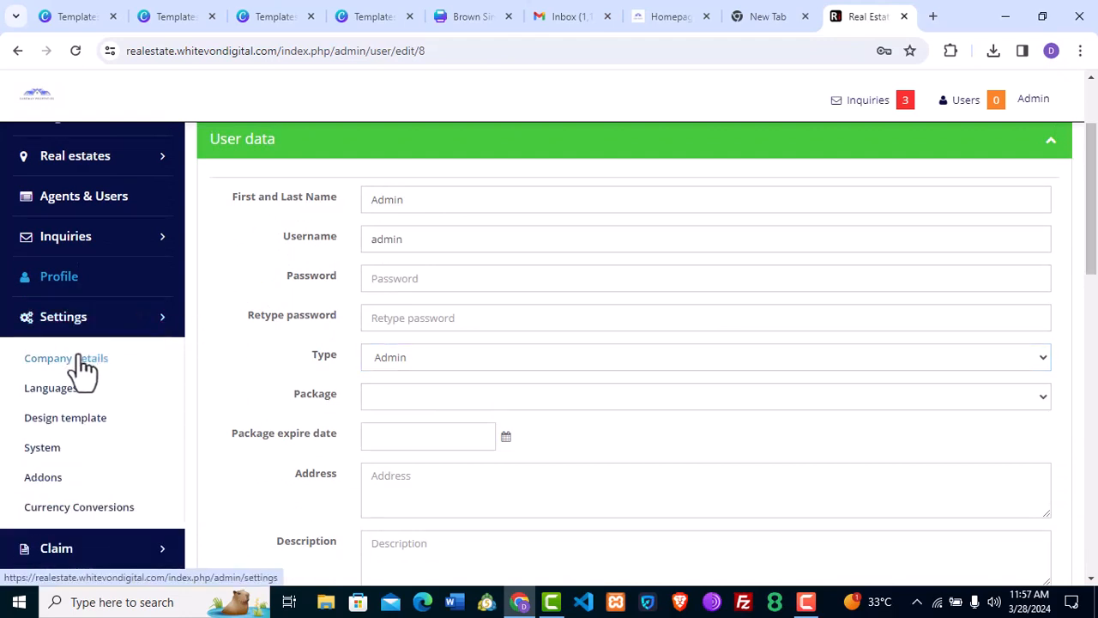
Open Settings > Company details and scroll through Sureway Properties' contact data and Zagreb map.
{"action": "left_click", "coordinate": [83, 367]}
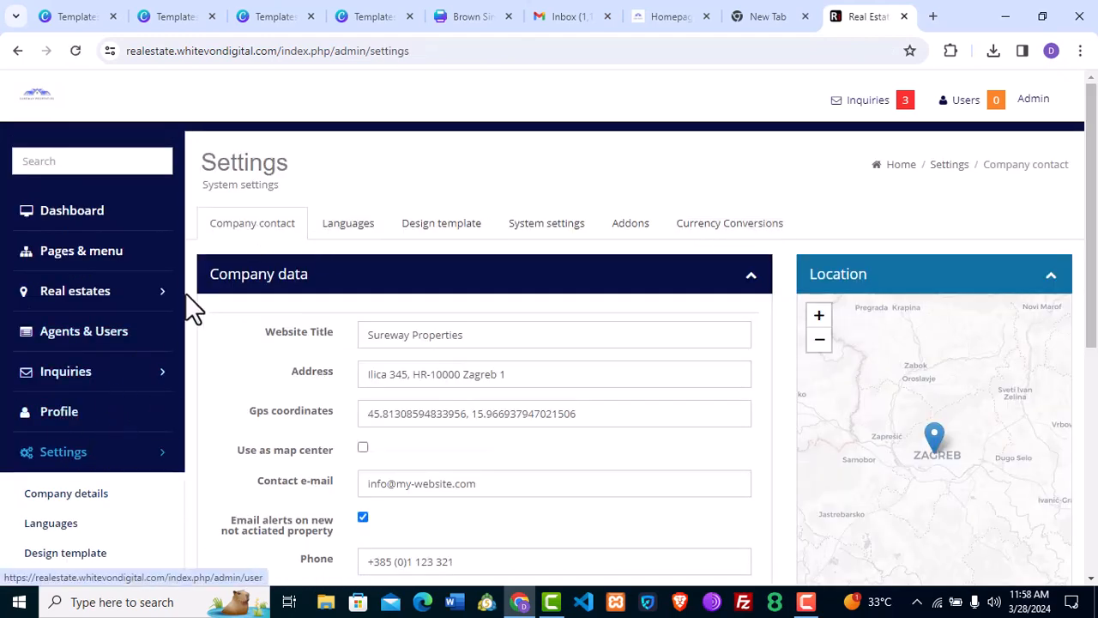
{"action": "left_click", "coordinate": [129, 463]}
{"action": "left_click", "coordinate": [127, 461]}
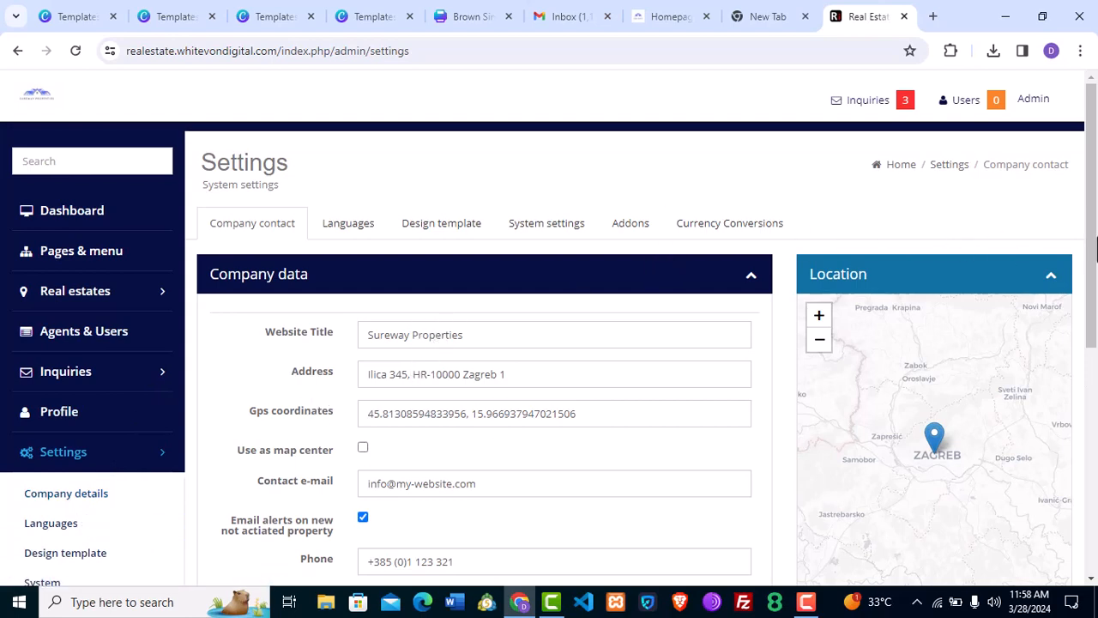
{"action": "left_click_drag", "start_coordinate": [1095, 249], "coordinate": [1096, 333]}
{"action": "scroll", "coordinate": [1096, 333], "scroll_direction": "up", "scroll_amount": 2}
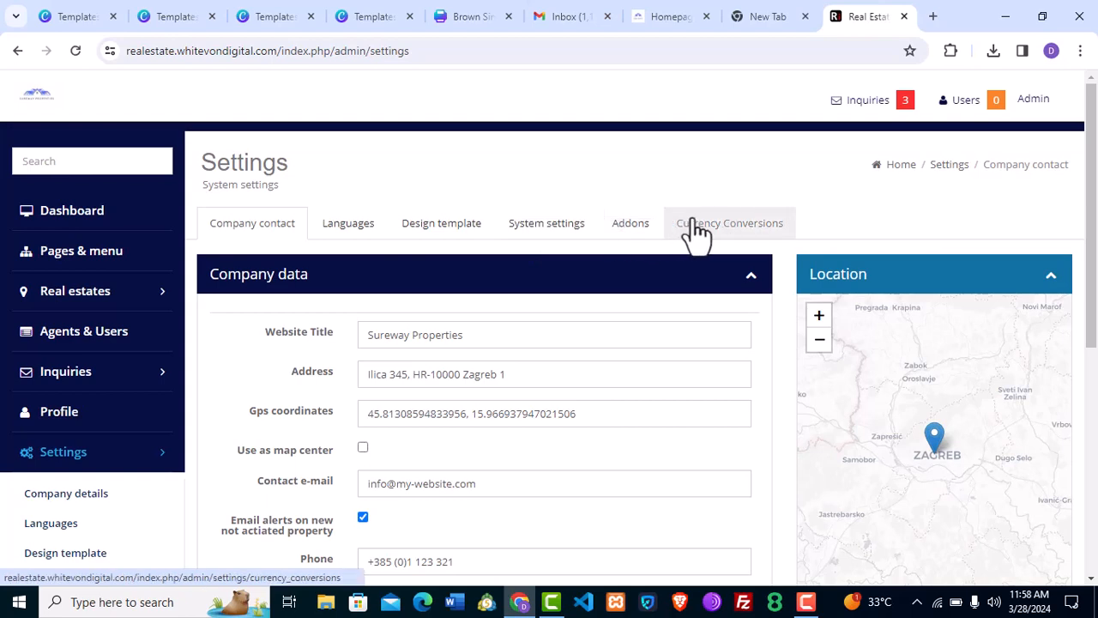
{"action": "scroll", "coordinate": [712, 360], "scroll_direction": "down", "scroll_amount": 2}
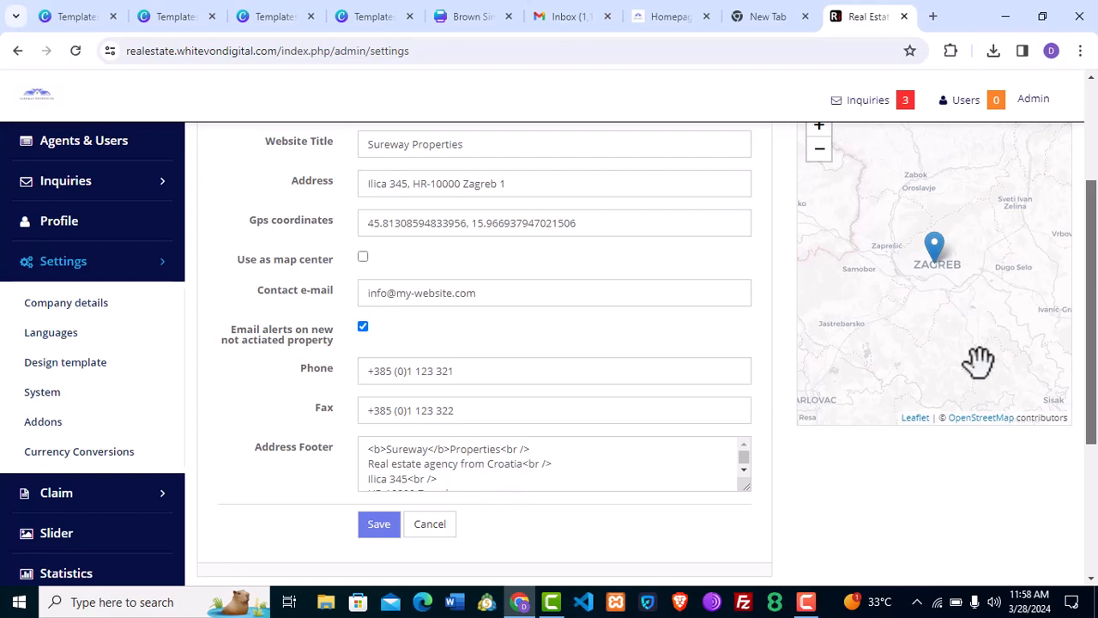
{"action": "left_click_drag", "start_coordinate": [1057, 350], "coordinate": [1066, 221]}
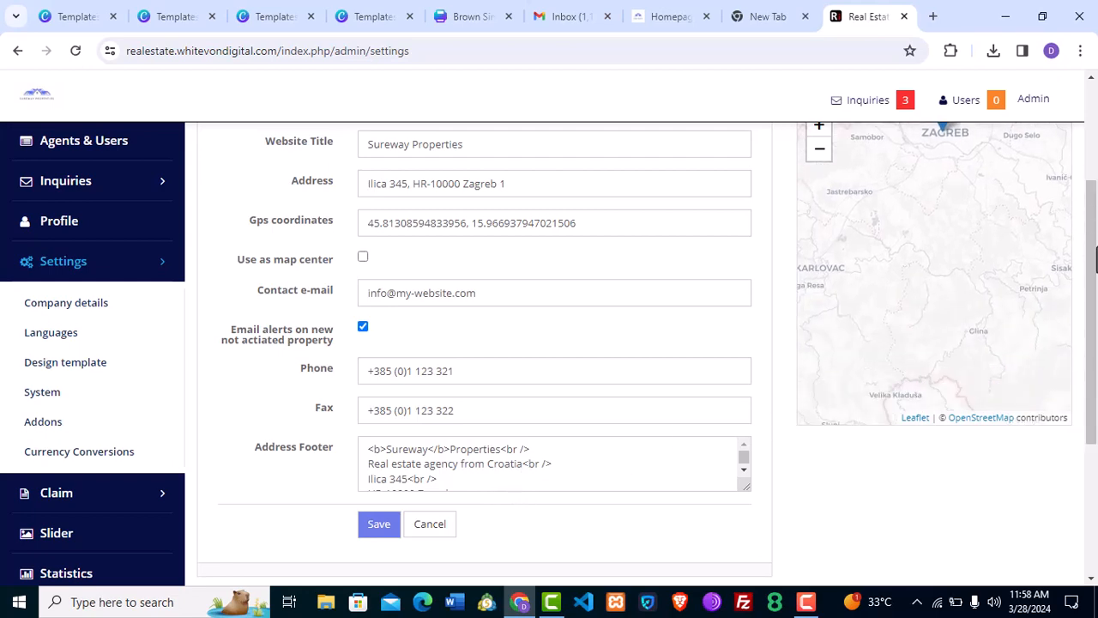
{"action": "left_click_drag", "start_coordinate": [1091, 258], "coordinate": [1089, 146]}
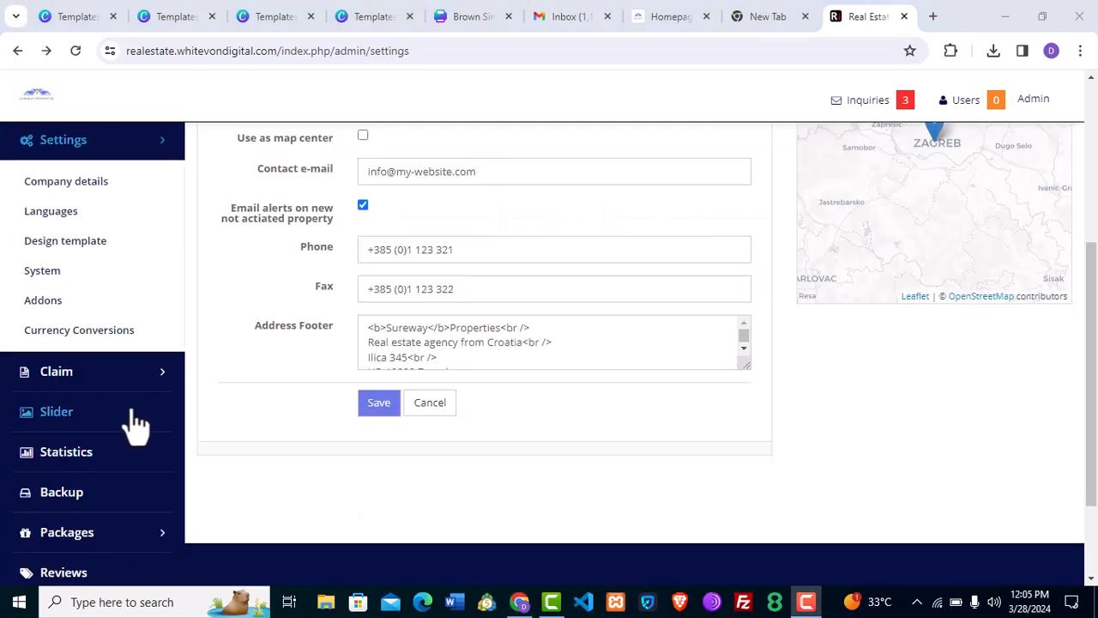
Open the Slider page, move the pool photo toward the first slot, and review the three images.
{"action": "left_click", "coordinate": [70, 420]}
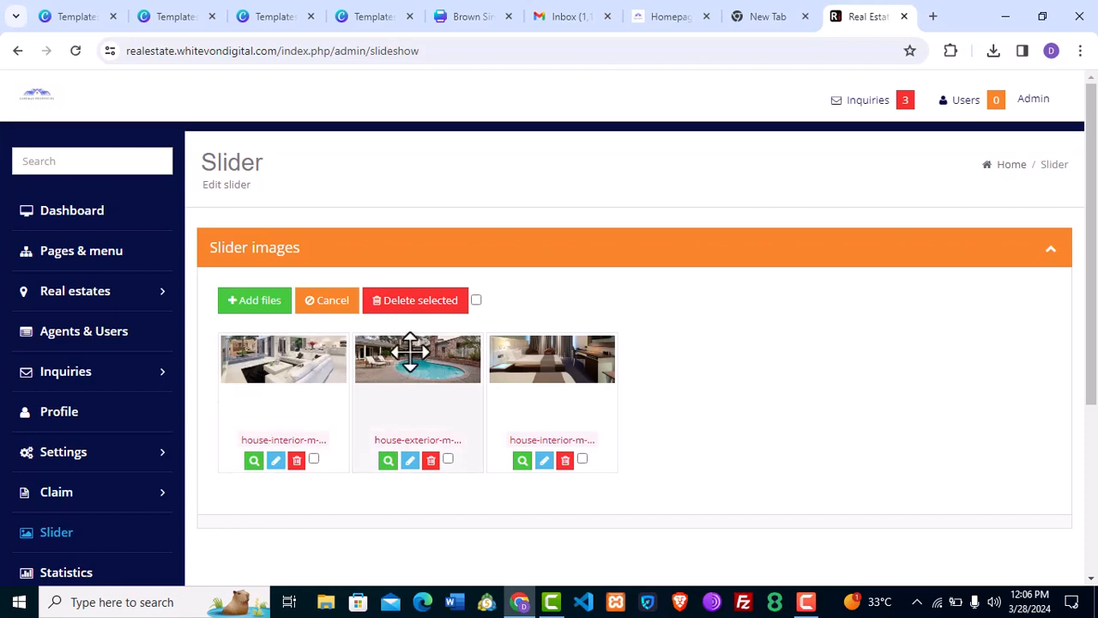
{"action": "mouse_move", "coordinate": [432, 357]}
{"action": "left_mouse_down"}
{"action": "mouse_move", "coordinate": [292, 365]}
{"action": "mouse_move", "coordinate": [456, 350]}
{"action": "mouse_move", "coordinate": [289, 360]}
{"action": "mouse_move", "coordinate": [277, 351]}
{"action": "mouse_move", "coordinate": [456, 367]}
{"action": "mouse_move", "coordinate": [443, 363]}
{"action": "left_mouse_up"}
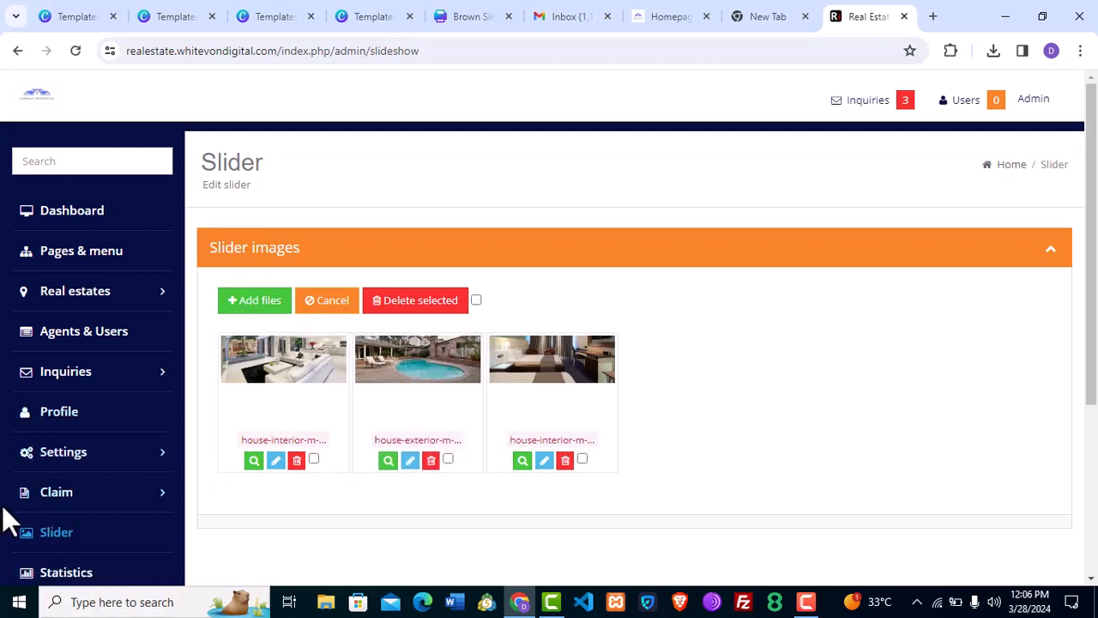
{"action": "scroll", "coordinate": [2, 504], "scroll_direction": "down", "scroll_amount": 1}
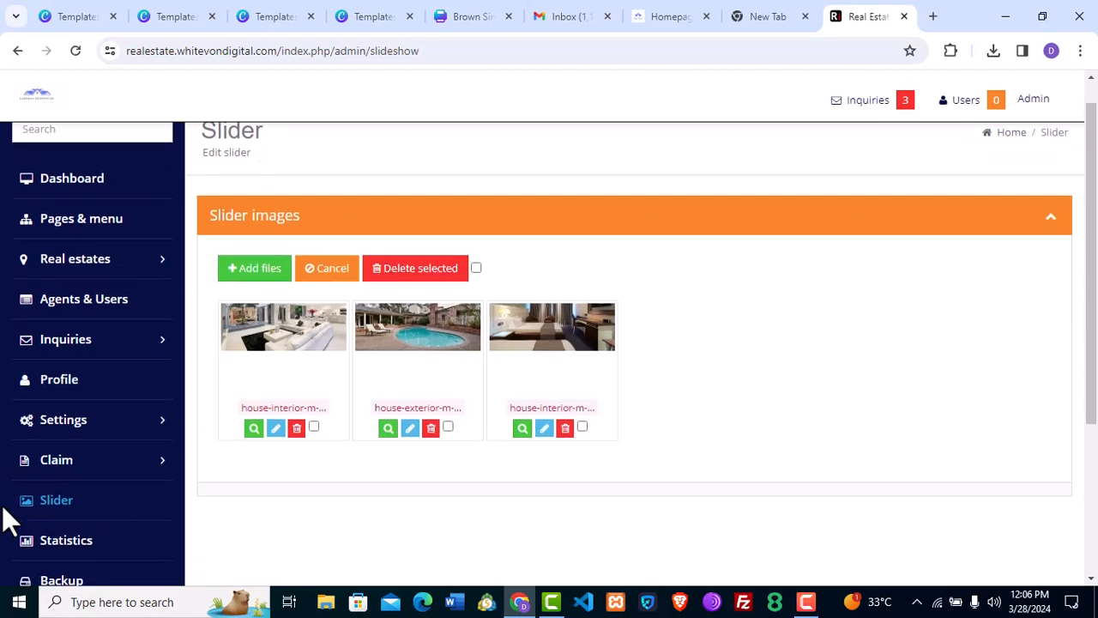
{"action": "scroll", "coordinate": [1, 519], "scroll_direction": "down", "scroll_amount": 3}
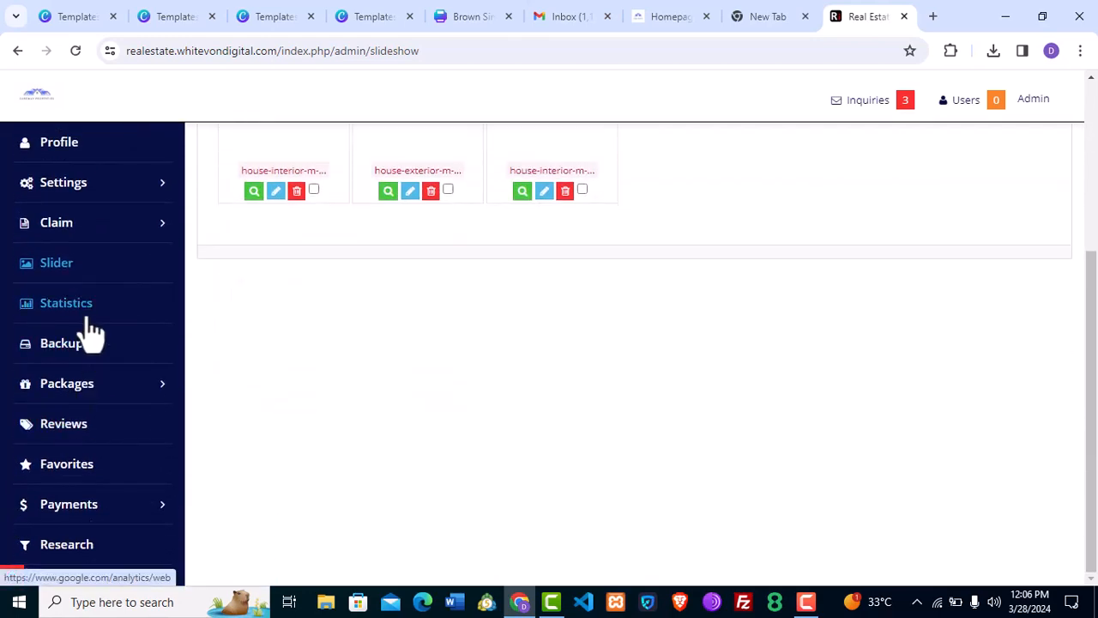
Collapse Packages and open Payments > Activations in the admin menu to view the empty payments list.
{"action": "left_click", "coordinate": [126, 387]}
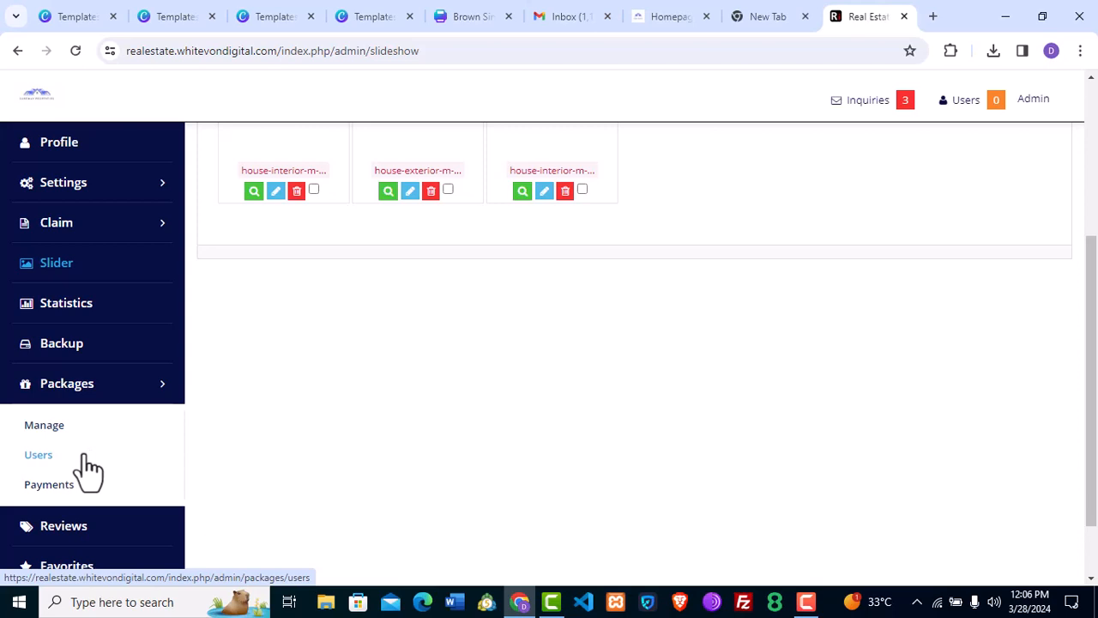
{"action": "left_click", "coordinate": [89, 395]}
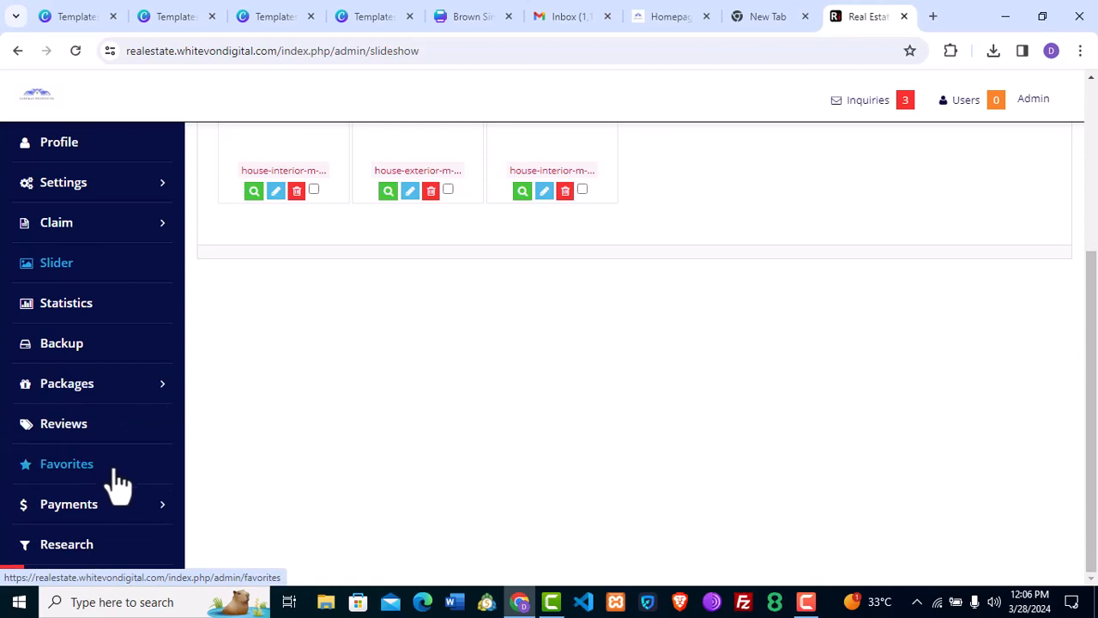
{"action": "left_click", "coordinate": [154, 513]}
{"action": "left_click", "coordinate": [154, 514]}
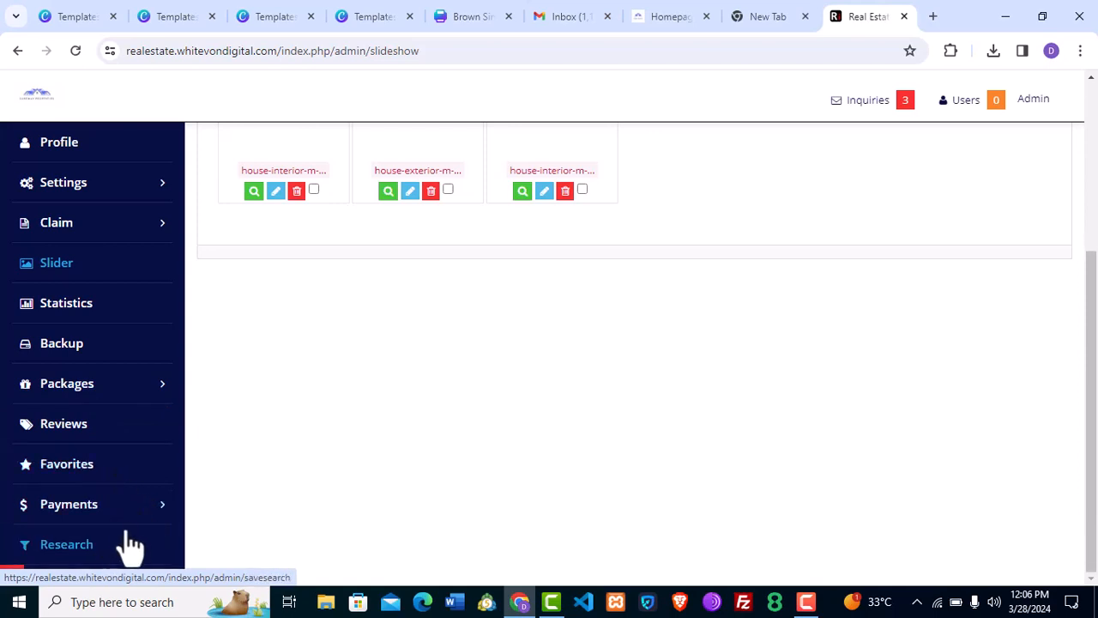
{"action": "left_click", "coordinate": [147, 513]}
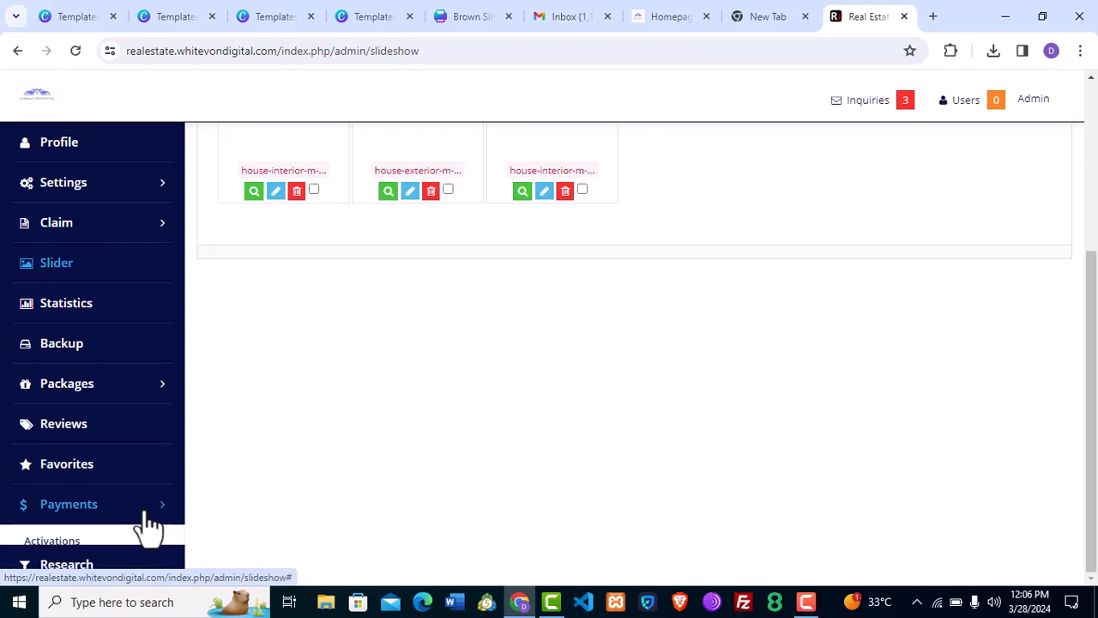
{"action": "left_click", "coordinate": [70, 547]}
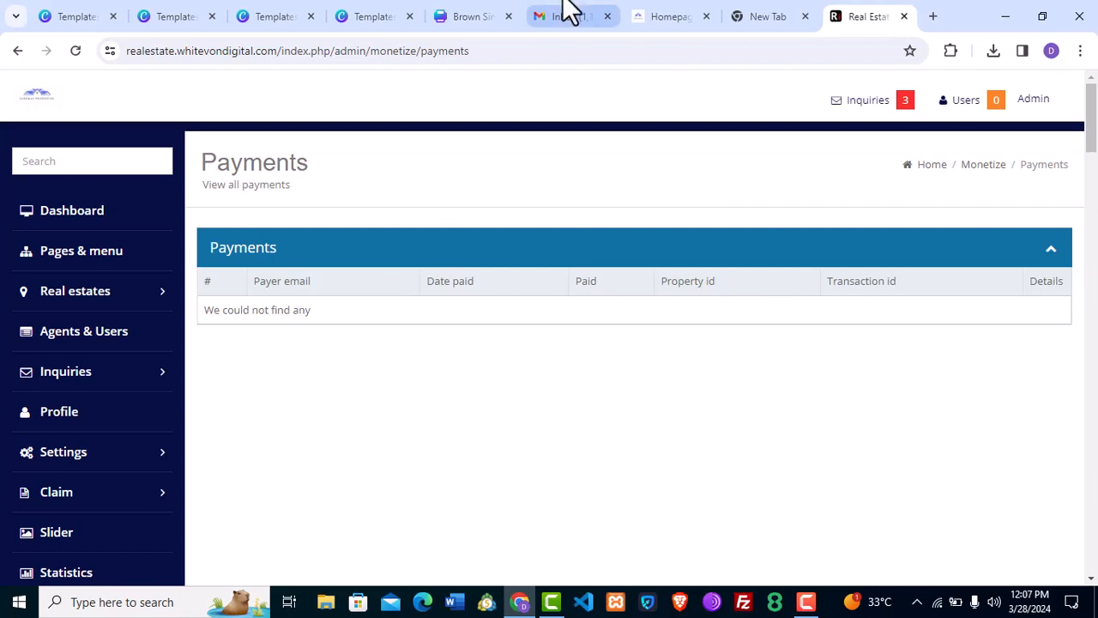
On the public homepage, go to Register and scroll to the Free, Basic and Premium packages and form.
{"action": "left_click", "coordinate": [662, 12]}
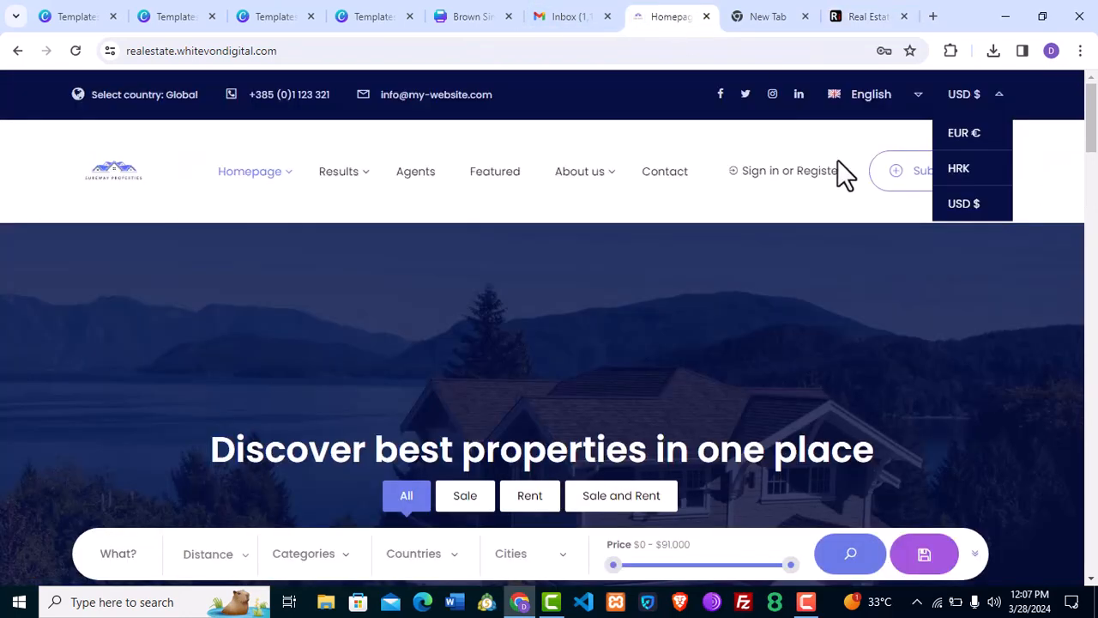
{"action": "left_click", "coordinate": [798, 171]}
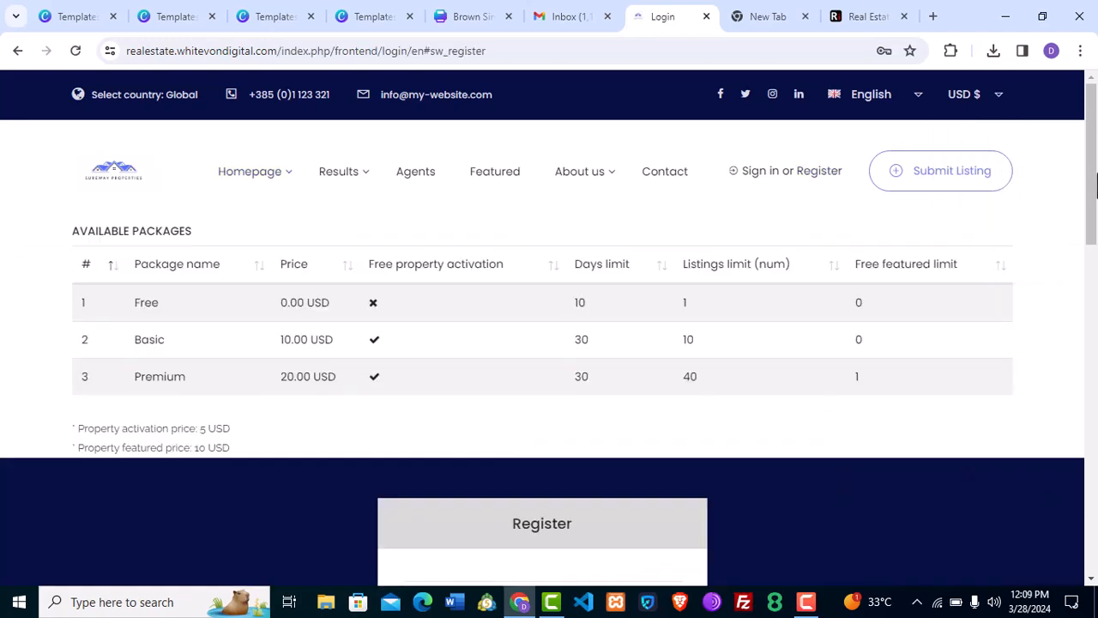
{"action": "left_click_drag", "start_coordinate": [1097, 173], "coordinate": [1095, 331]}
{"action": "left_click_drag", "start_coordinate": [1095, 342], "coordinate": [1095, 181]}
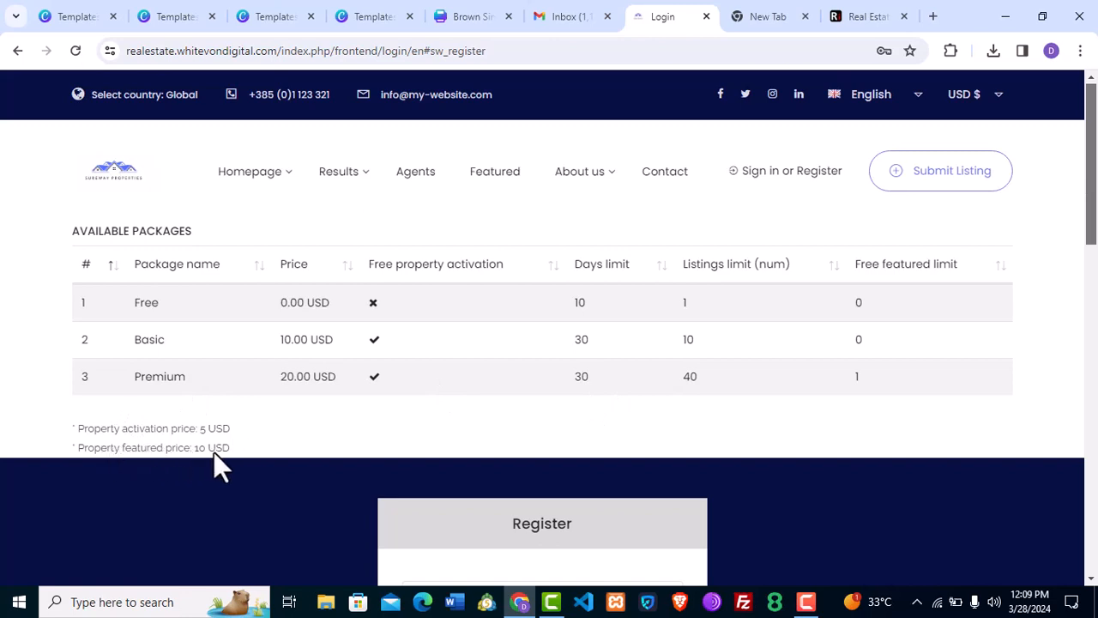
Sign in with the saved browser credentials and scroll My properties, showing the Free package activated.
{"action": "left_click", "coordinate": [752, 172]}
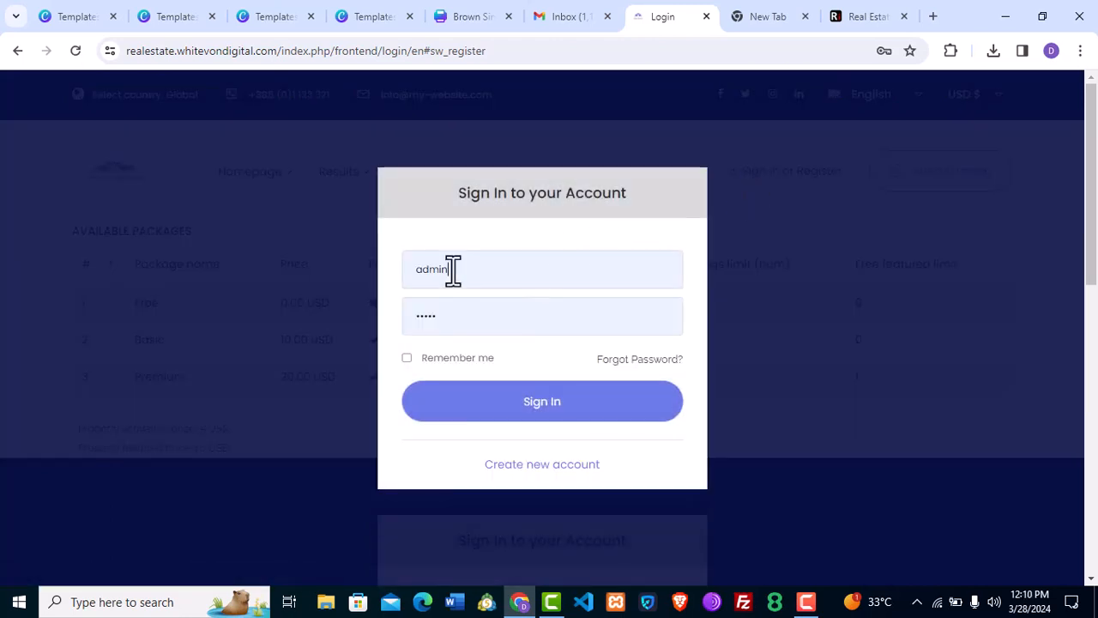
{"action": "left_click", "coordinate": [453, 270]}
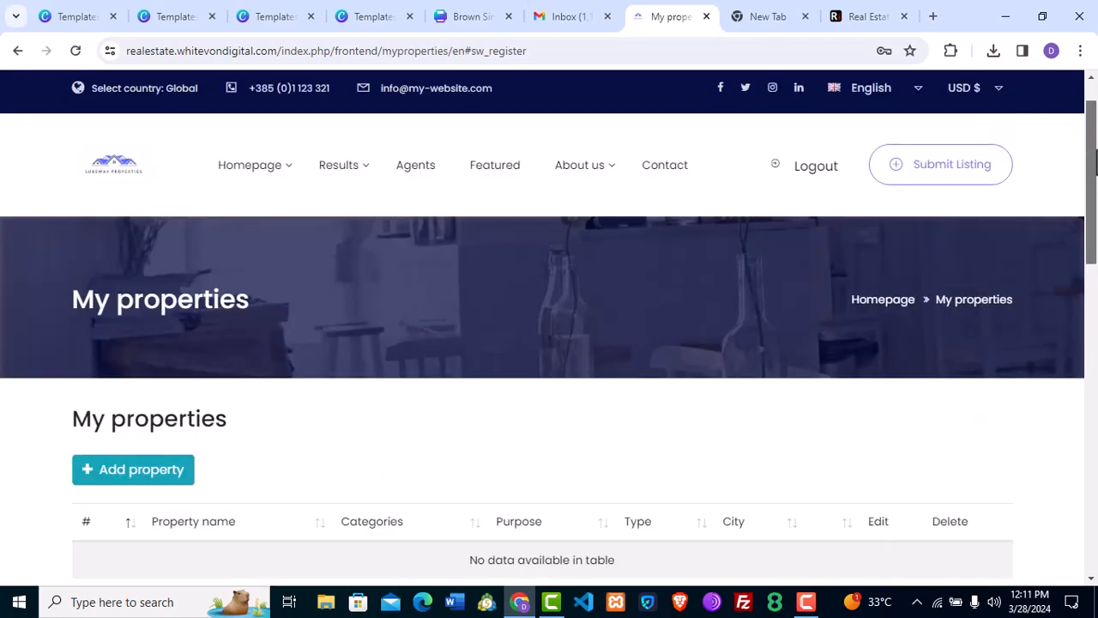
{"action": "scroll", "coordinate": [1095, 163], "scroll_direction": "up", "scroll_amount": 1}
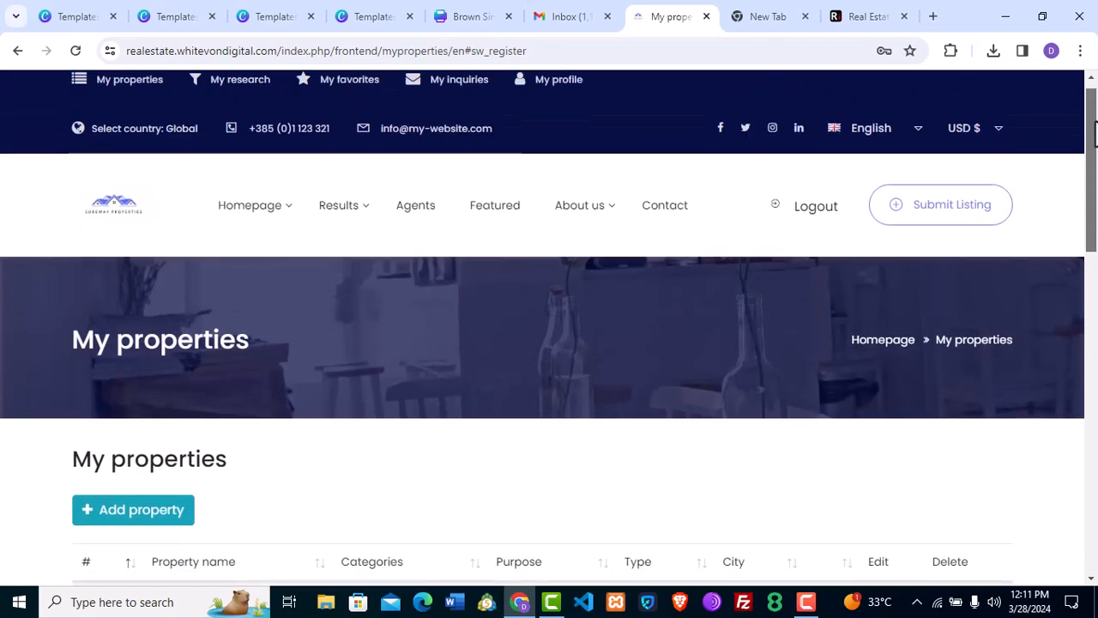
{"action": "left_click_drag", "start_coordinate": [1095, 129], "coordinate": [1095, 163]}
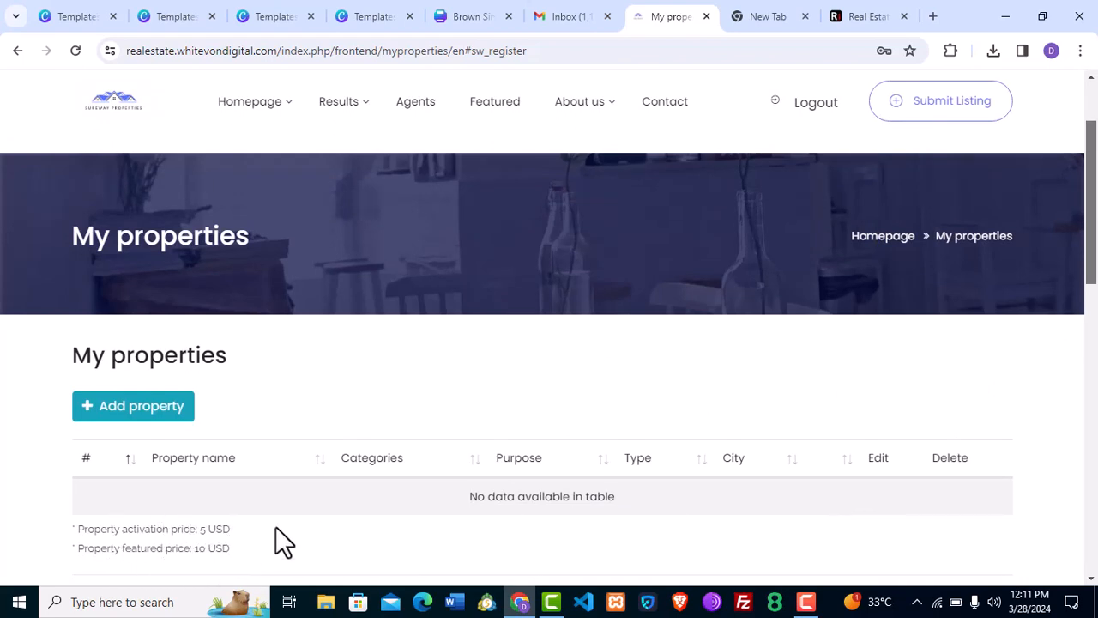
{"action": "left_click_drag", "start_coordinate": [1093, 264], "coordinate": [1093, 374]}
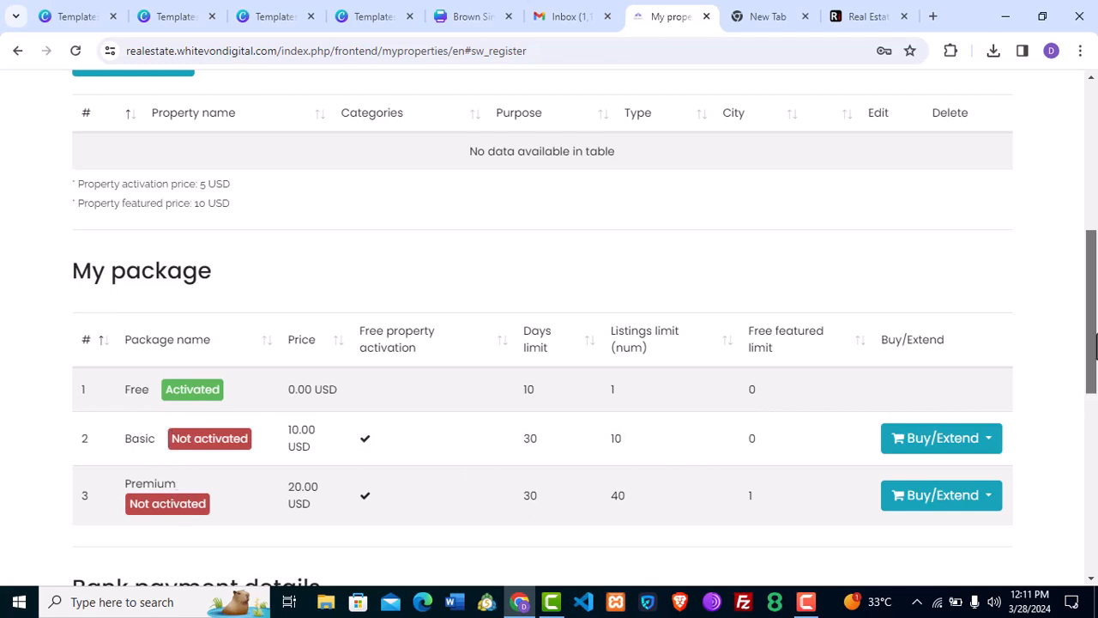
{"action": "left_click_drag", "start_coordinate": [1092, 350], "coordinate": [1093, 390]}
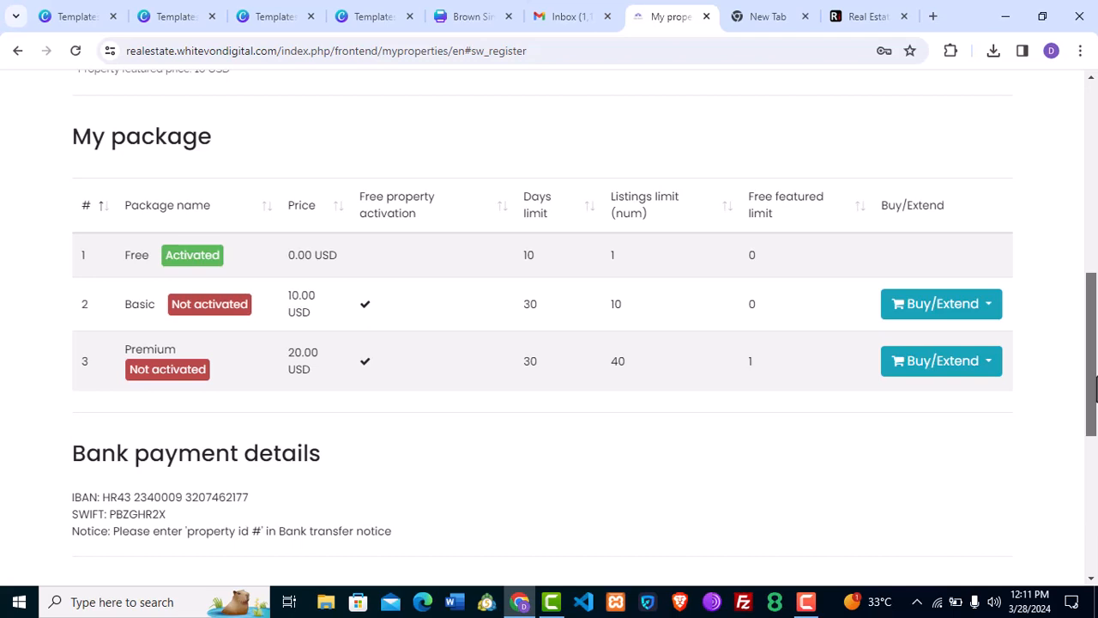
{"action": "left_click_drag", "start_coordinate": [1093, 388], "coordinate": [1095, 419]}
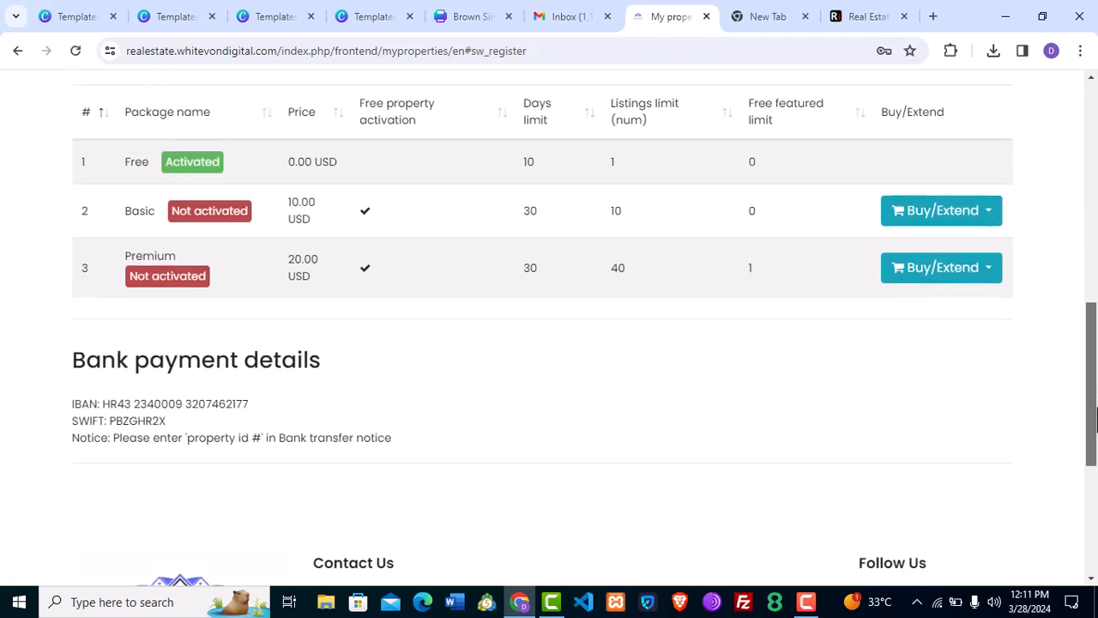
{"action": "left_click_drag", "start_coordinate": [1094, 418], "coordinate": [1095, 190]}
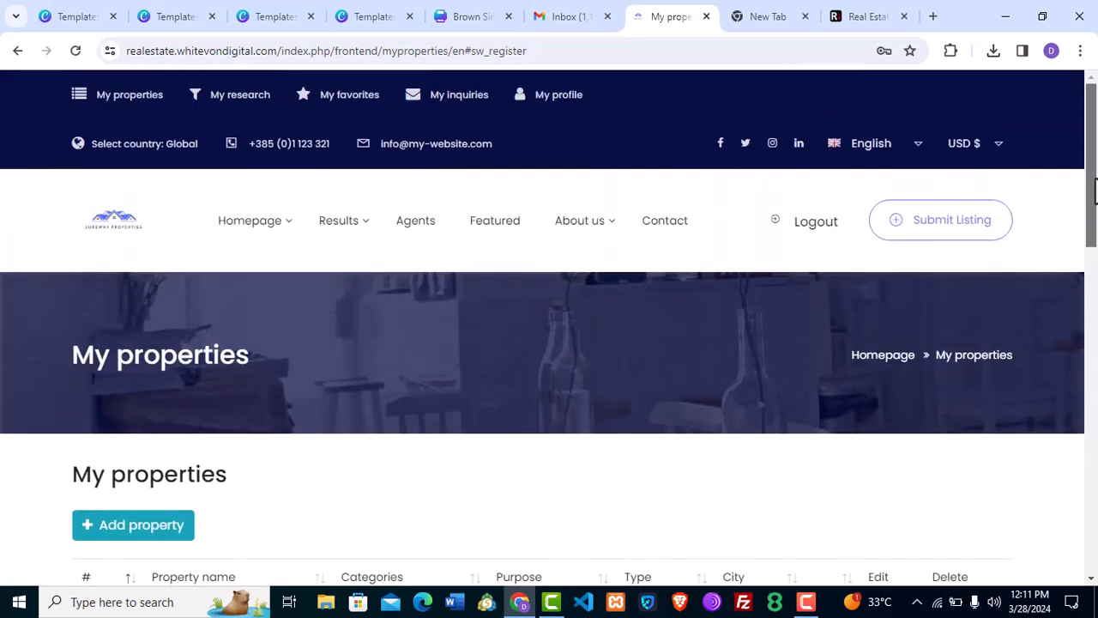
From the homepage, open the Featured listings and select the Black glass house card.
{"action": "left_click", "coordinate": [137, 229]}
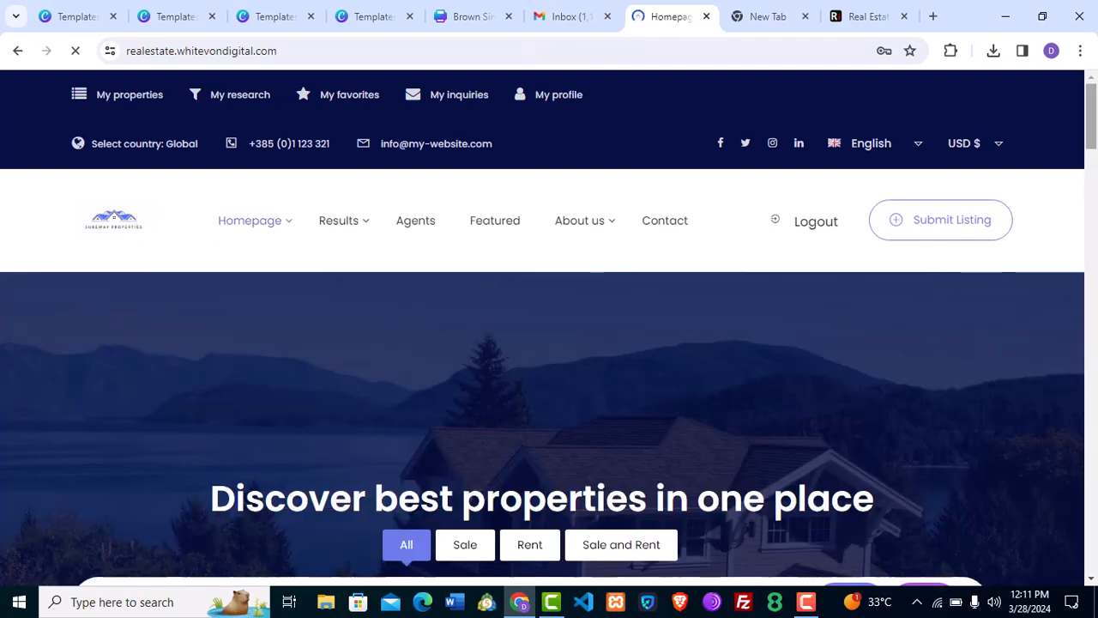
{"action": "left_click_drag", "start_coordinate": [1096, 131], "coordinate": [1091, 101]}
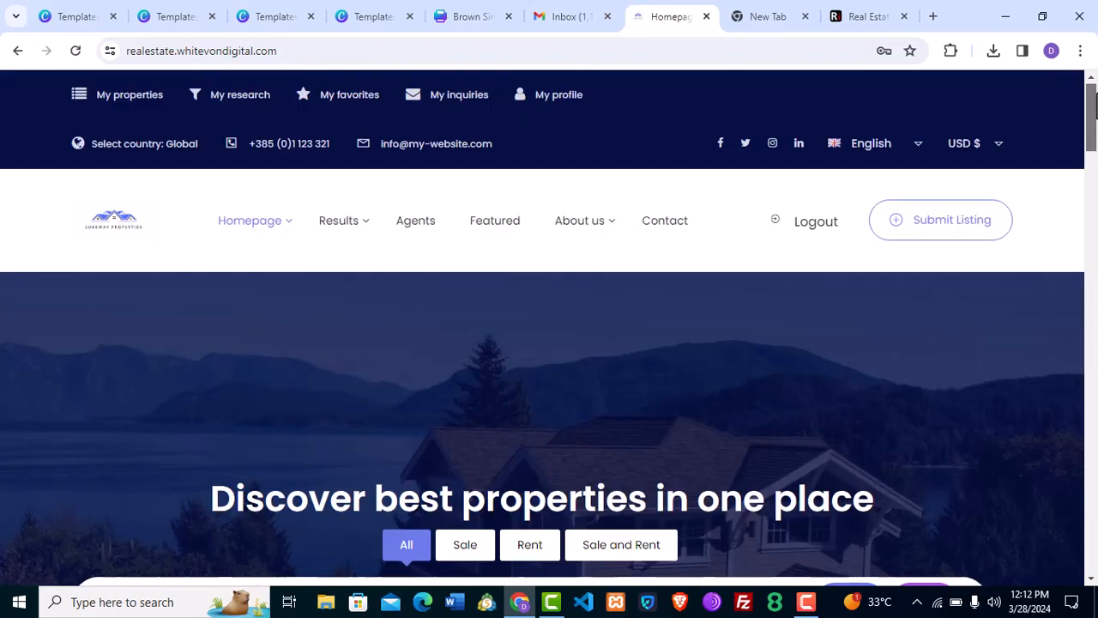
{"action": "left_click", "coordinate": [502, 225]}
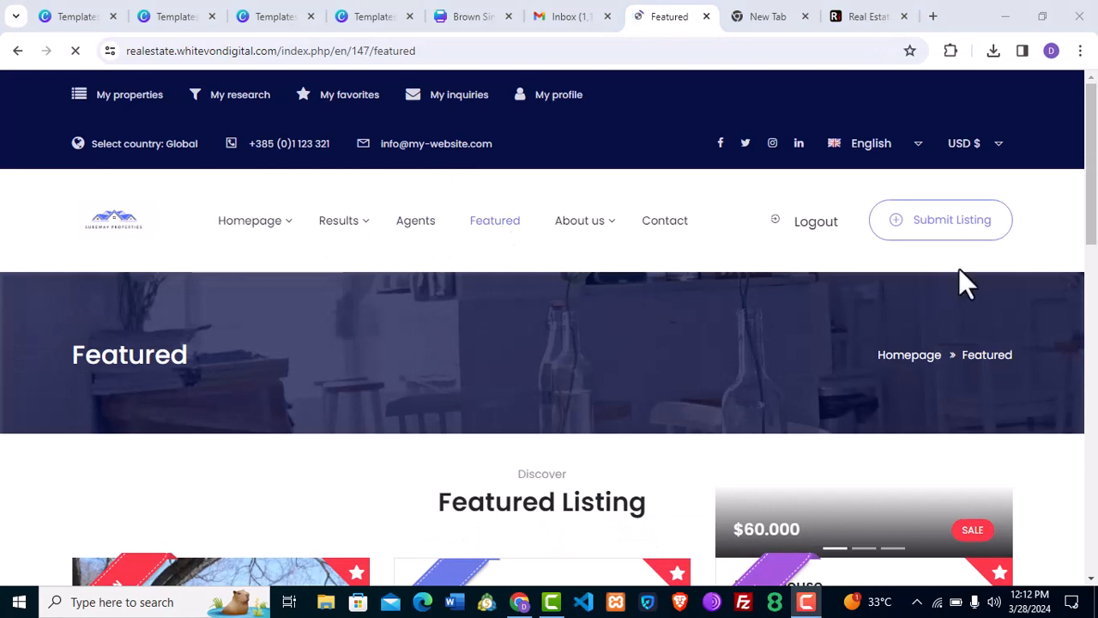
{"action": "left_click_drag", "start_coordinate": [1095, 181], "coordinate": [1096, 319]}
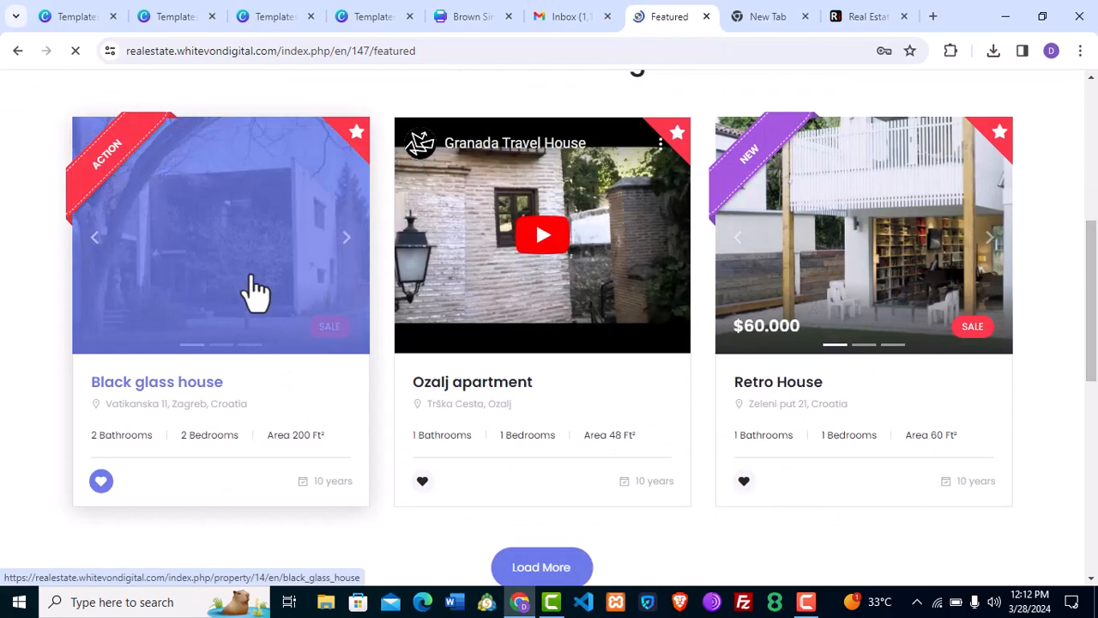
{"action": "left_click", "coordinate": [255, 291]}
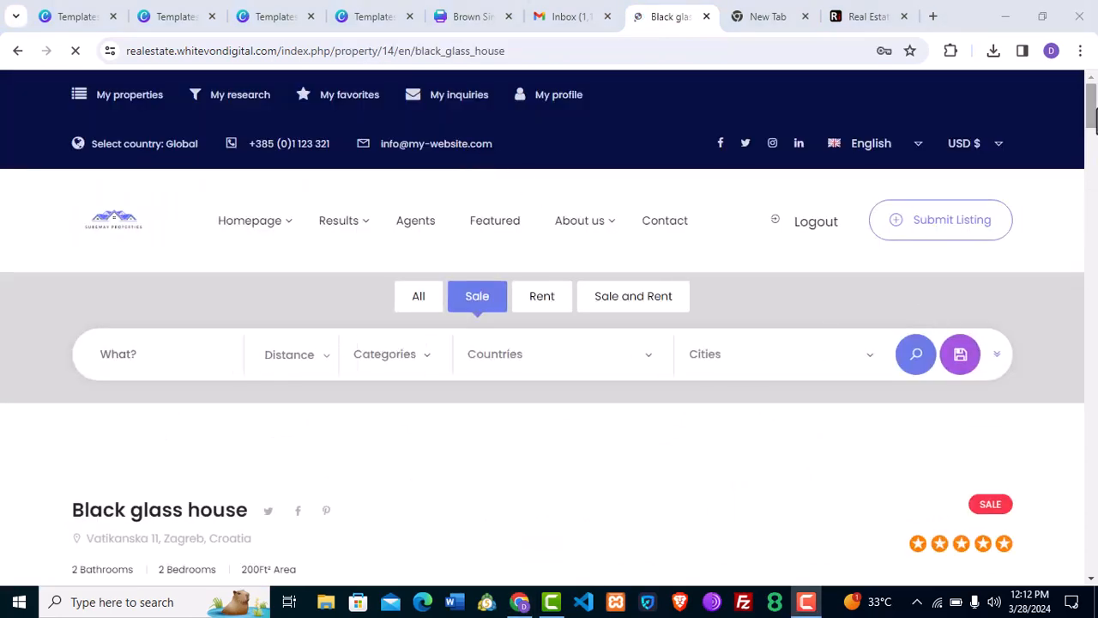
{"action": "left_click_drag", "start_coordinate": [1094, 120], "coordinate": [1094, 152]}
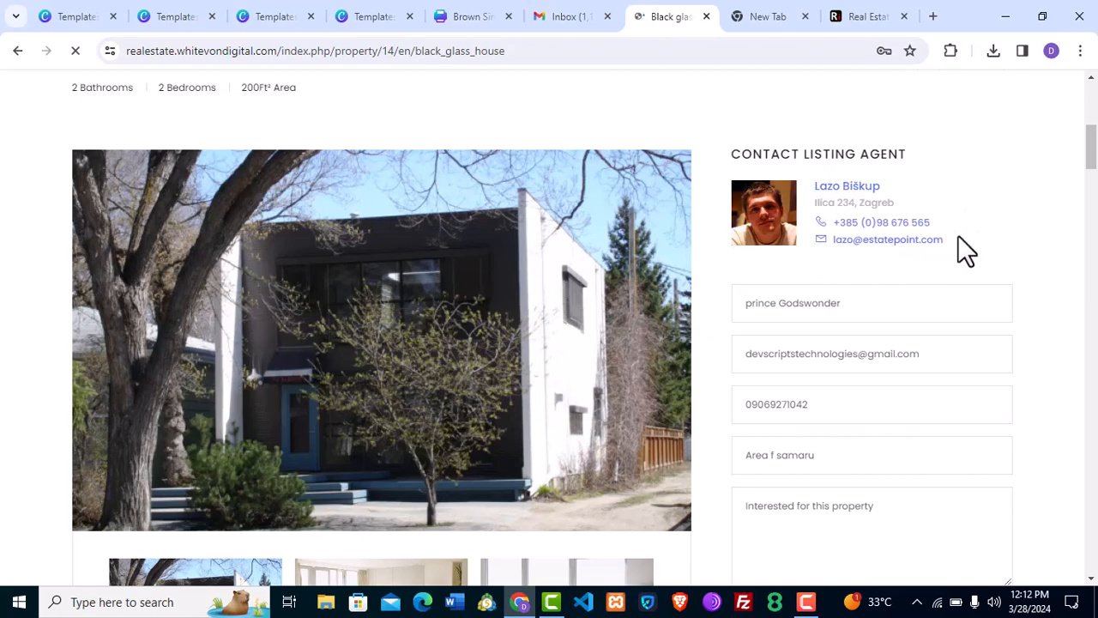
{"action": "mouse_move", "coordinate": [1092, 150]}
{"action": "left_mouse_down"}
{"action": "mouse_move", "coordinate": [1089, 442]}
{"action": "mouse_move", "coordinate": [1092, 120]}
{"action": "mouse_move", "coordinate": [1092, 144]}
{"action": "left_mouse_up"}
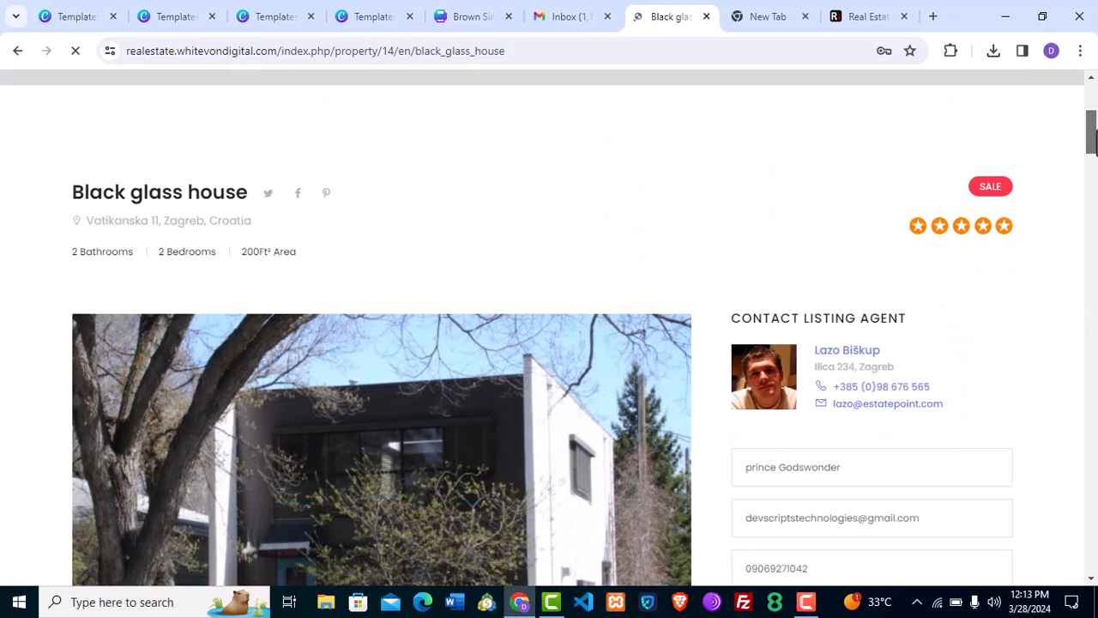
{"action": "left_click_drag", "start_coordinate": [1091, 143], "coordinate": [1091, 166]}
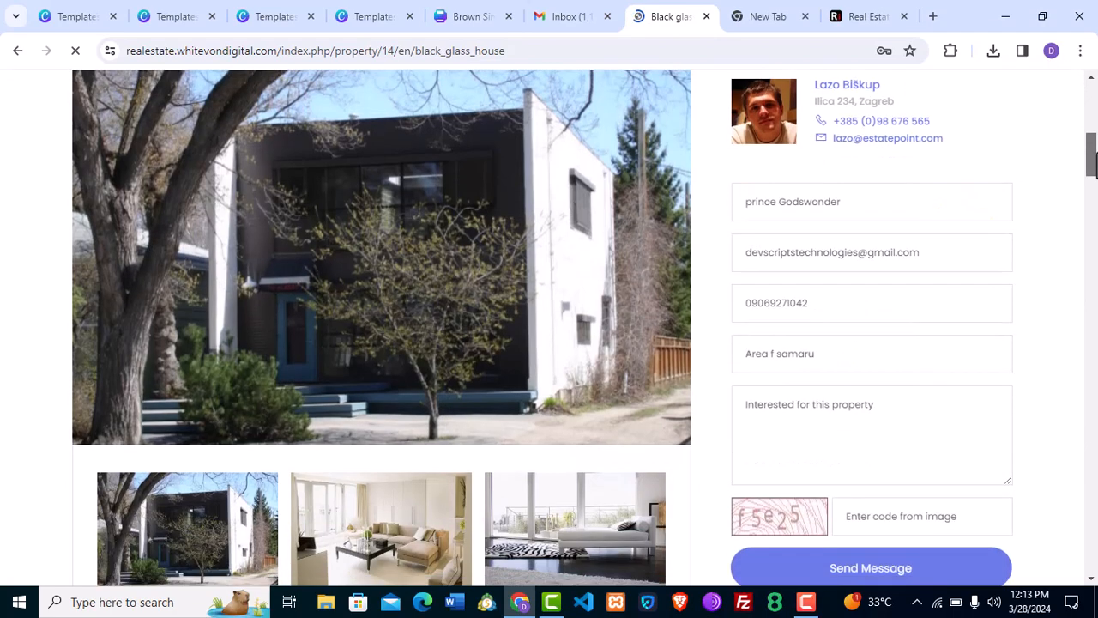
{"action": "left_click", "coordinate": [810, 420]}
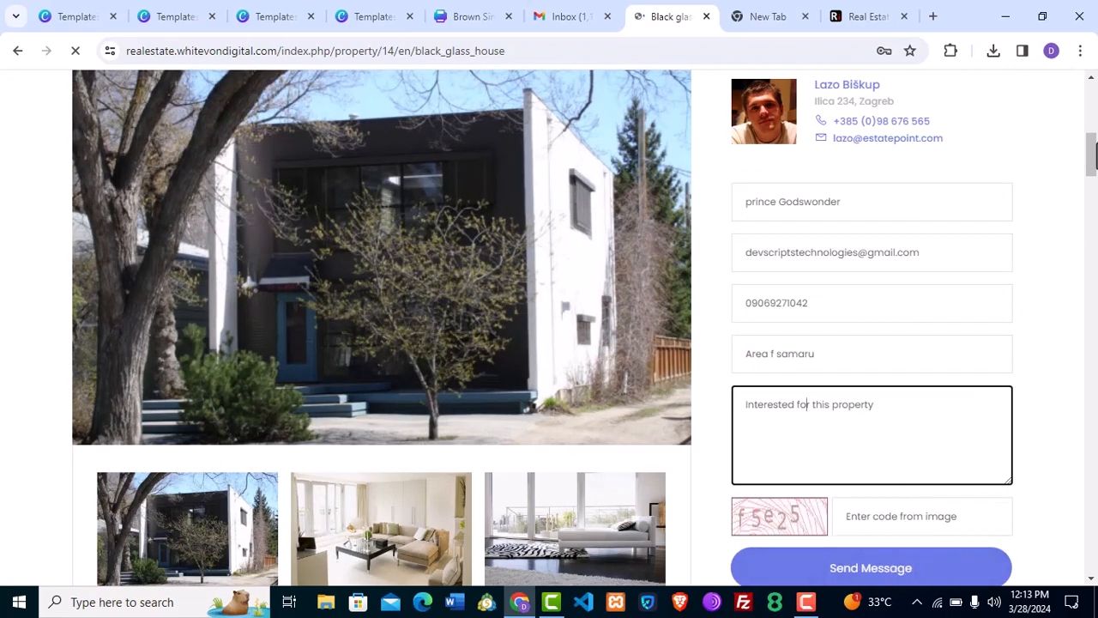
{"action": "scroll", "coordinate": [864, 286], "scroll_direction": "up", "scroll_amount": 1}
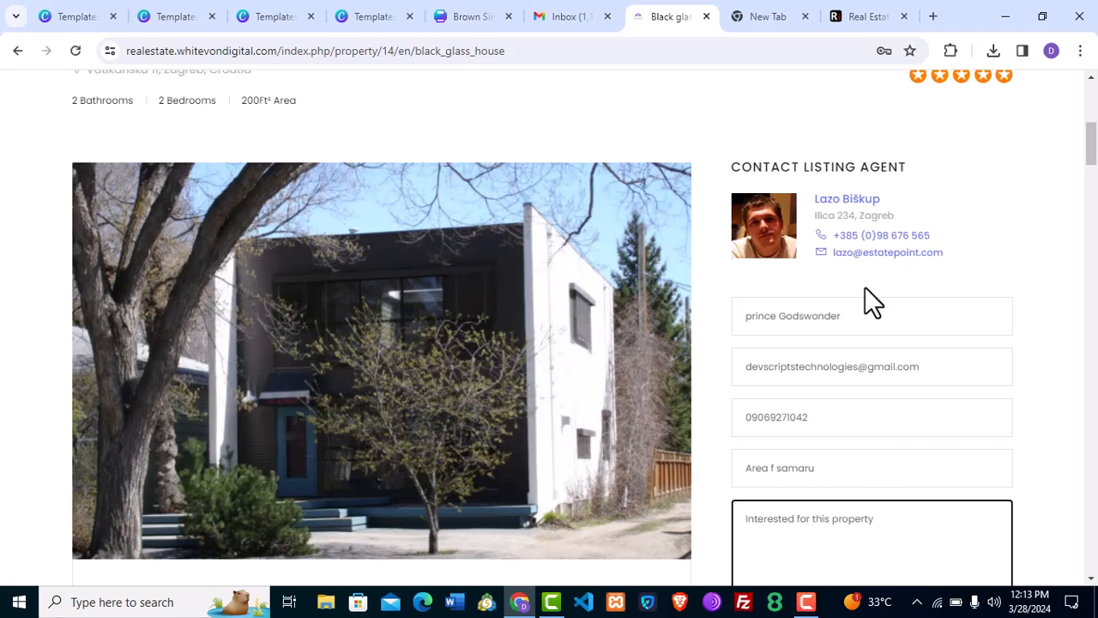
{"action": "left_click_drag", "start_coordinate": [1092, 152], "coordinate": [1097, 380]}
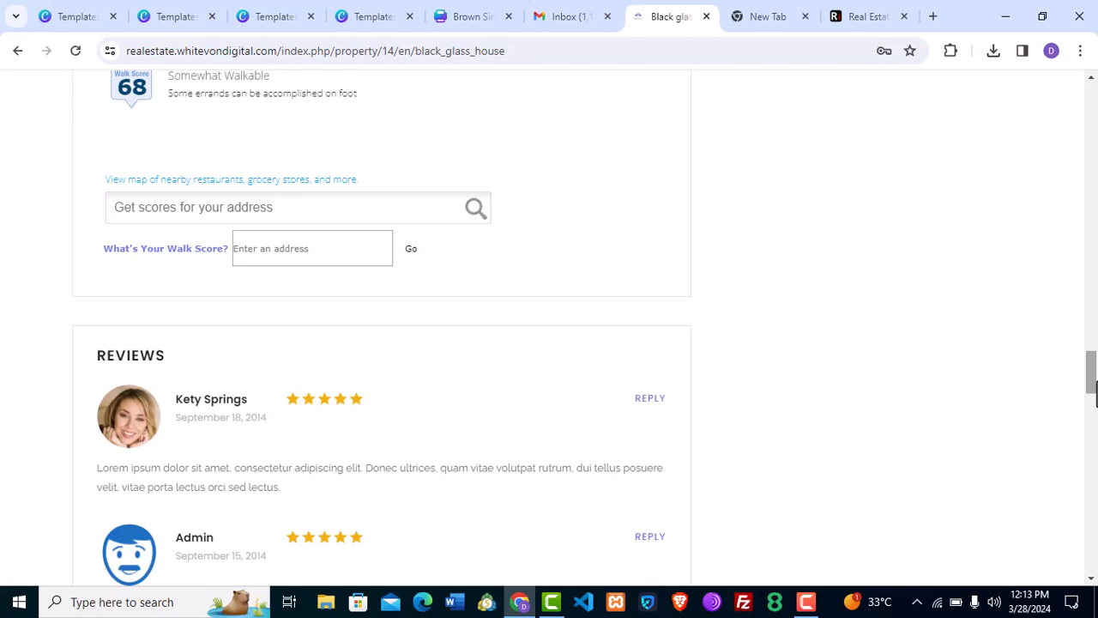
Load the whitevondigital cPanel address in a new browser tab.
{"action": "right_click", "coordinate": [750, 453]}
{"action": "left_click", "coordinate": [689, 296]}
{"action": "left_click", "coordinate": [772, 12]}
{"action": "left_click", "coordinate": [330, 51]}
{"action": "type", "text": "w"}
{"action": "key", "text": "Return"}
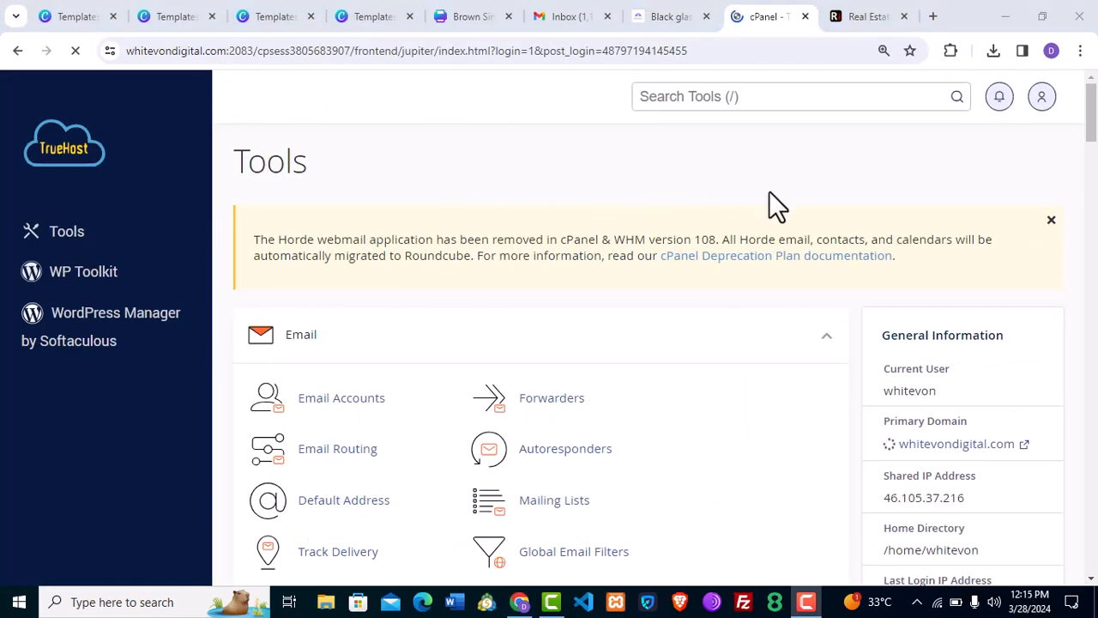
Find Domains via a 'sub' tool search and submit gateway.whitevondigital.com without a shared document root.
{"action": "left_click", "coordinate": [691, 94]}
{"action": "type", "text": "sub"}
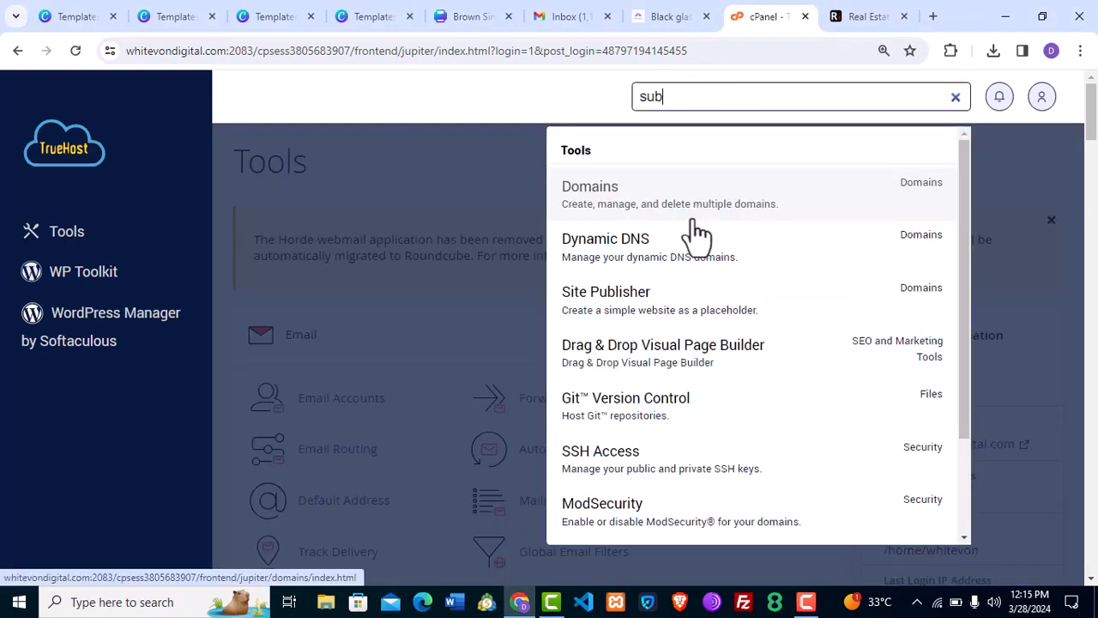
{"action": "left_click", "coordinate": [695, 219]}
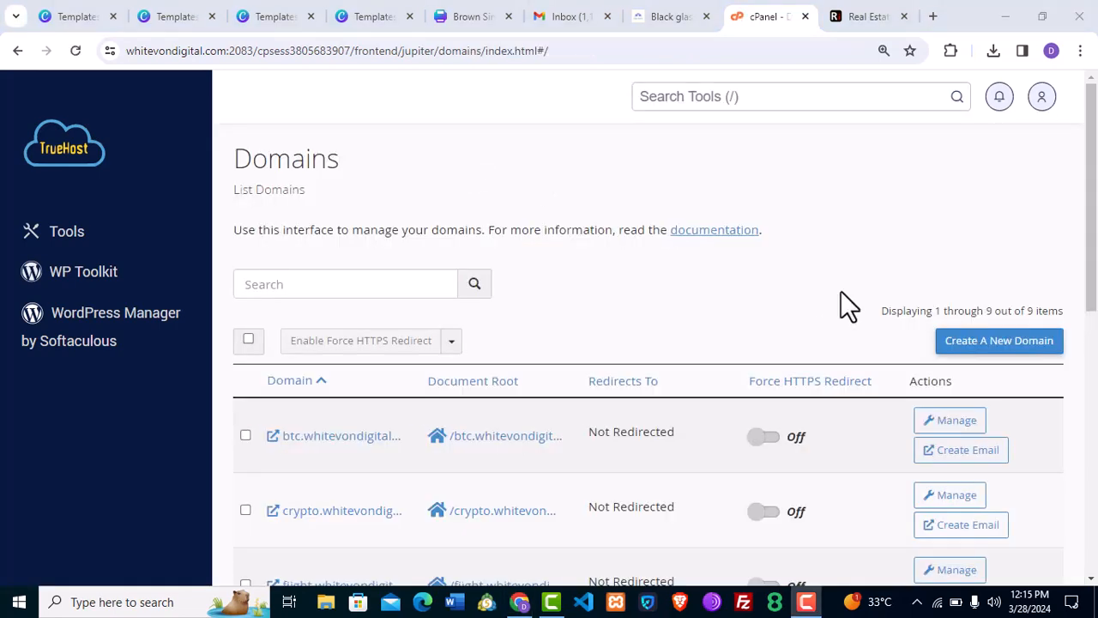
{"action": "left_click", "coordinate": [976, 363]}
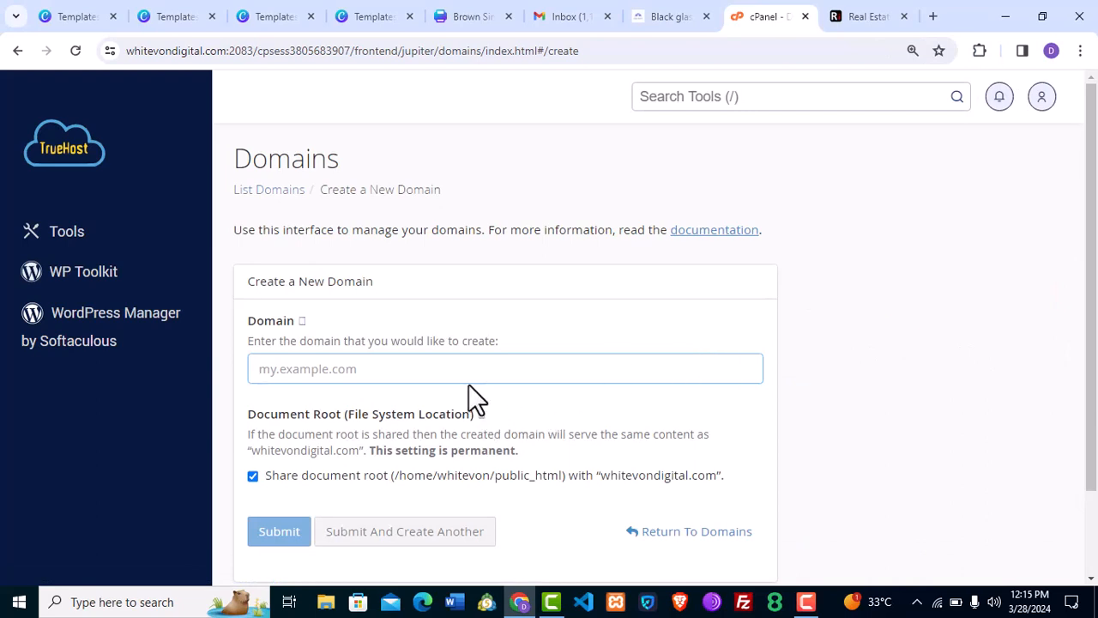
{"action": "type", "text": "gateway.whitevondigital.com"}
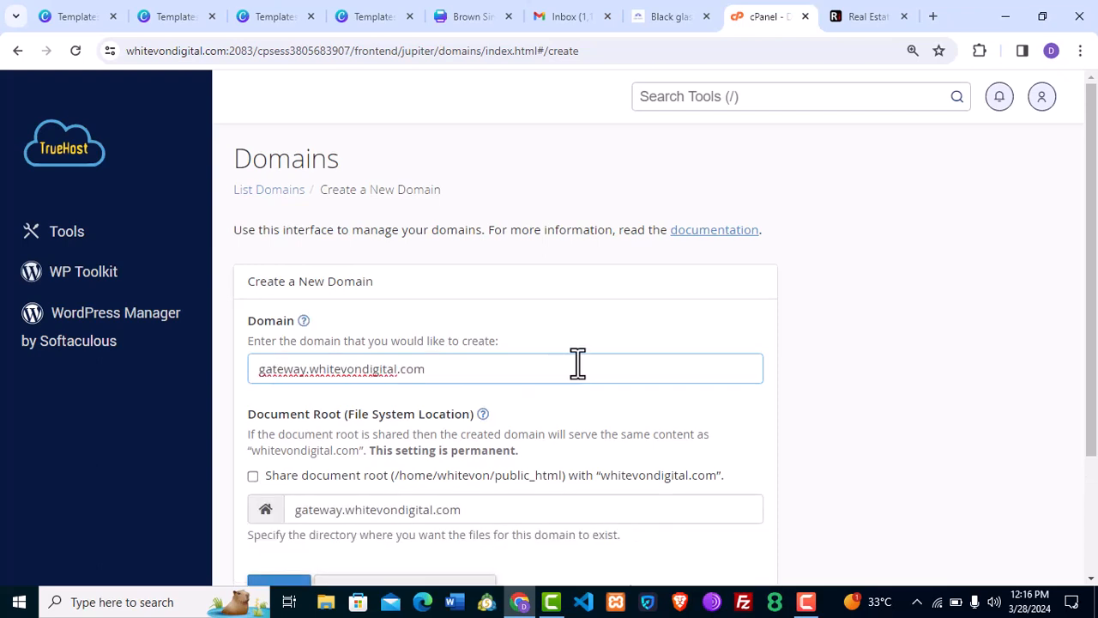
{"action": "scroll", "coordinate": [771, 368], "scroll_direction": "down", "scroll_amount": 2}
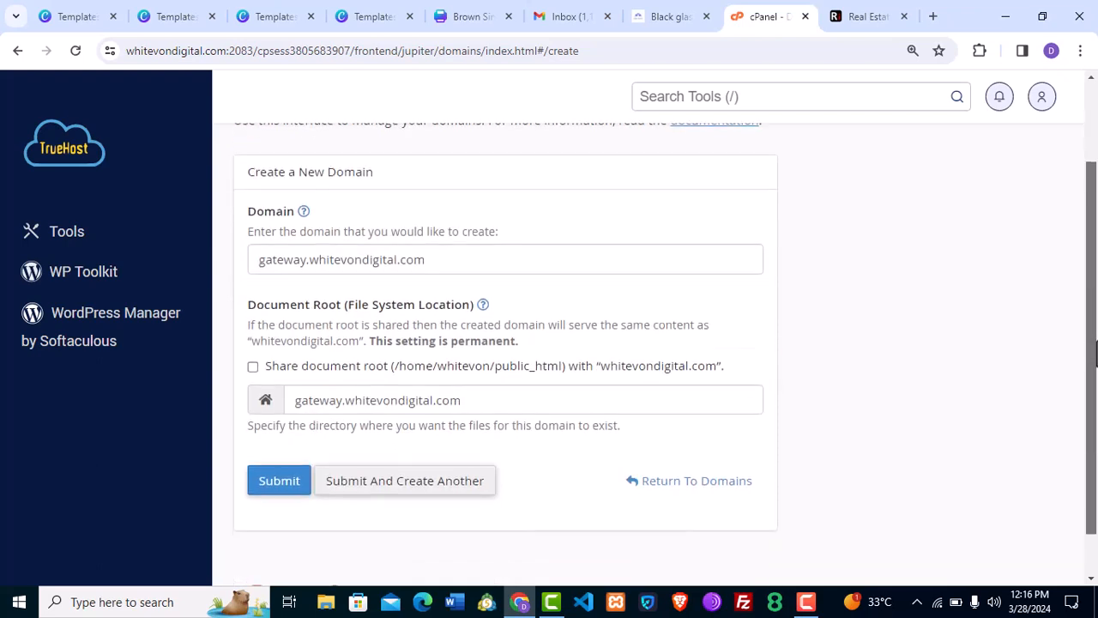
{"action": "left_click", "coordinate": [281, 486]}
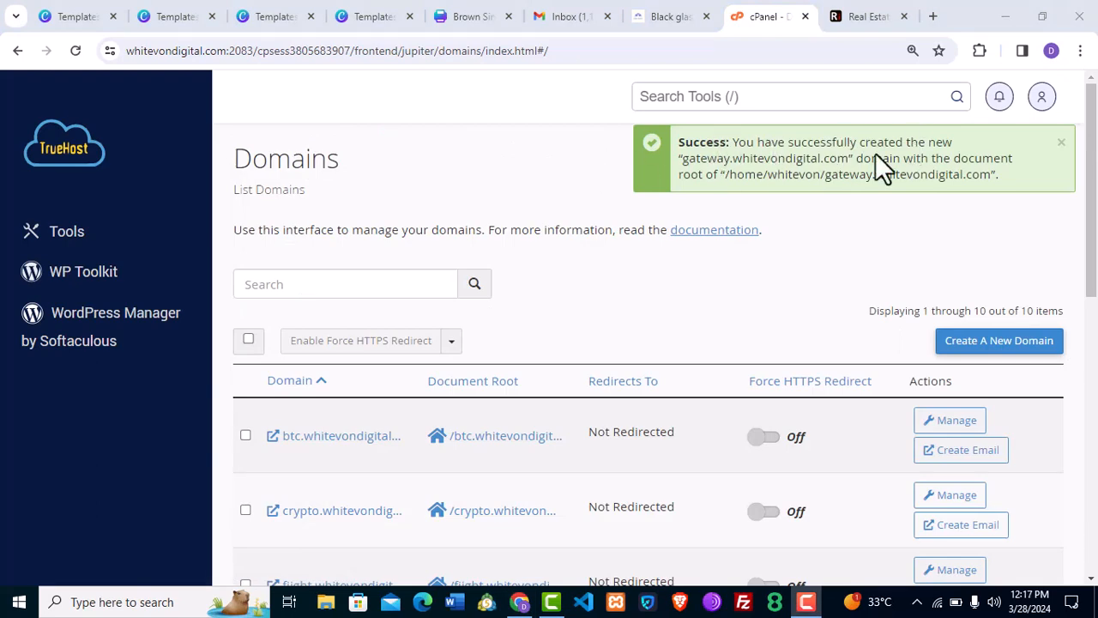
Open the gateway.whitevondigital.com folder in File Manager and upload the 83.37 MB real-estate.zip.
{"action": "left_click", "coordinate": [81, 150]}
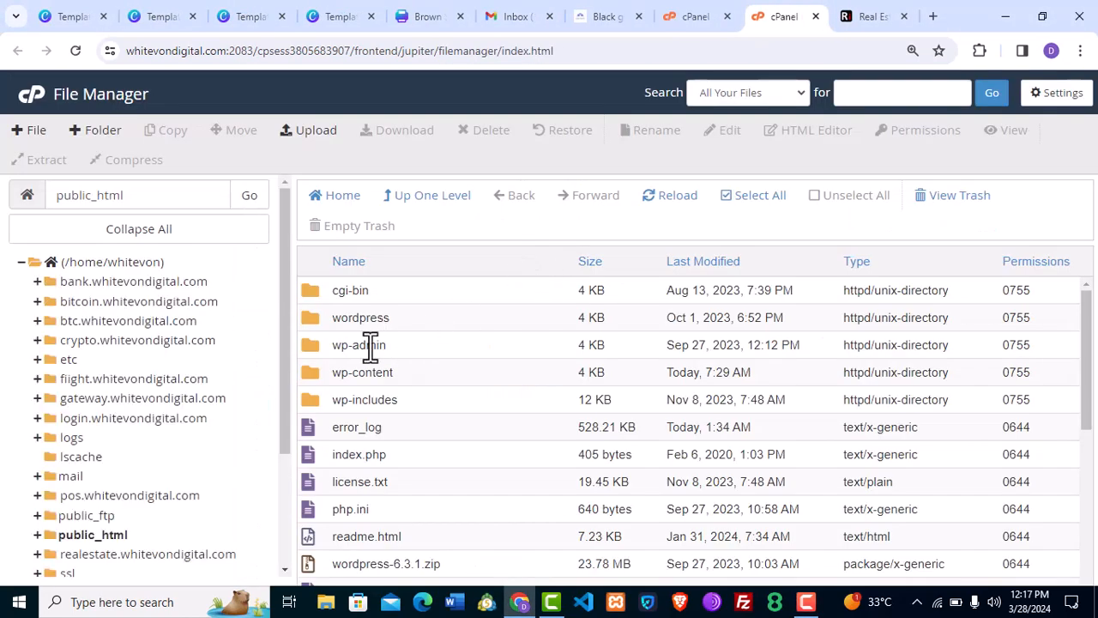
{"action": "left_click", "coordinate": [128, 398]}
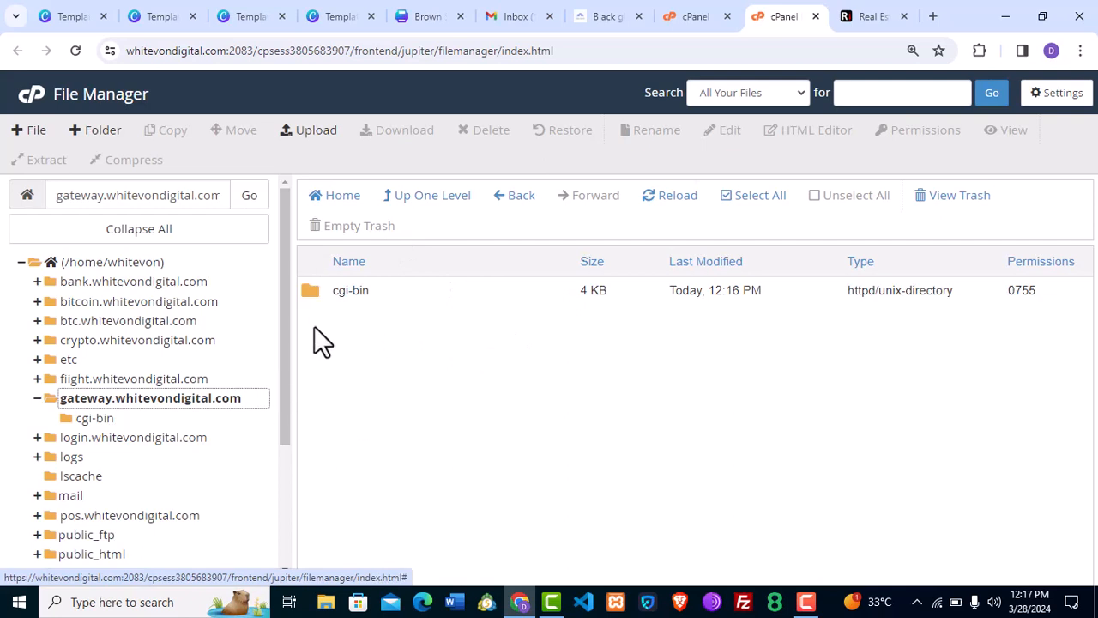
{"action": "left_click", "coordinate": [300, 131]}
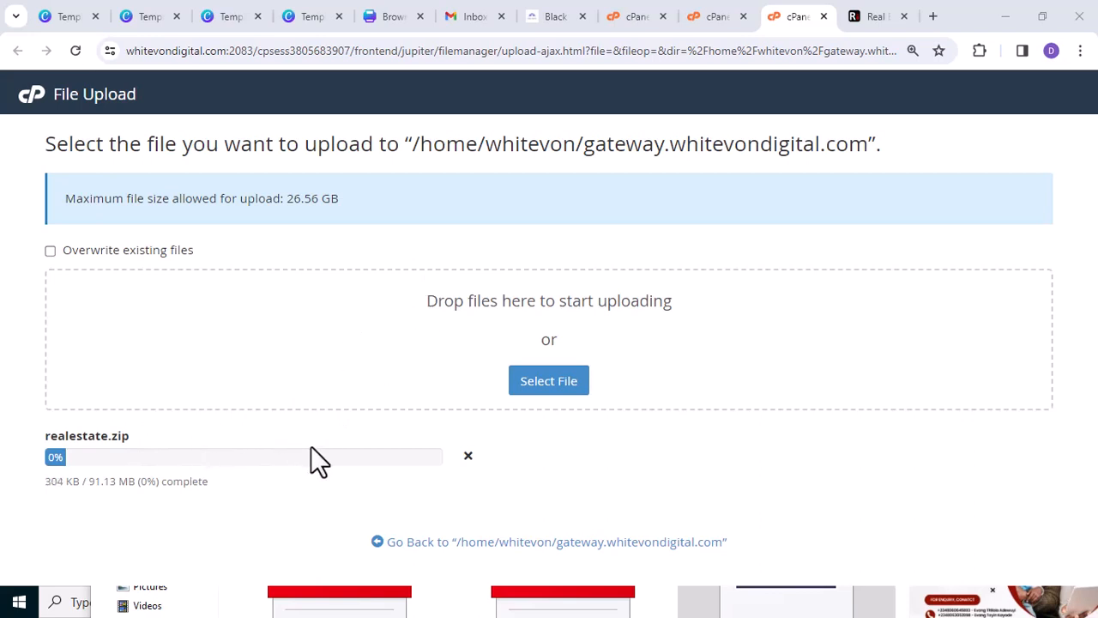
{"action": "key", "text": "ctrl+shift+Tab"}
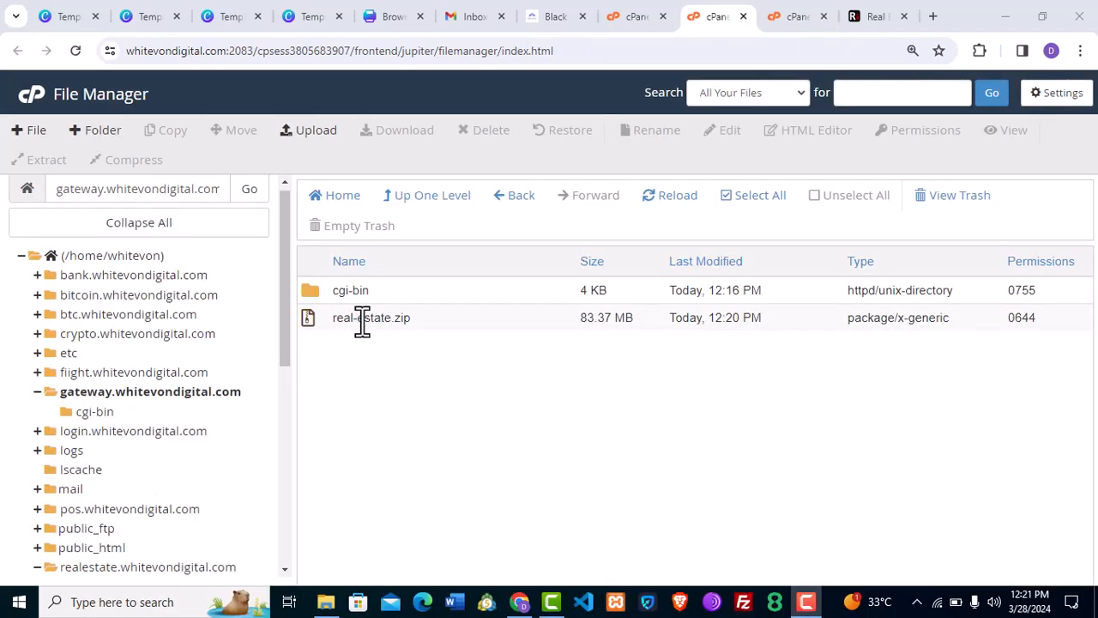
Extract real-estate.zip into /gateway.whitevondigital.com and return to the cPanel Tools tab.
{"action": "left_click", "coordinate": [409, 319]}
{"action": "right_click", "coordinate": [409, 319]}
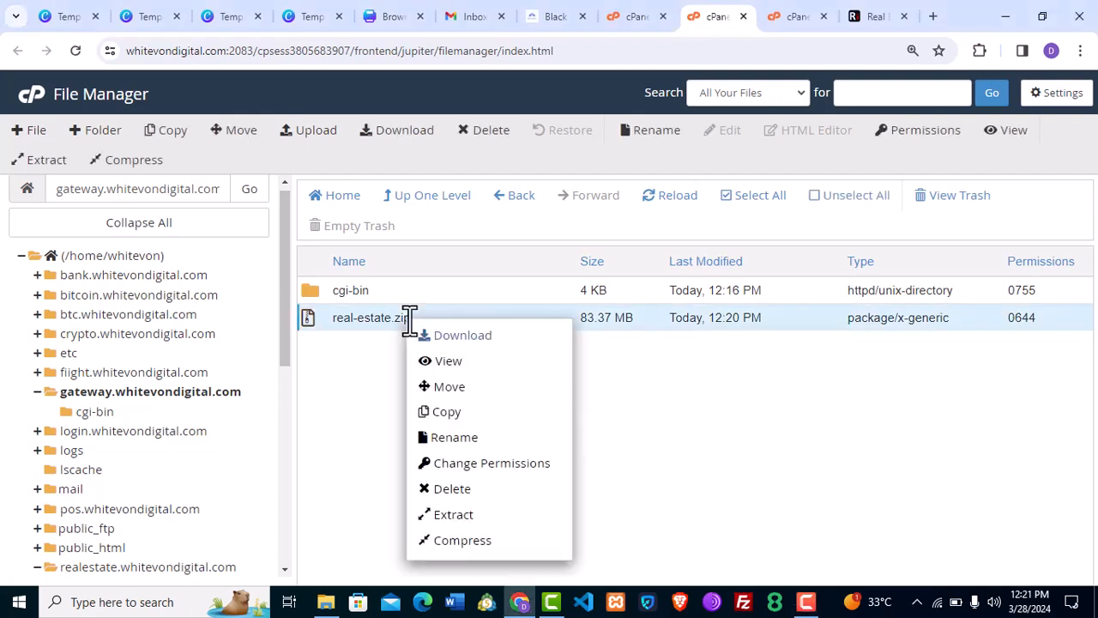
{"action": "left_click", "coordinate": [520, 519]}
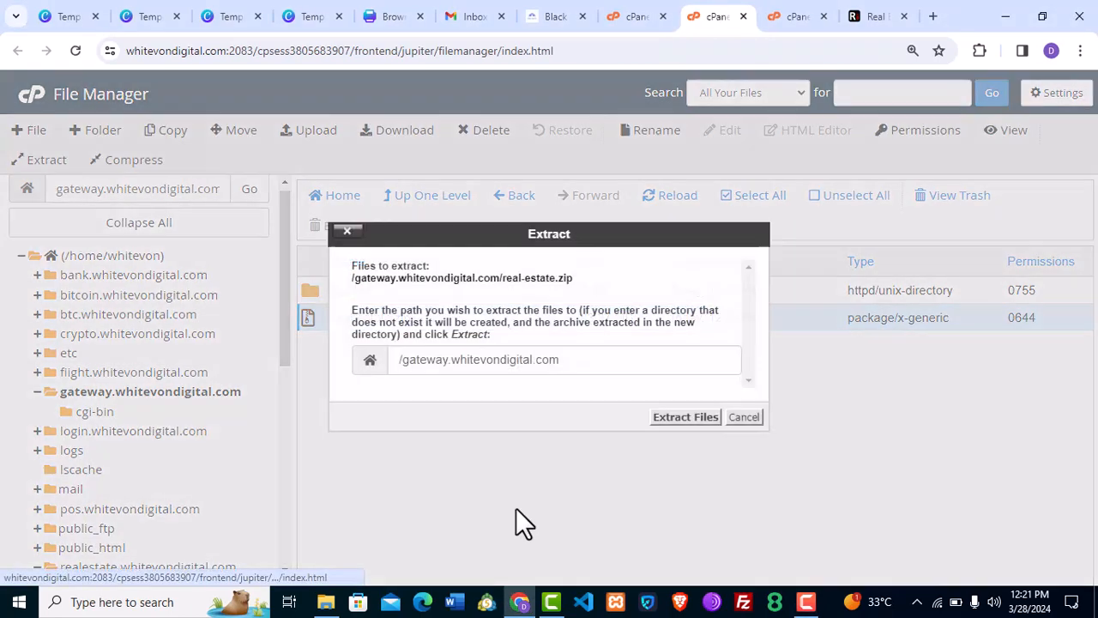
{"action": "left_click", "coordinate": [676, 419]}
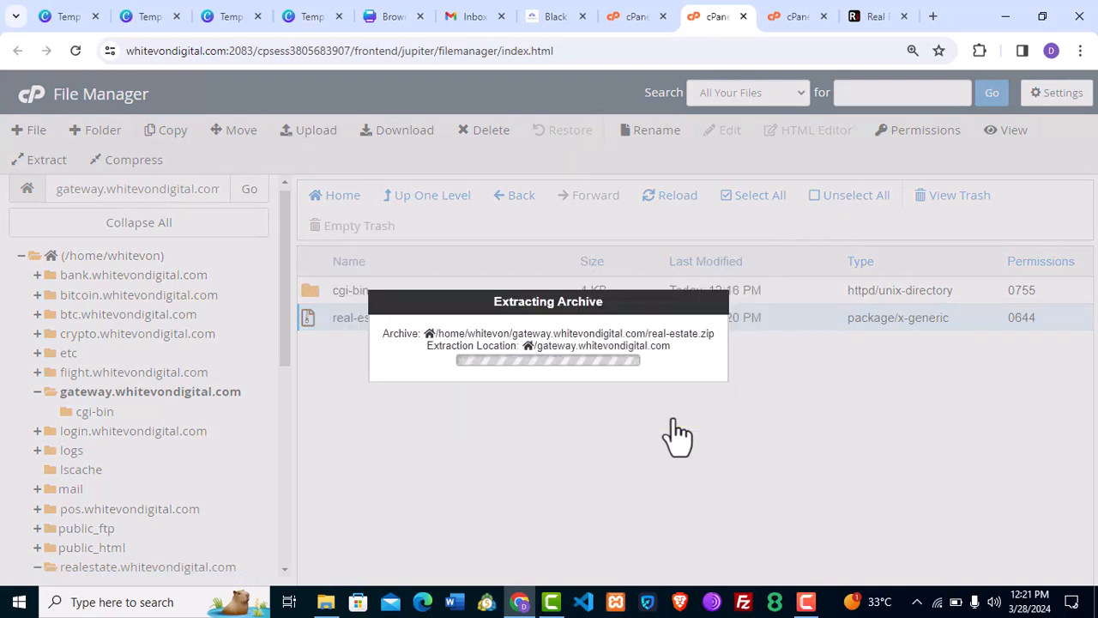
{"action": "left_click", "coordinate": [633, 16]}
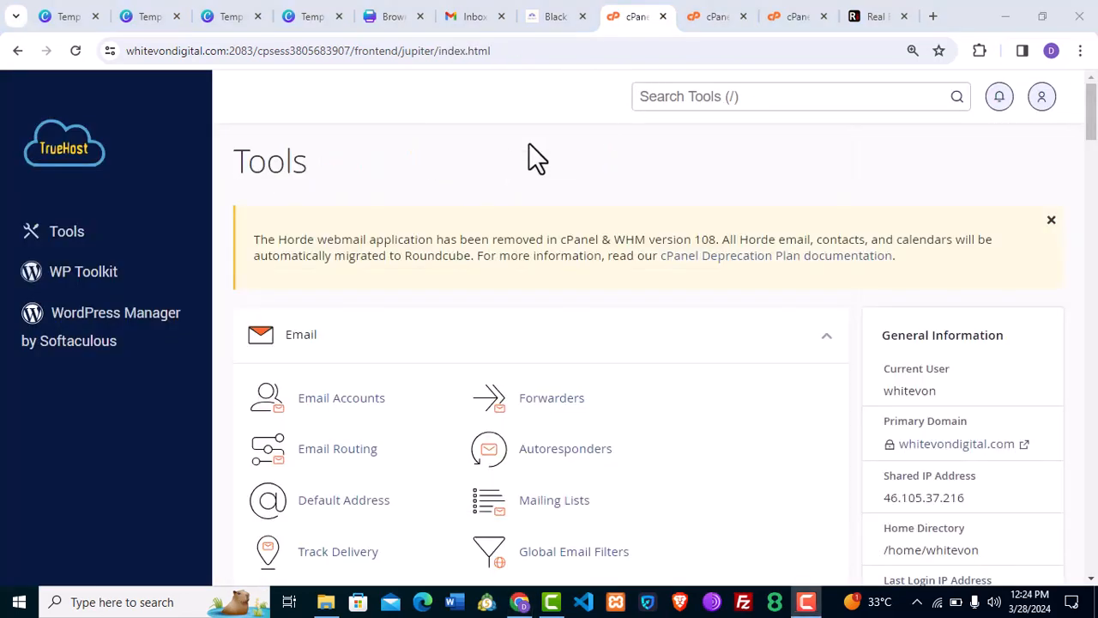
Search the cPanel tools for 'mts' and open the MySQL Database Wizard.
{"action": "left_click", "coordinate": [718, 97]}
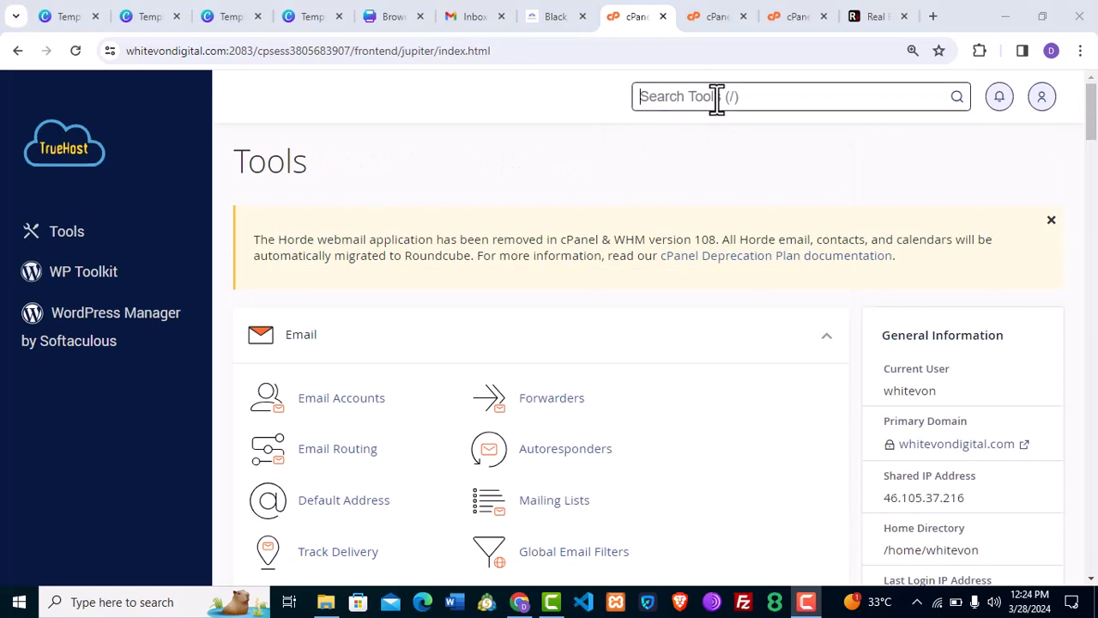
{"action": "type", "text": "mts"}
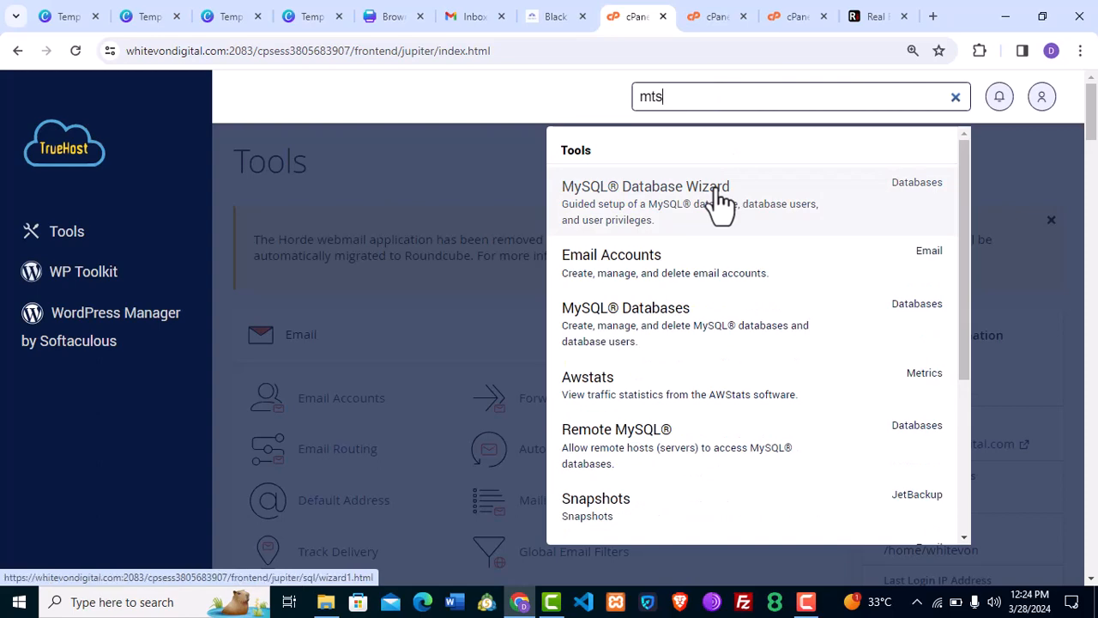
{"action": "left_click", "coordinate": [721, 203]}
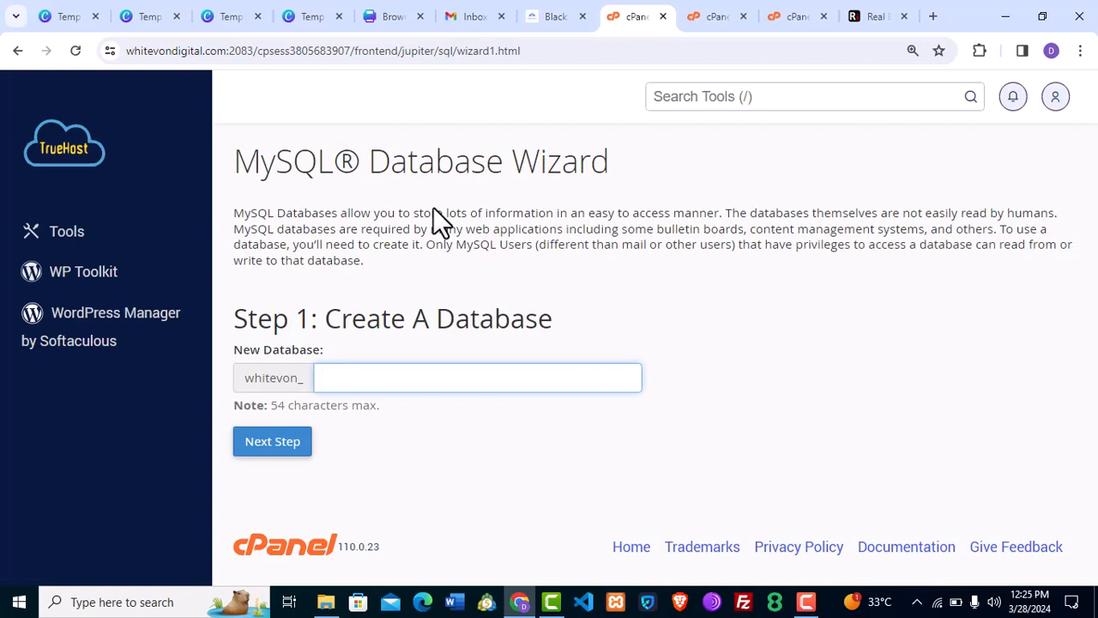
Enter gateway2 as the new database name, leaving the whitevon_ prefix unpasted.
{"action": "type", "text": "gateway"}
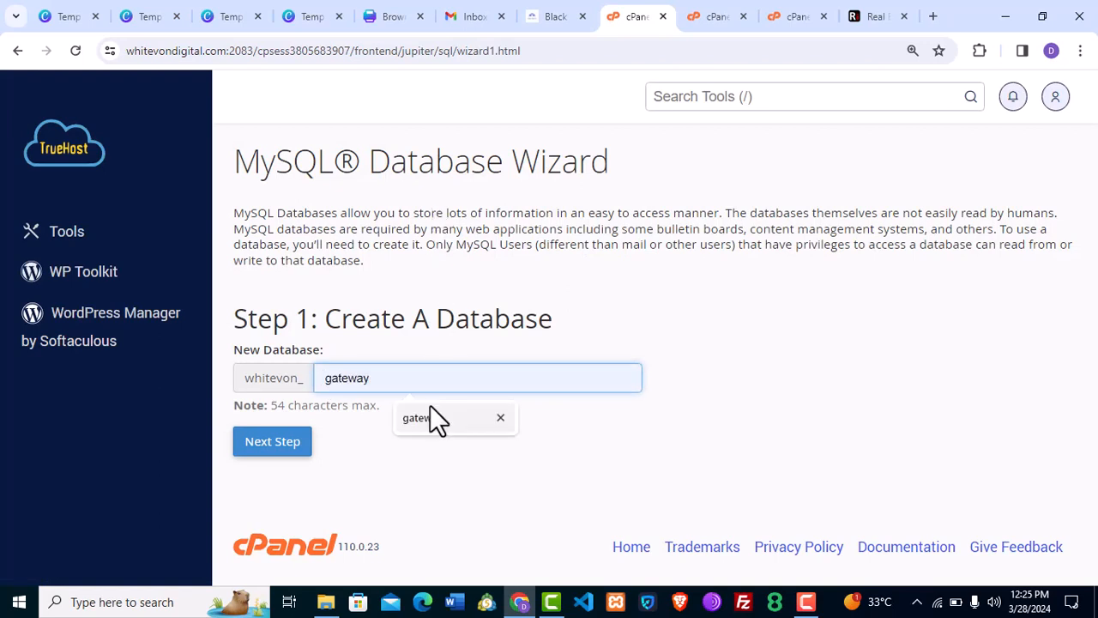
{"action": "left_click", "coordinate": [437, 419]}
{"action": "type", "text": "2"}
{"action": "double_click", "coordinate": [249, 378]}
{"action": "key", "text": "ctrl+c"}
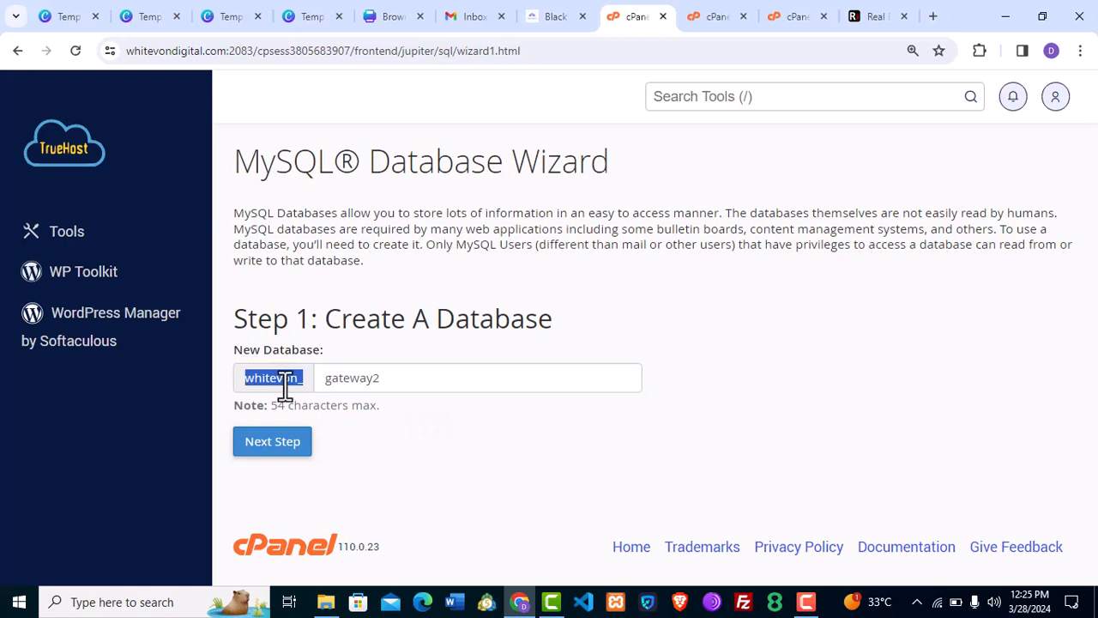
{"action": "left_click", "coordinate": [317, 384]}
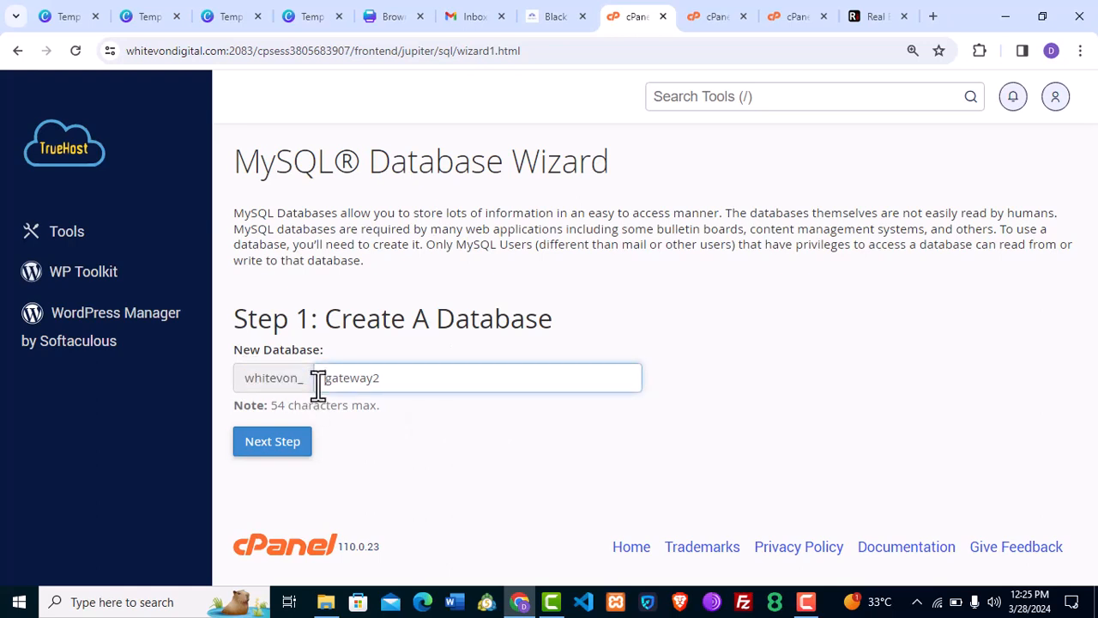
{"action": "key", "text": "ctrl+v"}
{"action": "key", "text": "ctrl+z"}
Create the gateway2 database, then create user gateway2 with a pasted strong password.
{"action": "left_click", "coordinate": [272, 461]}
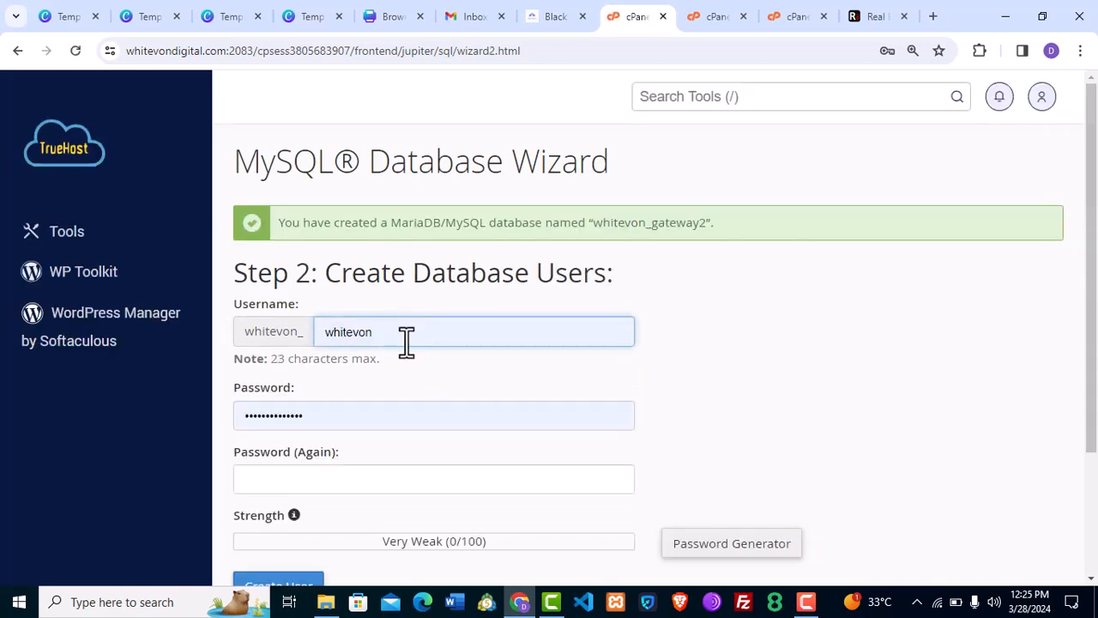
{"action": "double_click", "coordinate": [403, 336]}
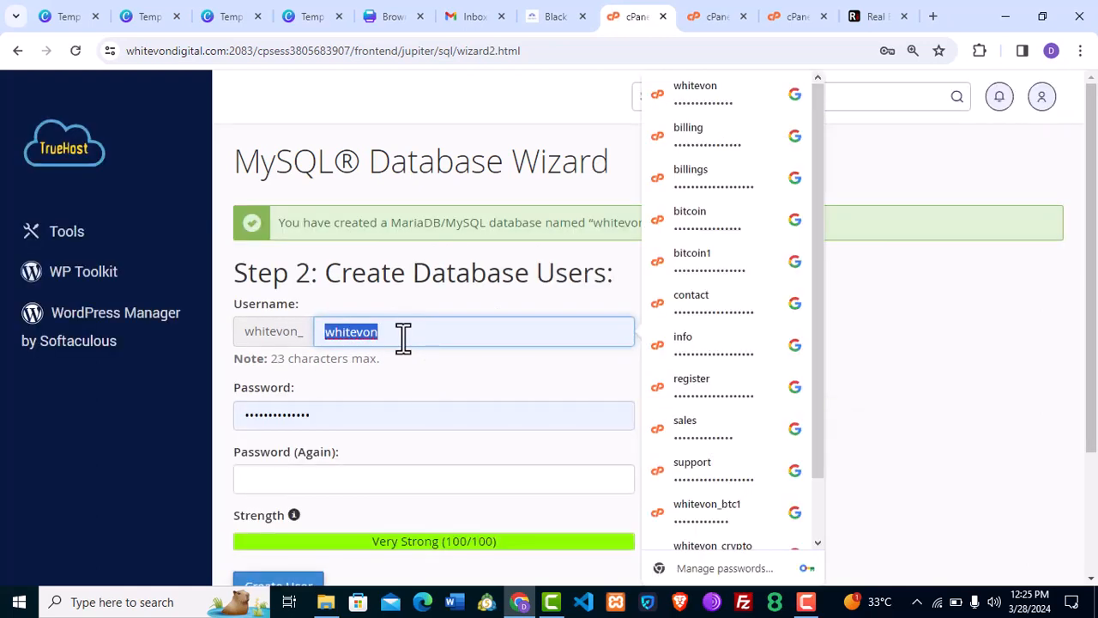
{"action": "type", "text": "gateway"}
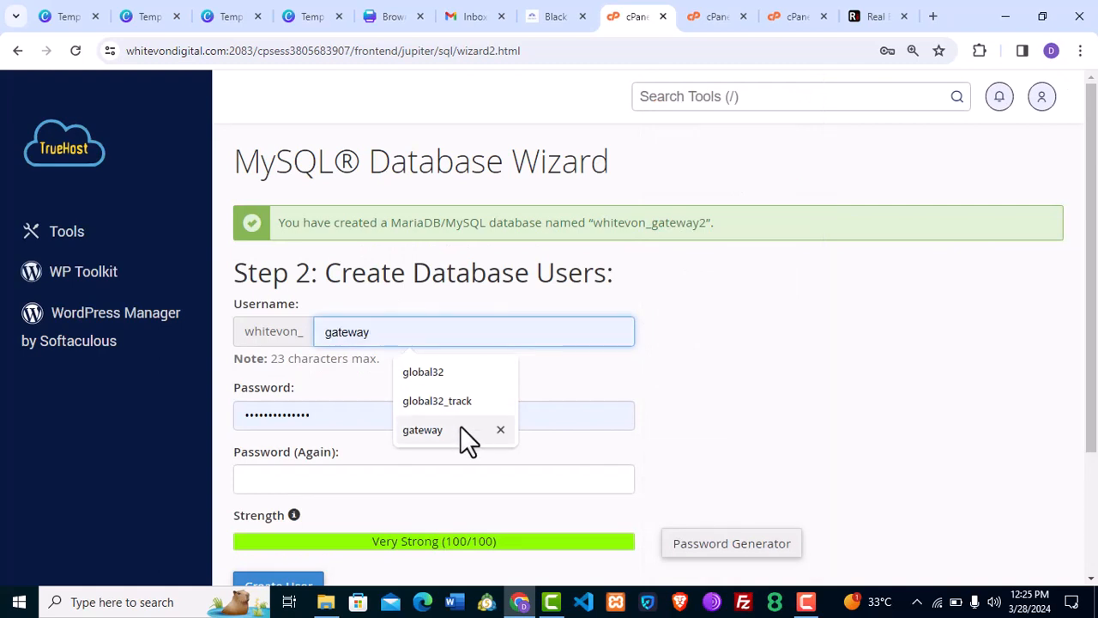
{"action": "left_click", "coordinate": [461, 429]}
{"action": "type", "text": "2"}
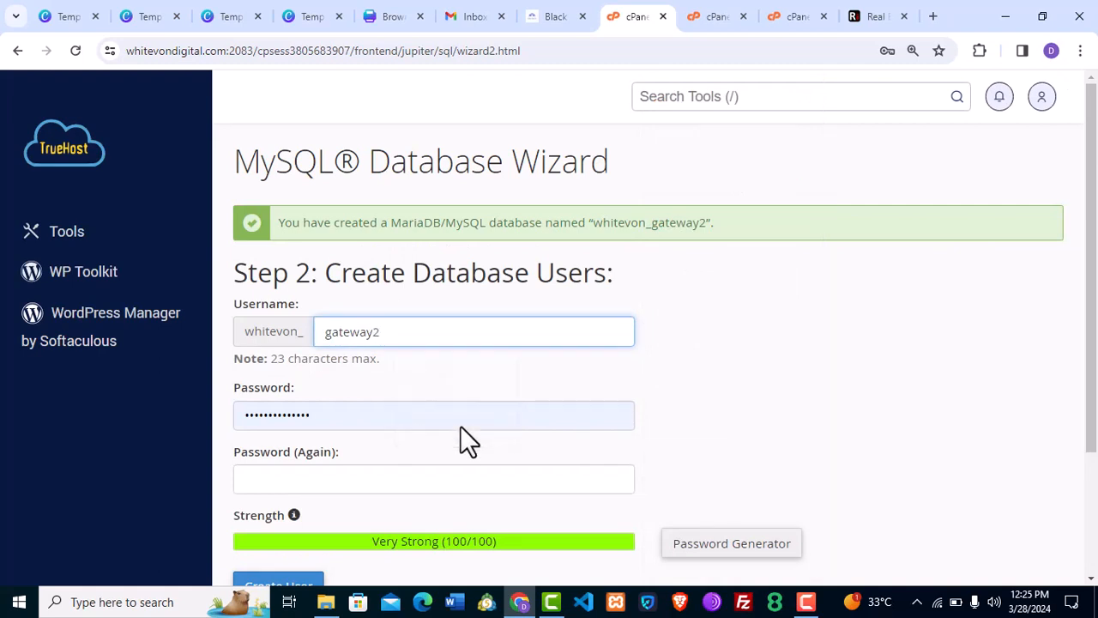
{"action": "left_click", "coordinate": [463, 421]}
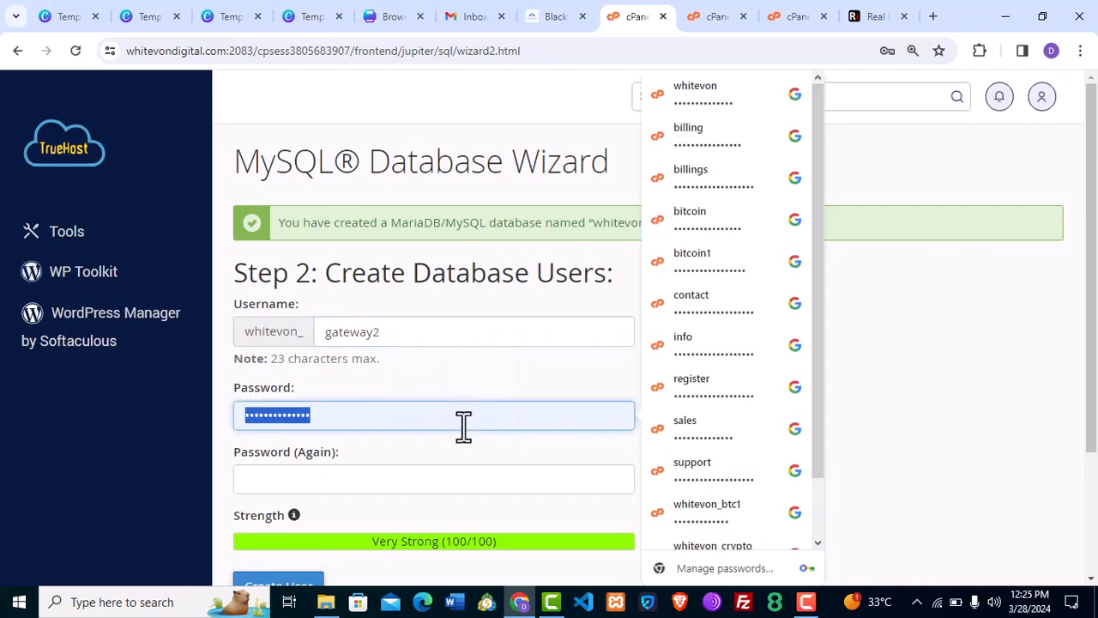
{"action": "key", "text": "ctrl+v"}
{"action": "left_click", "coordinate": [478, 481]}
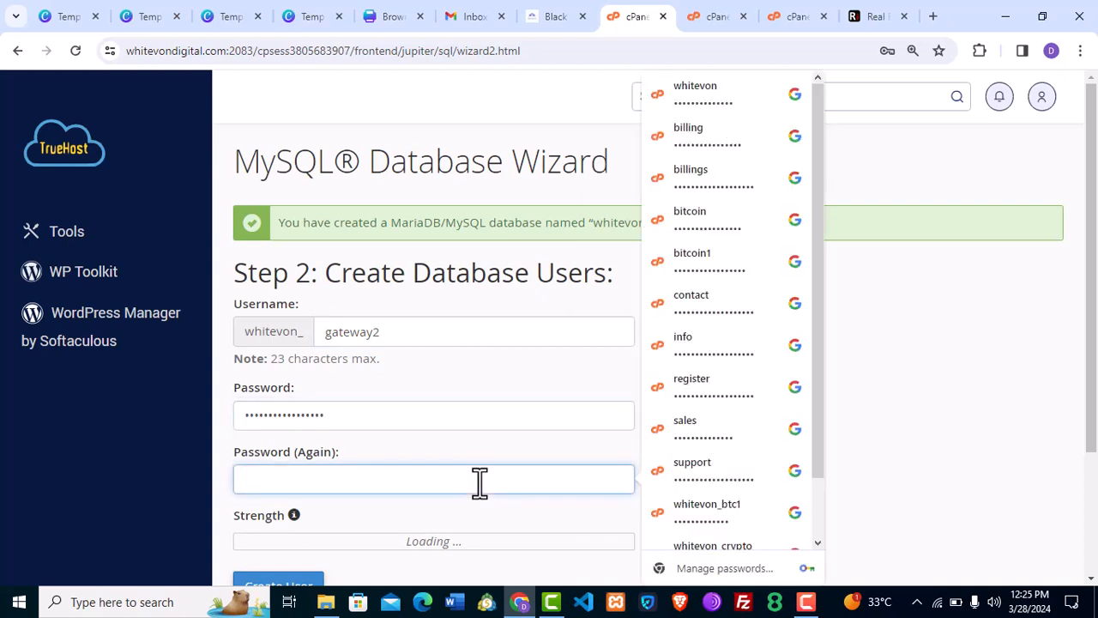
{"action": "key", "text": "ctrl+v"}
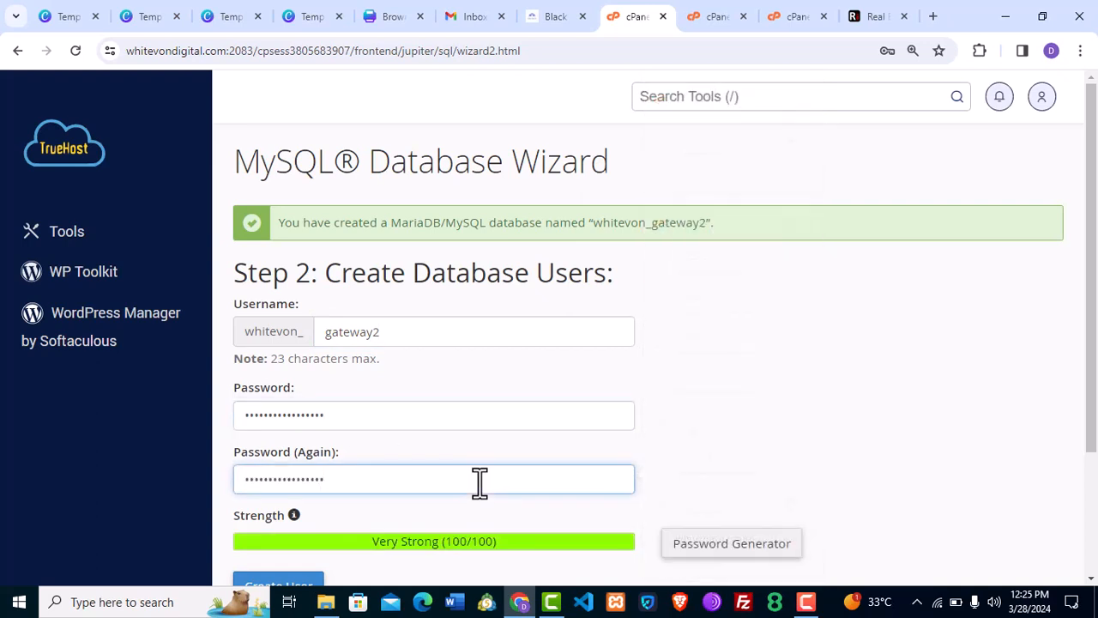
{"action": "left_click", "coordinate": [283, 587]}
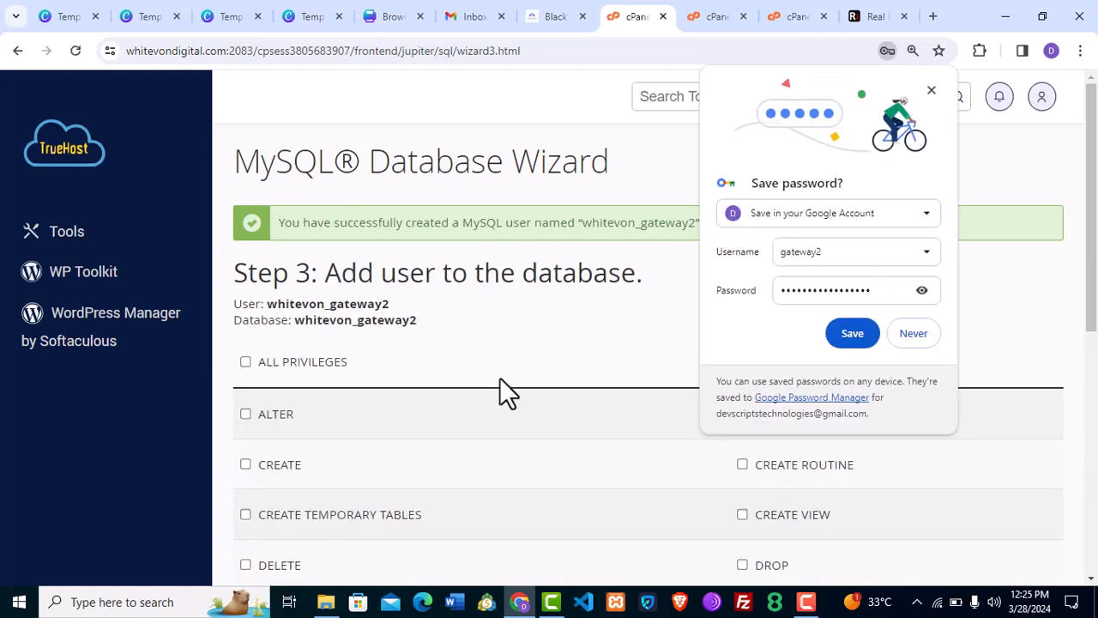
Grant user whitevon_gateway2 ALL PRIVILEGES on whitevon_gateway2 and dismiss Chrome's save-password prompt.
{"action": "left_click", "coordinate": [246, 362]}
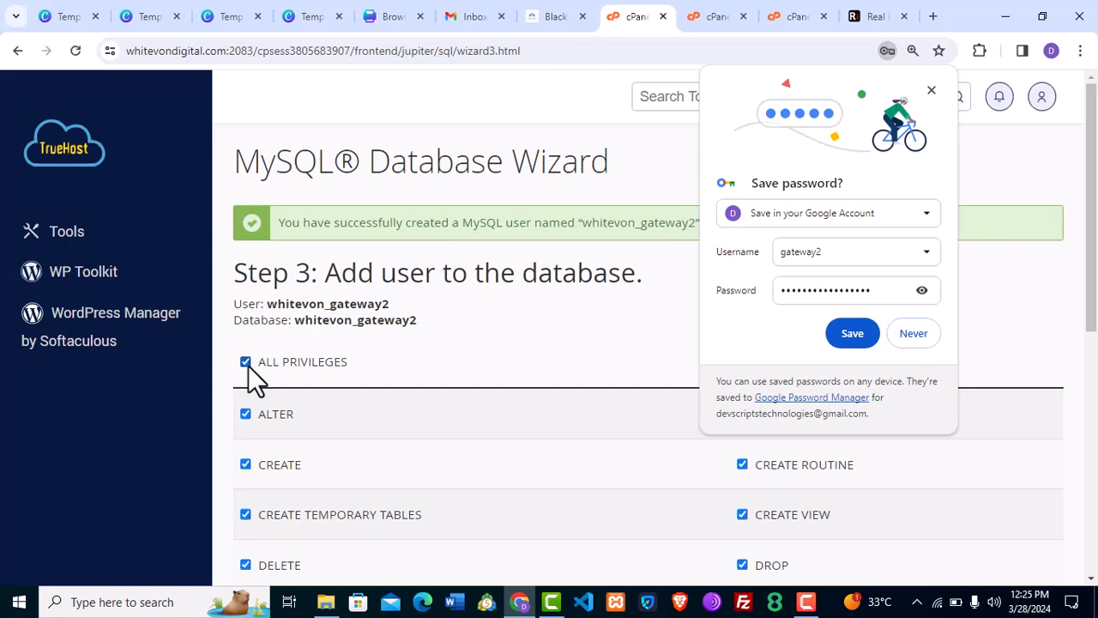
{"action": "scroll", "coordinate": [1091, 206], "scroll_direction": "down", "scroll_amount": 3}
{"action": "left_click_drag", "start_coordinate": [1091, 329], "coordinate": [1091, 416]}
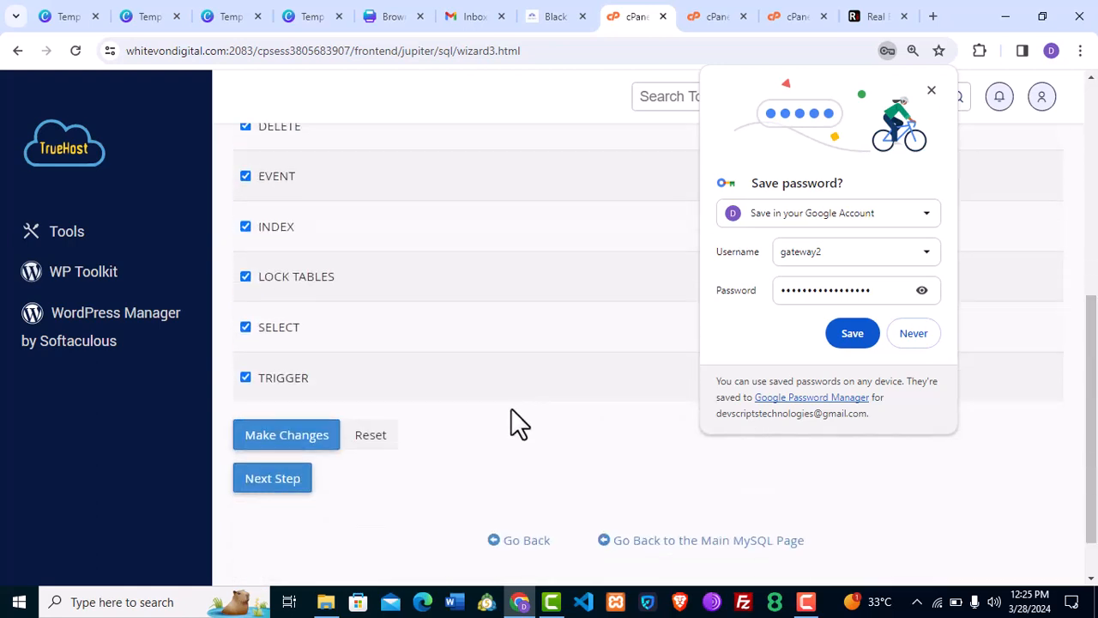
{"action": "left_click", "coordinate": [287, 438]}
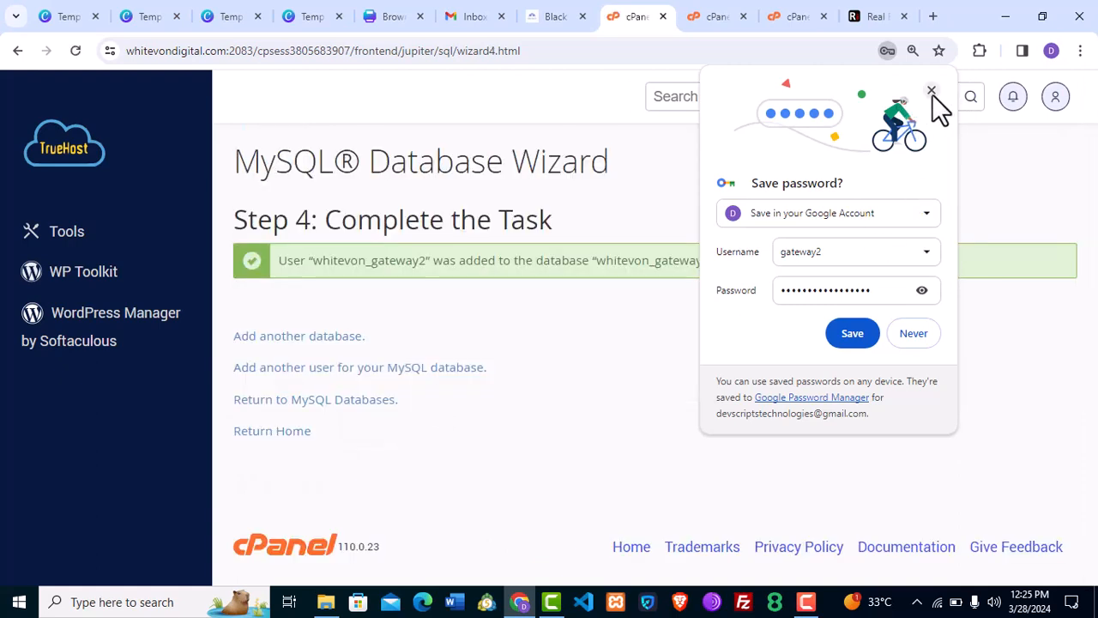
{"action": "left_click", "coordinate": [932, 91]}
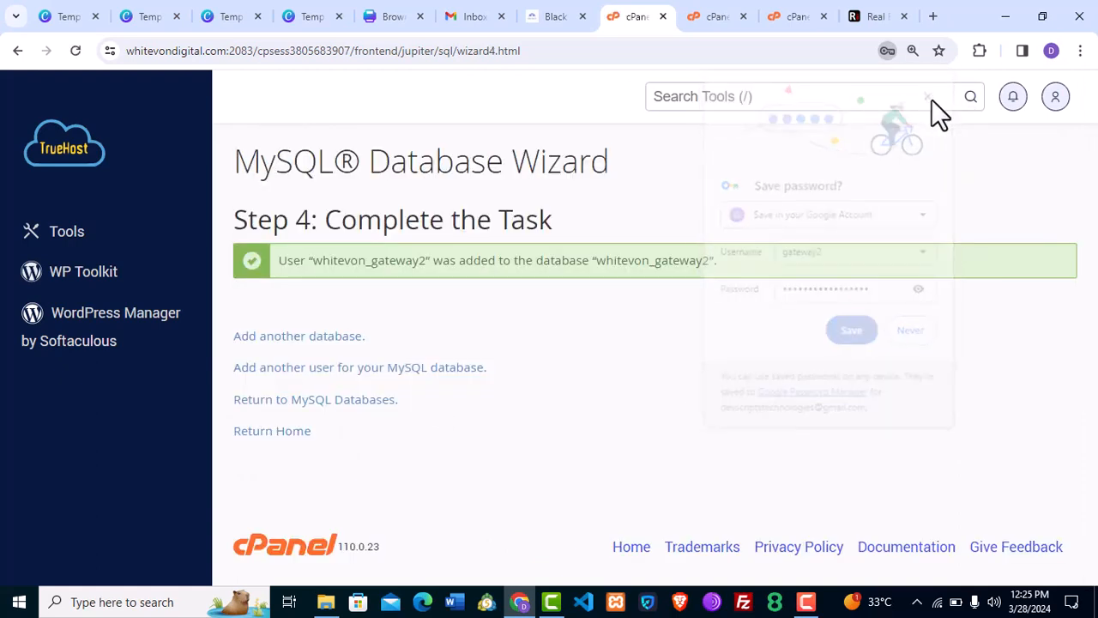
Switch to File Manager and scroll through the gateway.whitevondigital.com folder's extracted files.
{"action": "left_click", "coordinate": [714, 15]}
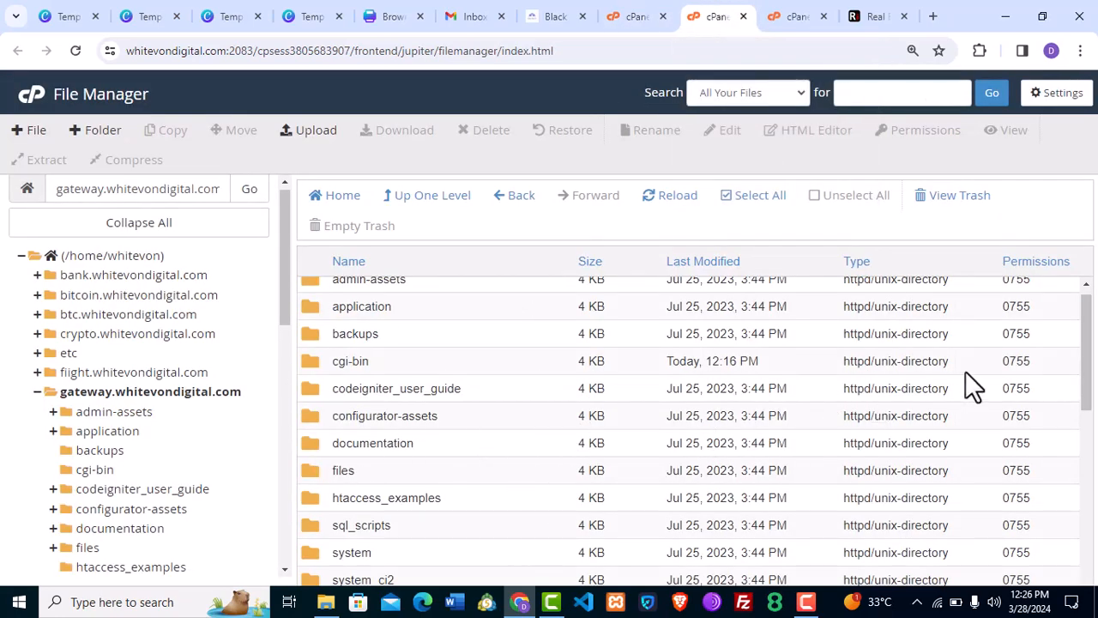
{"action": "left_click_drag", "start_coordinate": [1089, 339], "coordinate": [1081, 305]}
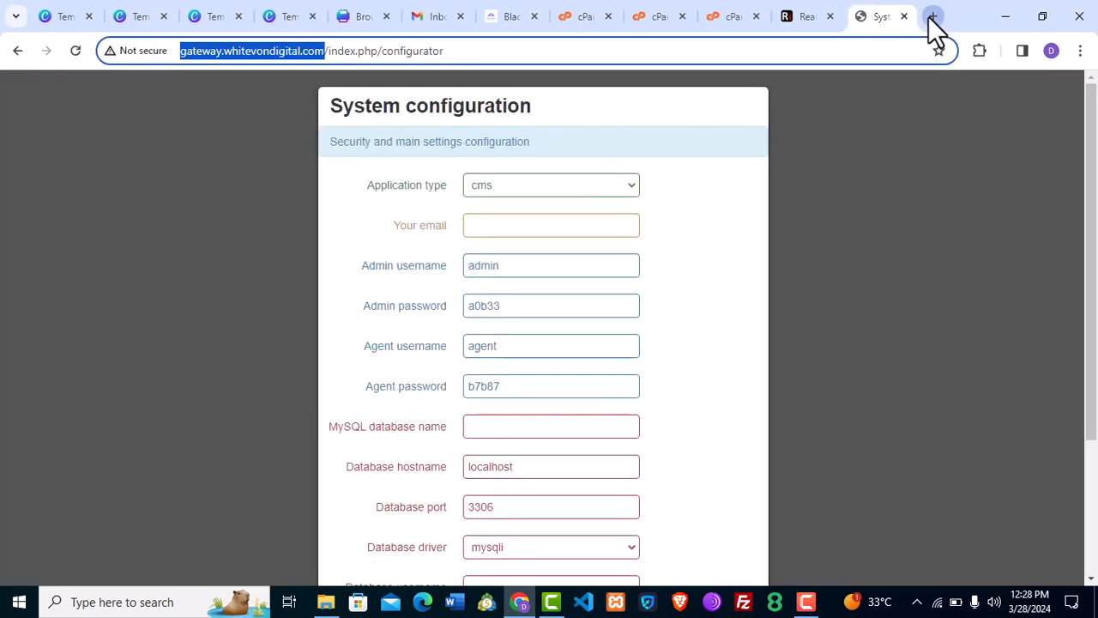
Load the gateway subdomain address to bring up the System configuration installer.
{"action": "left_click", "coordinate": [932, 17]}
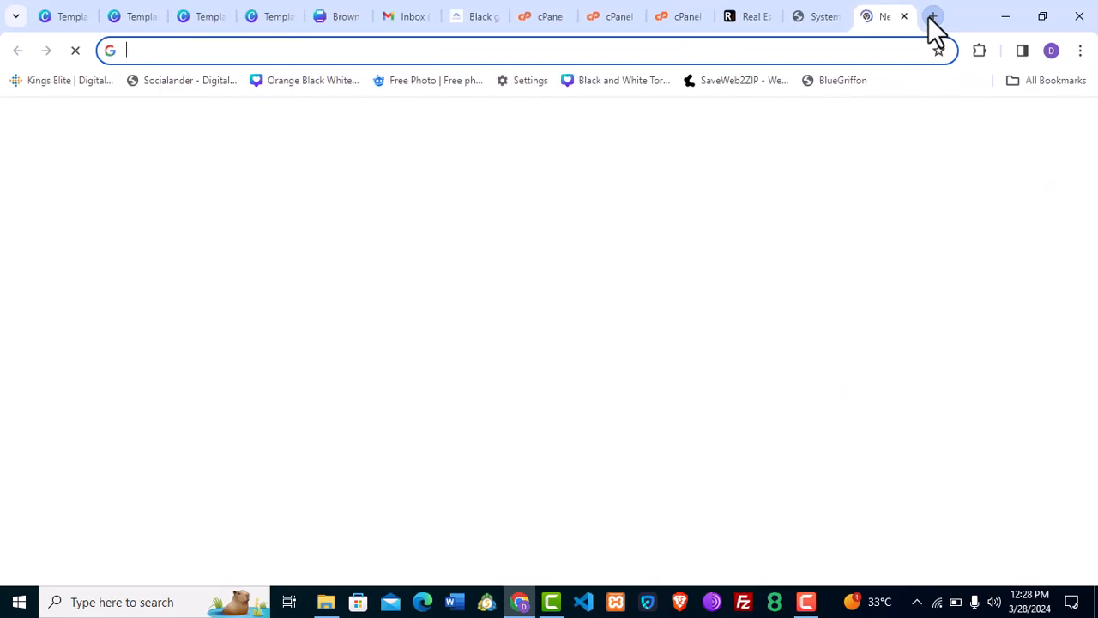
{"action": "type", "text": "http://gateway.whitevondigital.com/"}
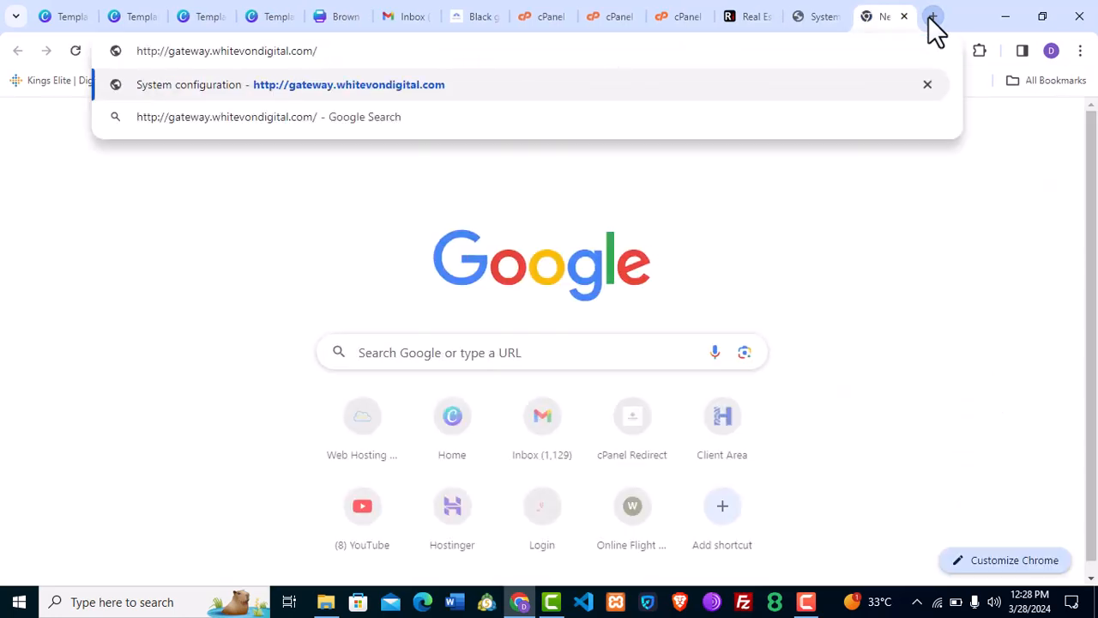
{"action": "key", "text": "Return"}
{"action": "key", "text": "ctrl+w"}
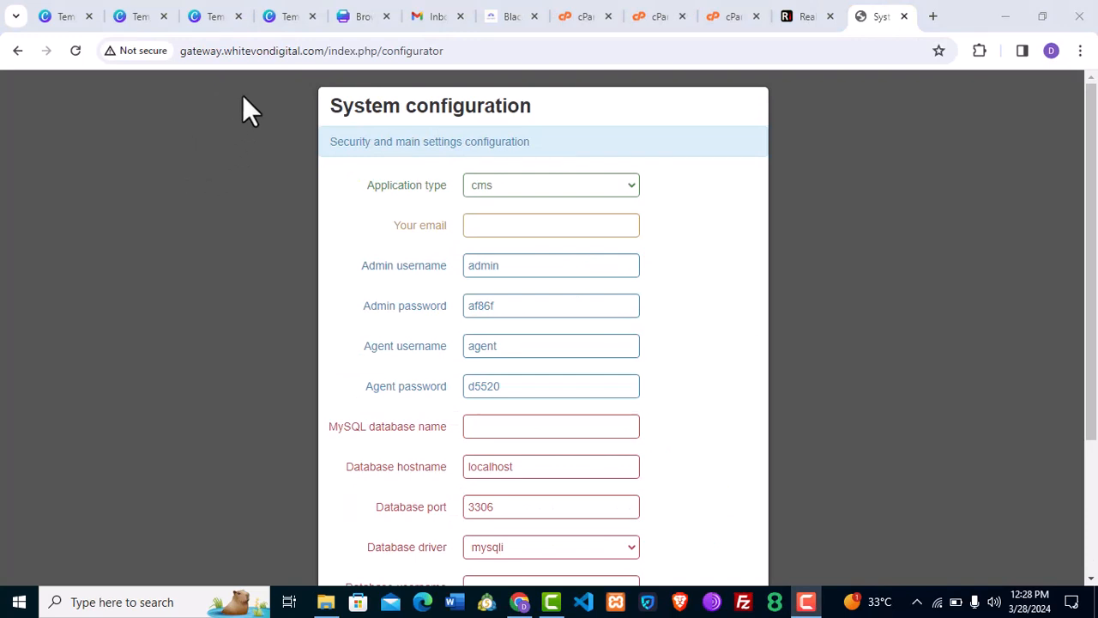
{"action": "left_click", "coordinate": [549, 191]}
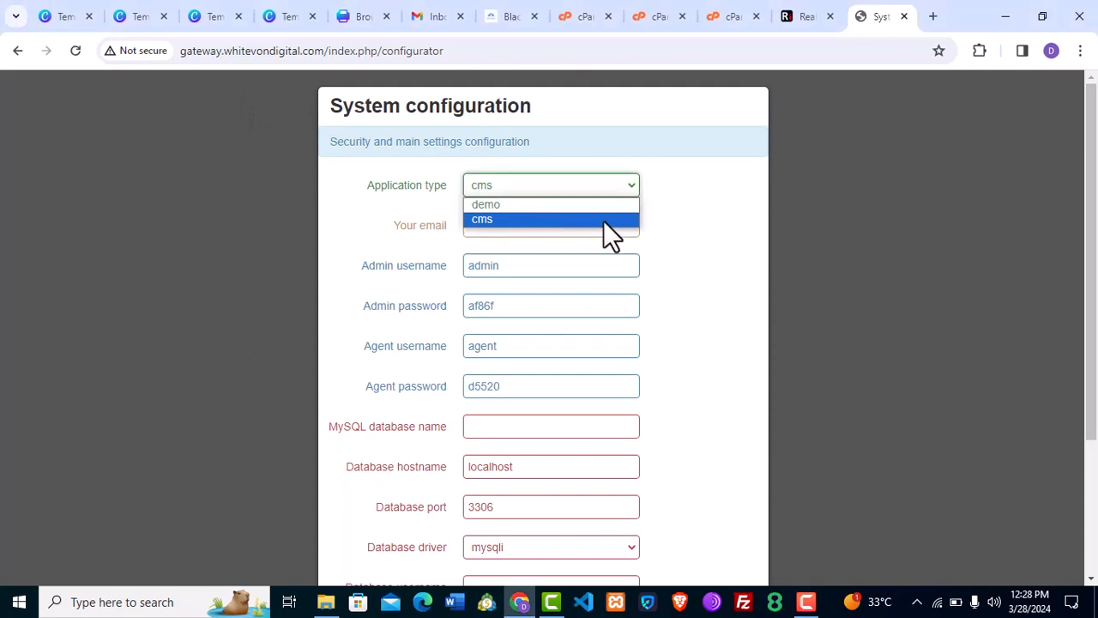
{"action": "left_click", "coordinate": [708, 218]}
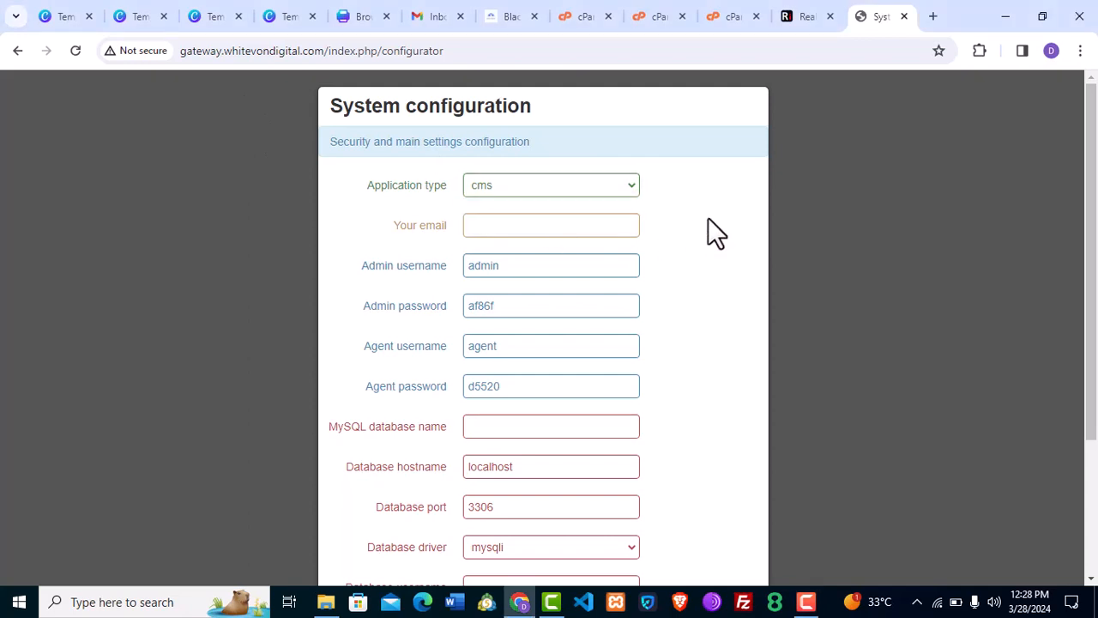
{"action": "left_click", "coordinate": [544, 228]}
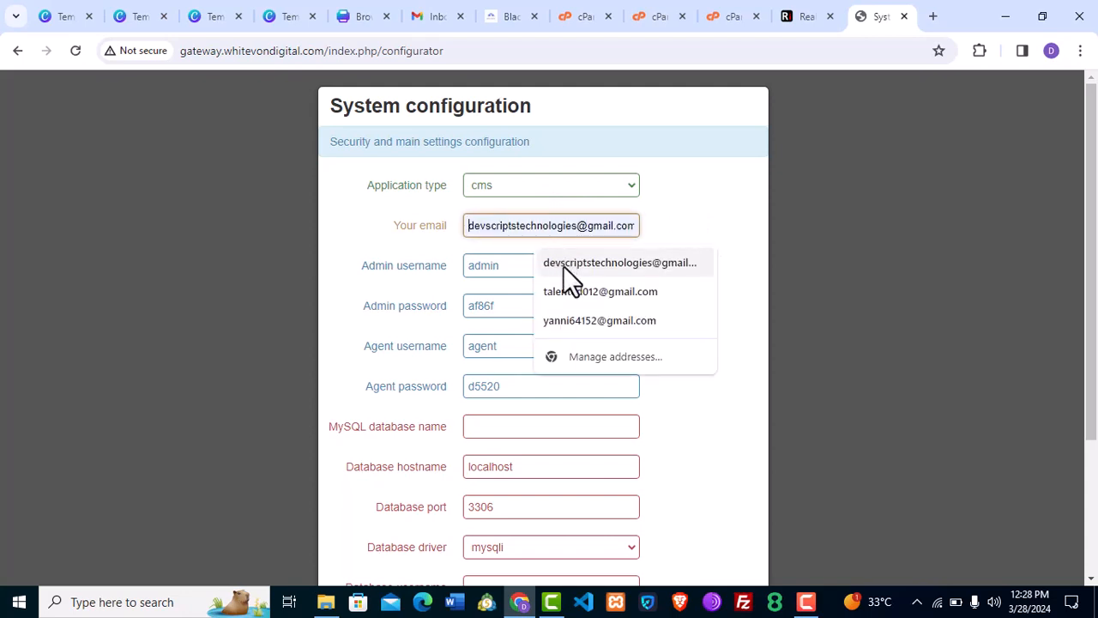
{"action": "left_click", "coordinate": [563, 266]}
{"action": "double_click", "coordinate": [582, 223]}
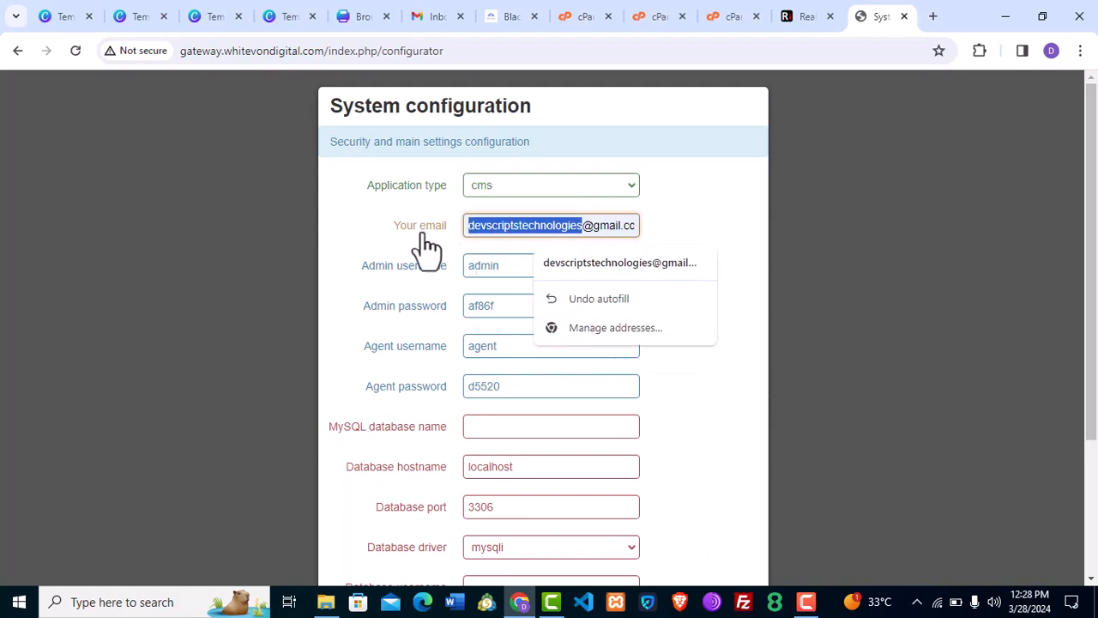
{"action": "type", "text": "a"}
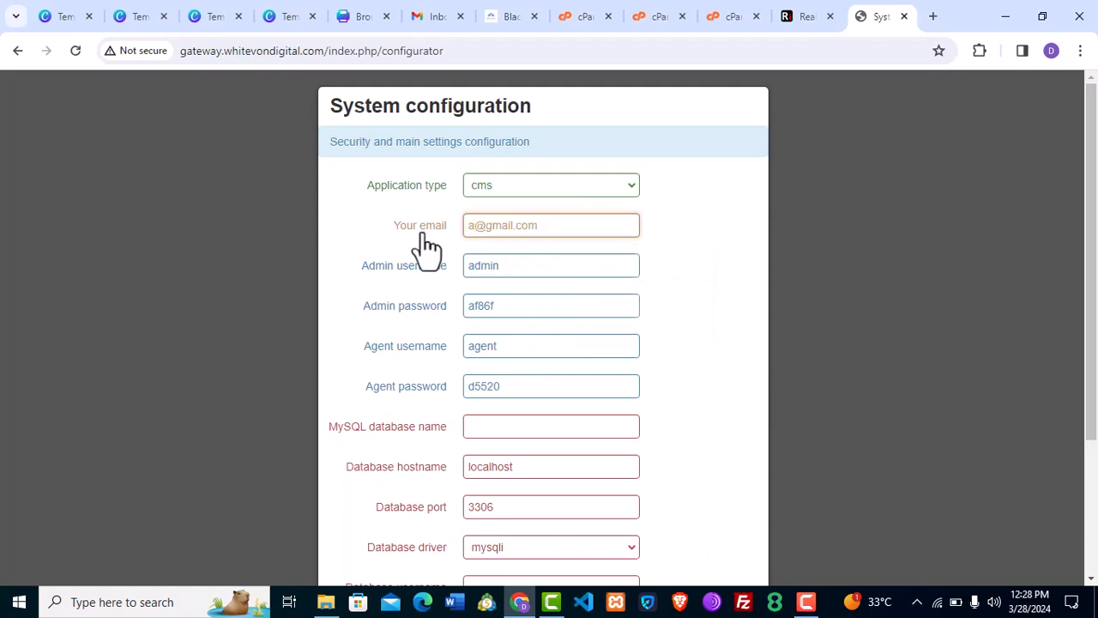
{"action": "type", "text": "dmin"}
{"action": "double_click", "coordinate": [537, 309]}
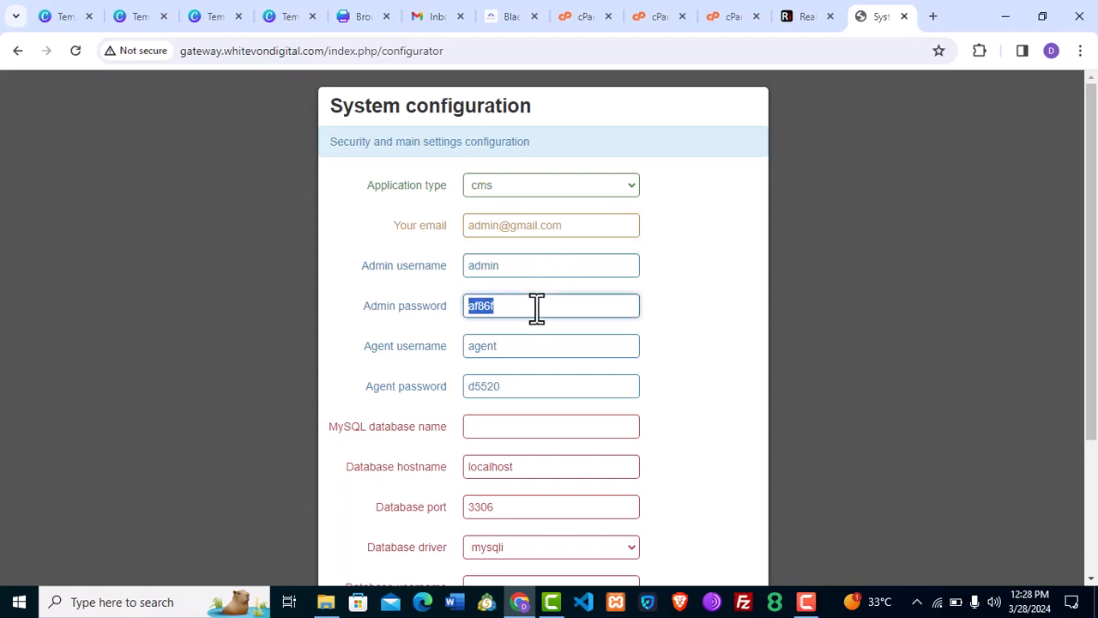
{"action": "type", "text": "123456"}
{"action": "double_click", "coordinate": [517, 390]}
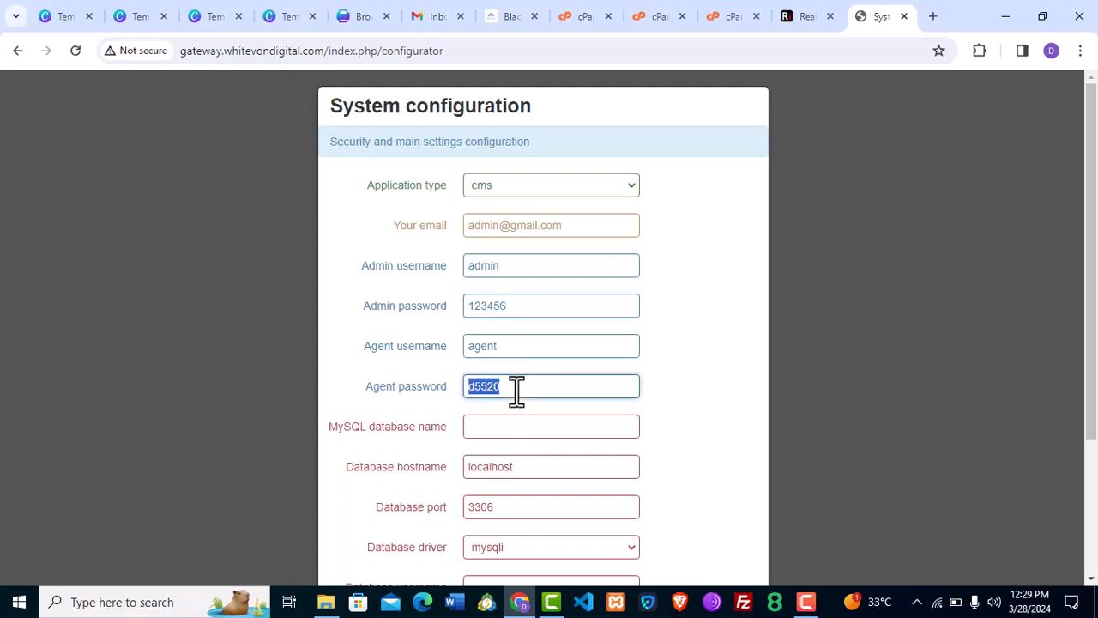
{"action": "type", "text": "123456"}
Fill in database name whitevon_gateway2 with its database username and password.
{"action": "left_click", "coordinate": [526, 426]}
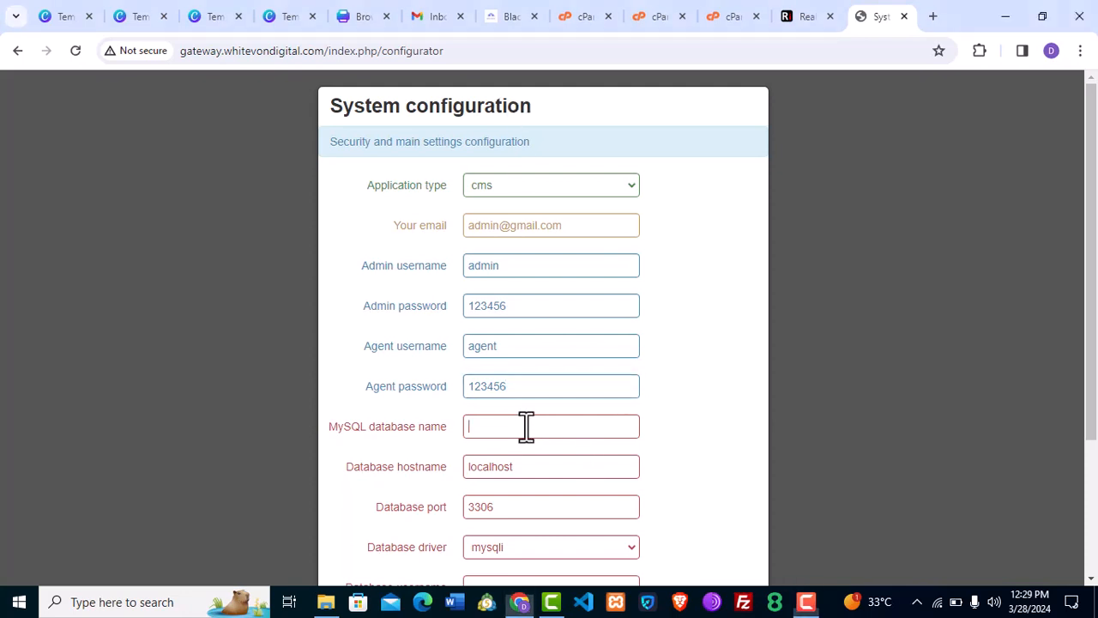
{"action": "type", "text": "whitevon_gateway2"}
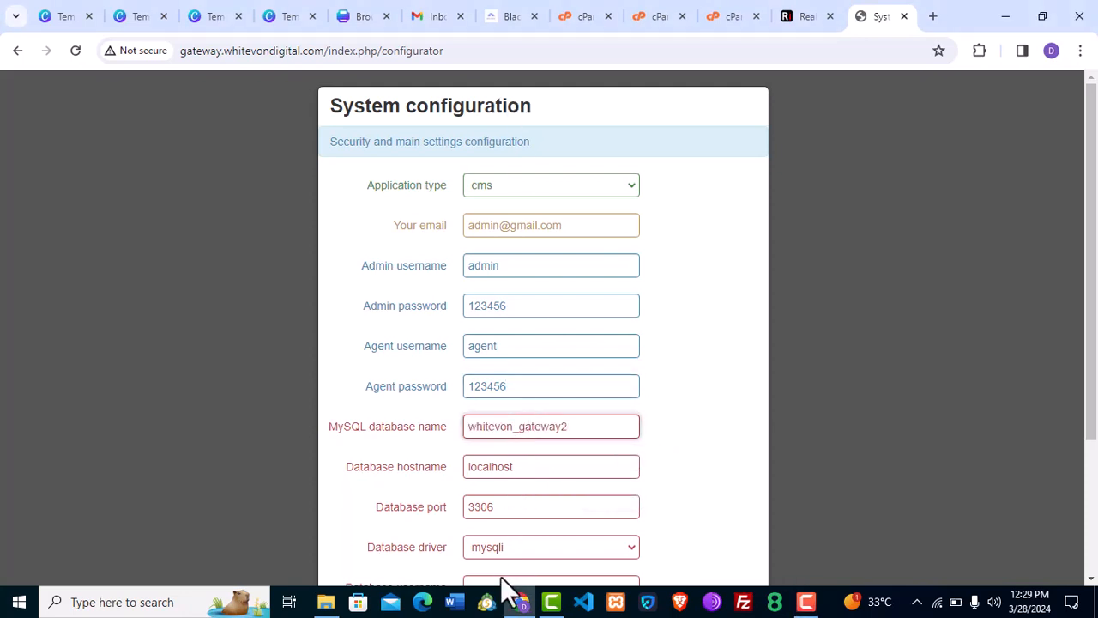
{"action": "scroll", "coordinate": [728, 406], "scroll_direction": "down", "scroll_amount": 1}
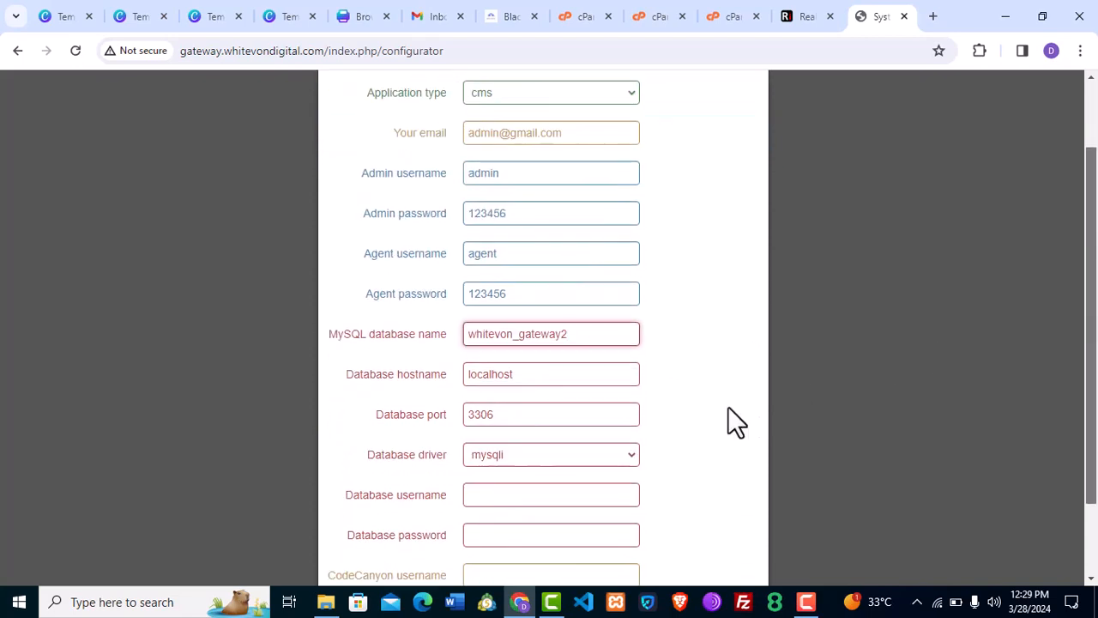
{"action": "left_click", "coordinate": [483, 496]}
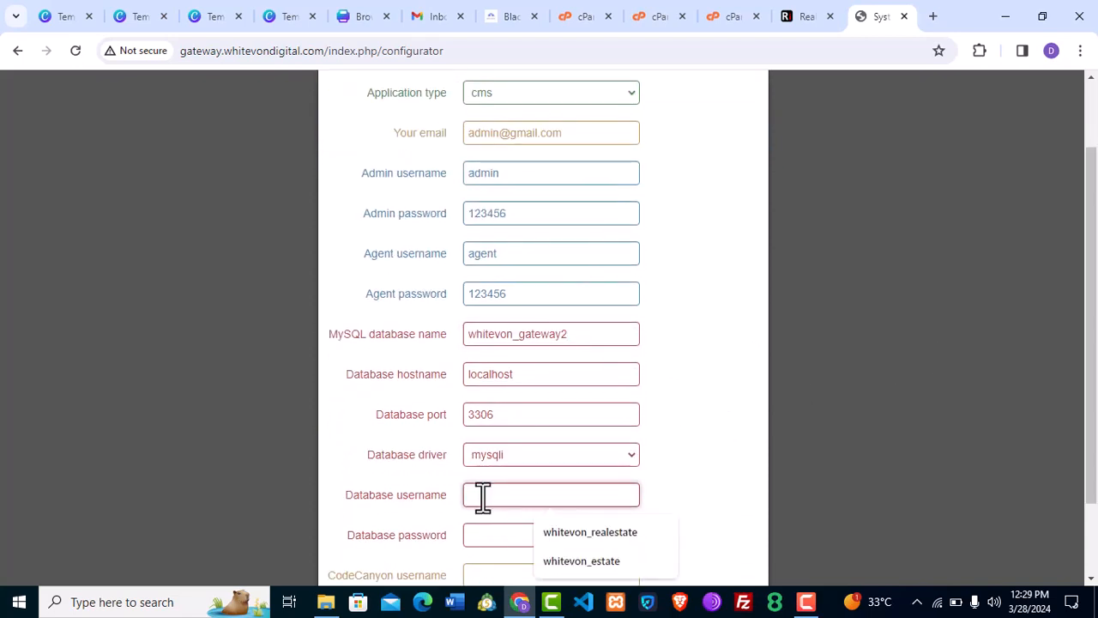
{"action": "key", "text": "ctrl+v"}
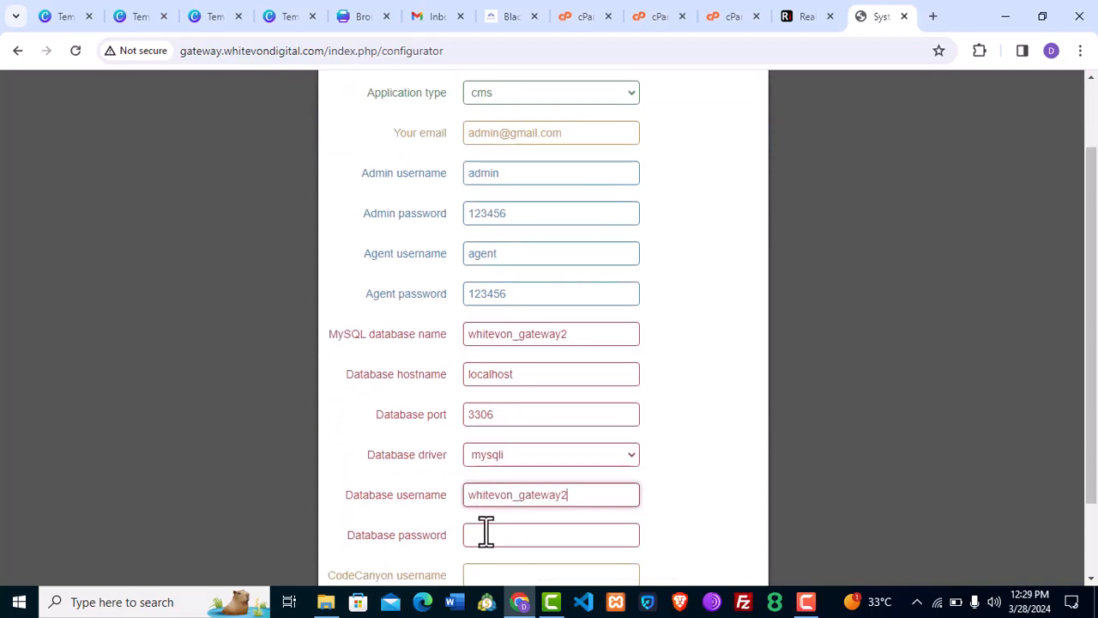
{"action": "left_click", "coordinate": [487, 533]}
{"action": "key", "text": "ctrl+v"}
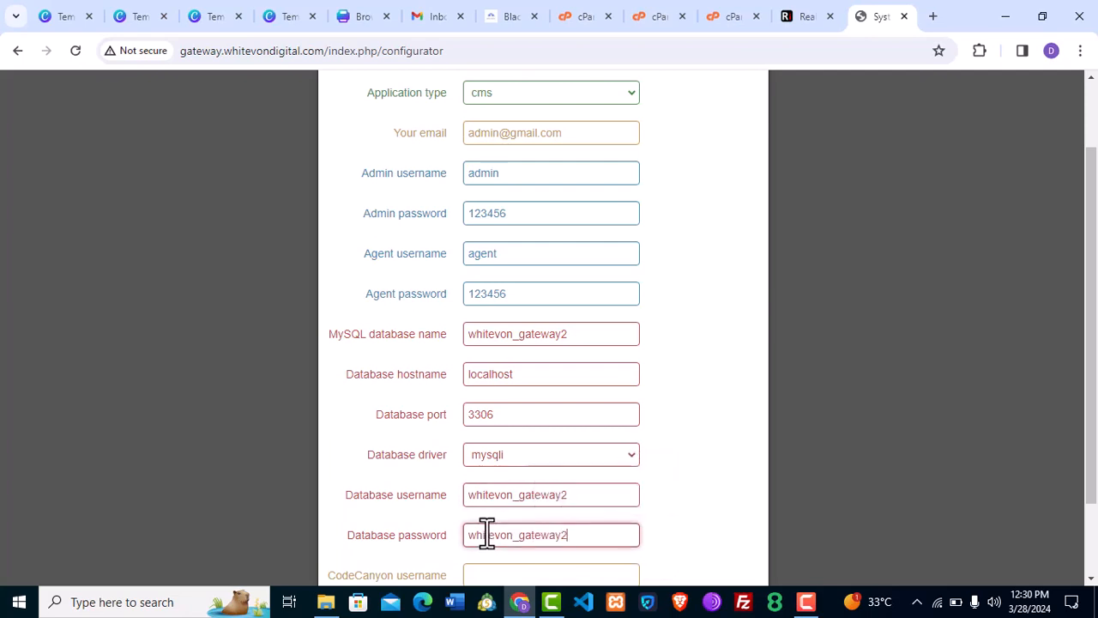
Fill in the saved CodeCanyon username and purchase code, then save the configuration.
{"action": "scroll", "coordinate": [368, 529], "scroll_direction": "down", "scroll_amount": 1}
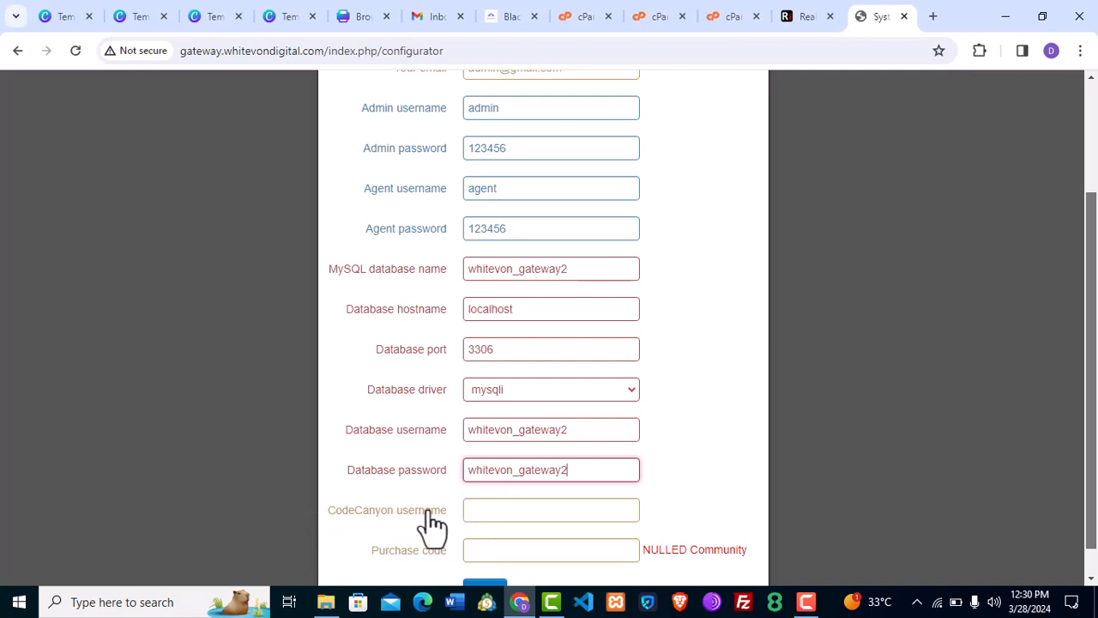
{"action": "left_click", "coordinate": [485, 510]}
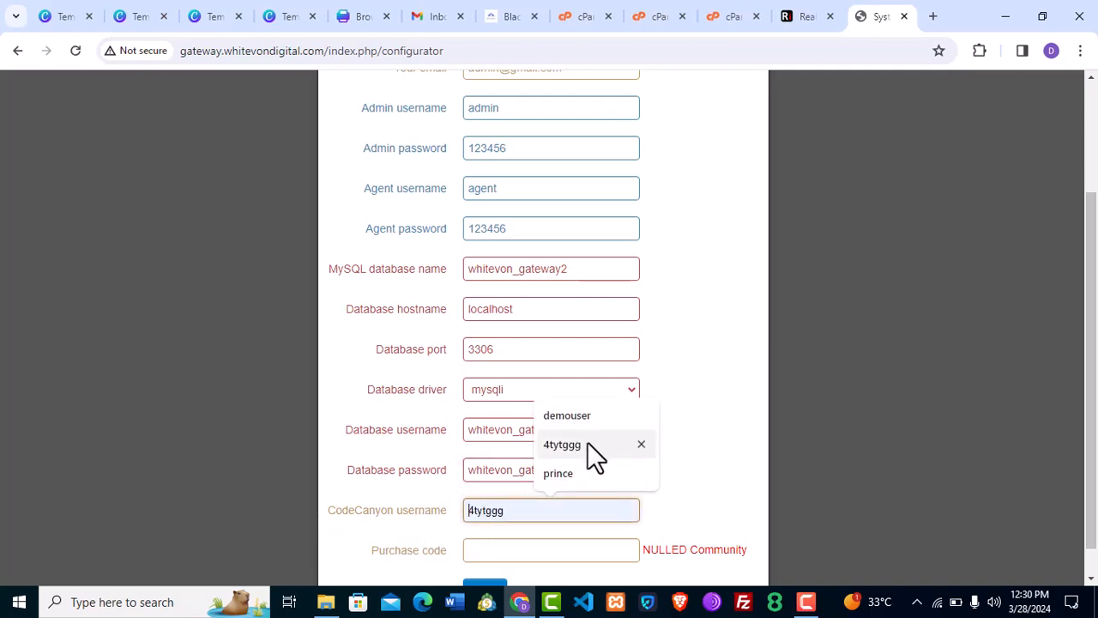
{"action": "left_click", "coordinate": [585, 417]}
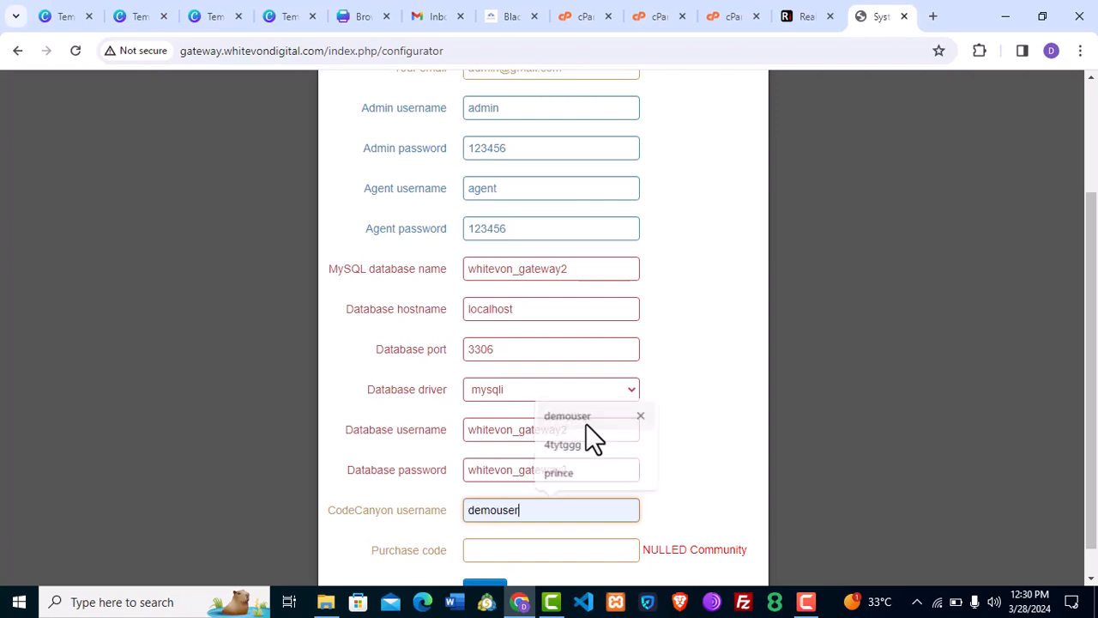
{"action": "left_click", "coordinate": [529, 550]}
{"action": "left_click", "coordinate": [600, 464]}
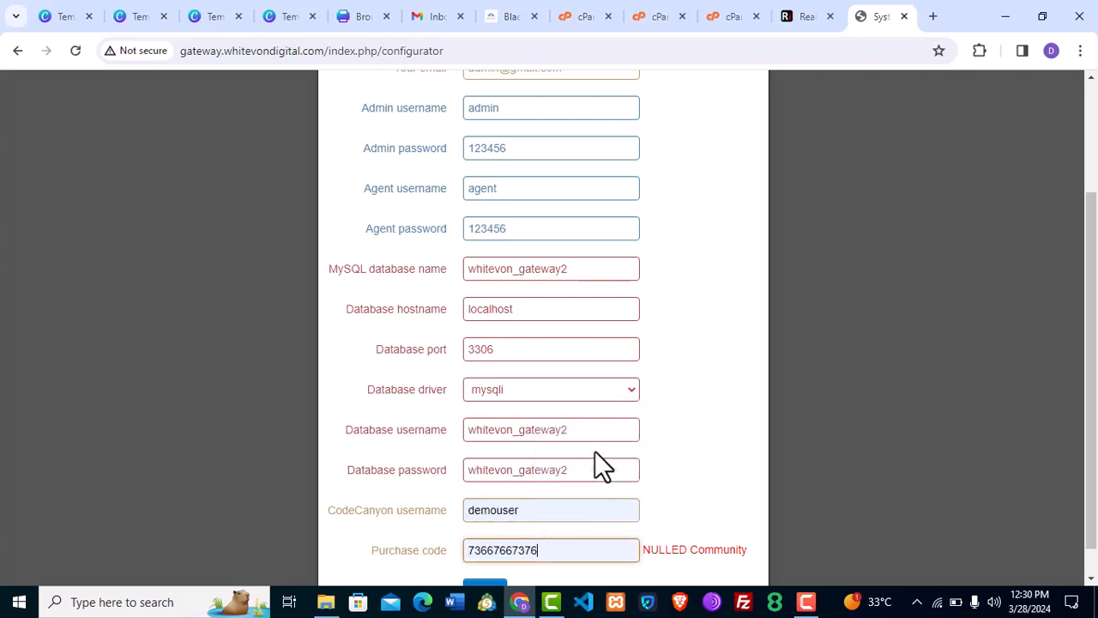
{"action": "scroll", "coordinate": [1090, 363], "scroll_direction": "down", "scroll_amount": 1}
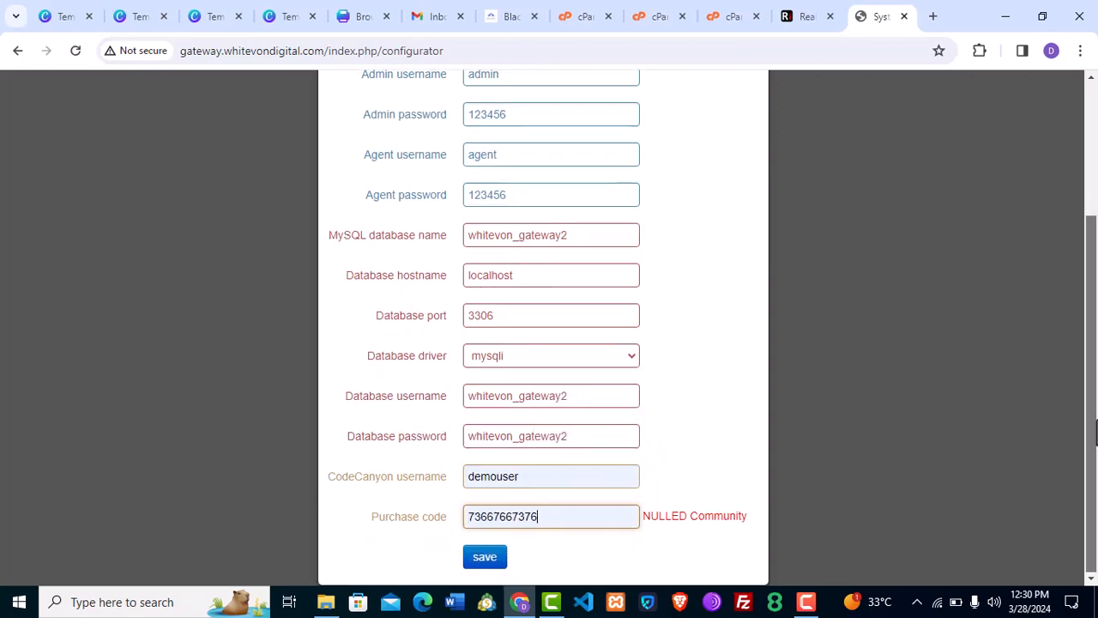
{"action": "left_click", "coordinate": [485, 557]}
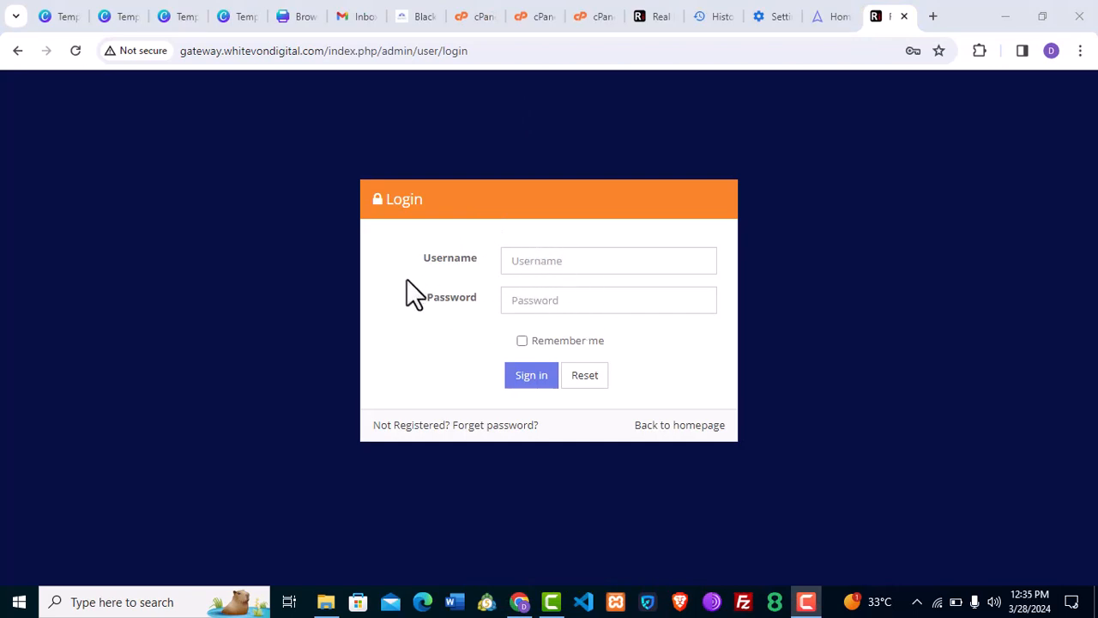
Sign in as admin, review the dashboard, and expand the Settings menu.
{"action": "left_click_drag", "start_coordinate": [194, 51], "coordinate": [494, 68]}
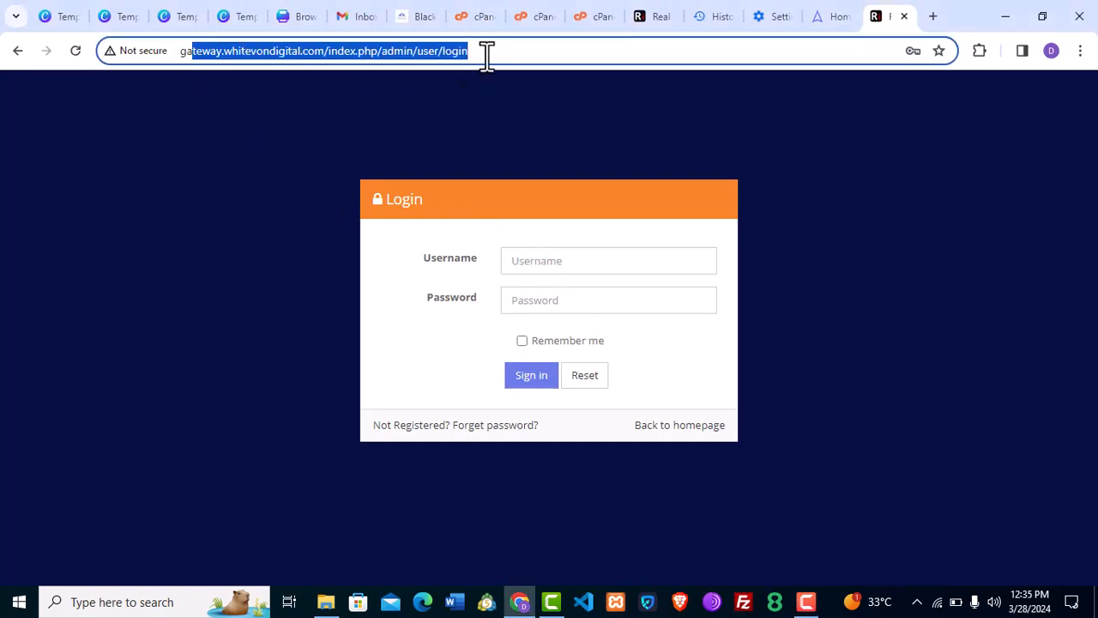
{"action": "left_click", "coordinate": [486, 49]}
{"action": "left_click_drag", "start_coordinate": [485, 49], "coordinate": [155, 97]}
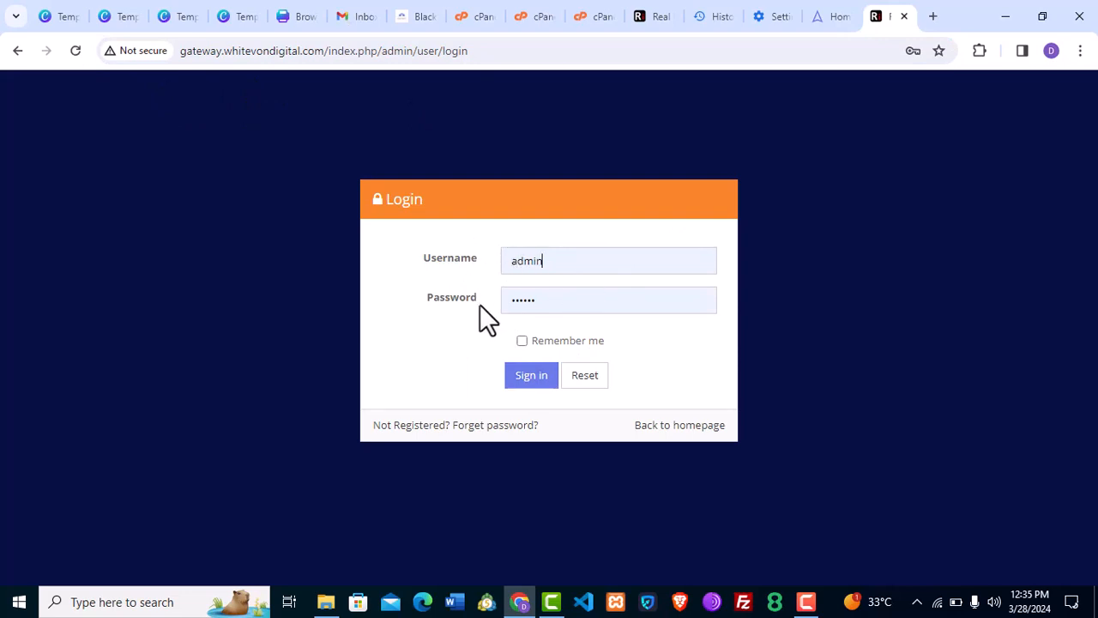
{"action": "left_click", "coordinate": [529, 382]}
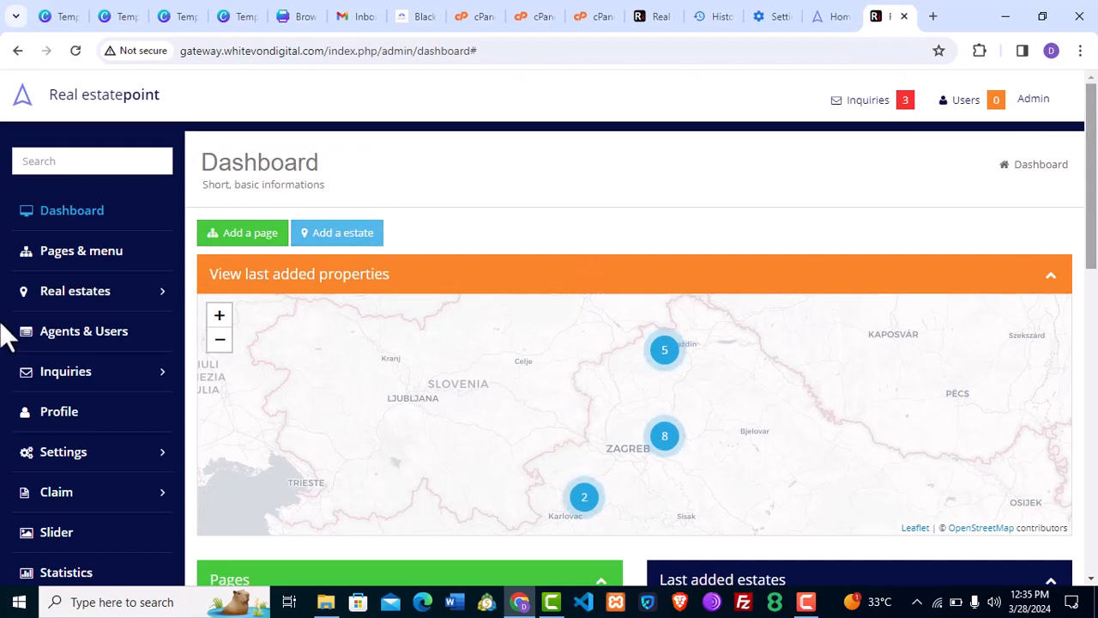
{"action": "scroll", "coordinate": [7, 334], "scroll_direction": "down", "scroll_amount": 4}
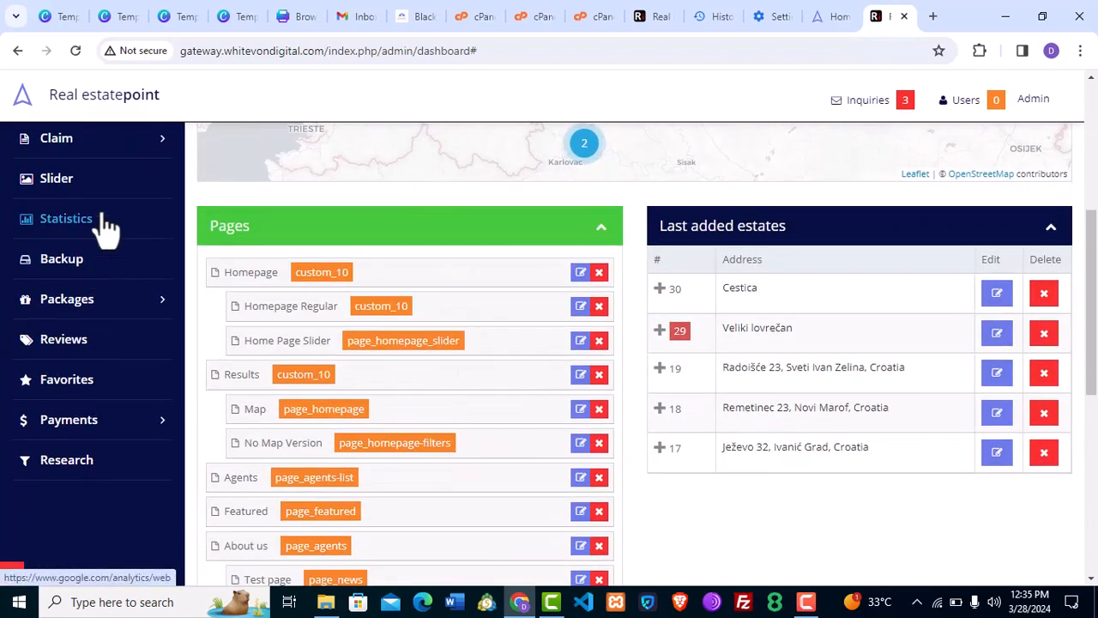
{"action": "scroll", "coordinate": [209, 325], "scroll_direction": "up", "scroll_amount": 1}
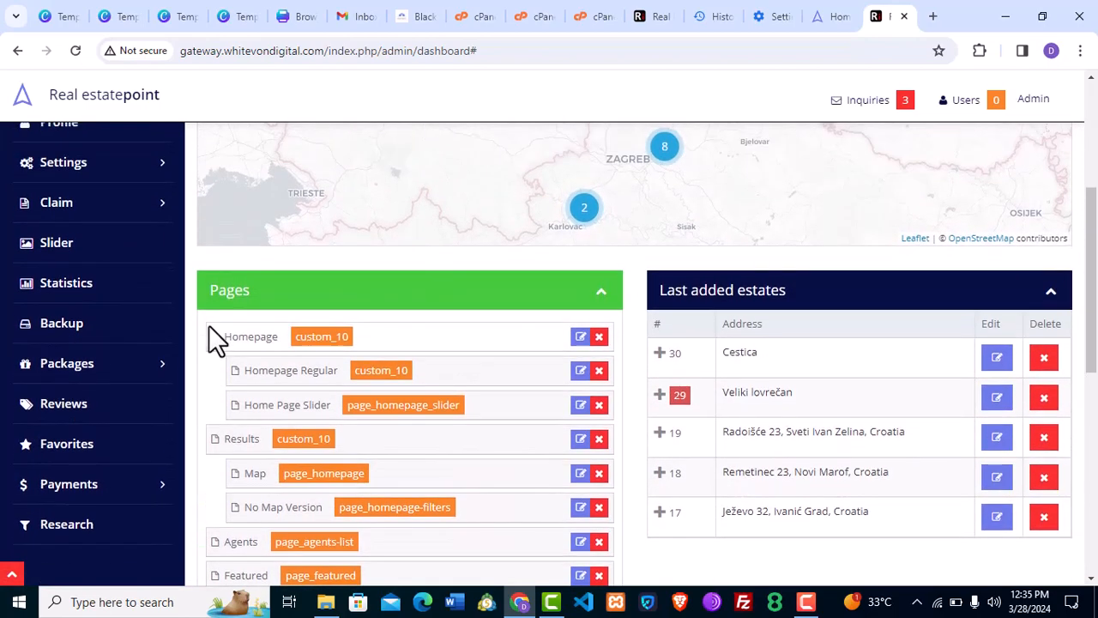
{"action": "left_click", "coordinate": [133, 171]}
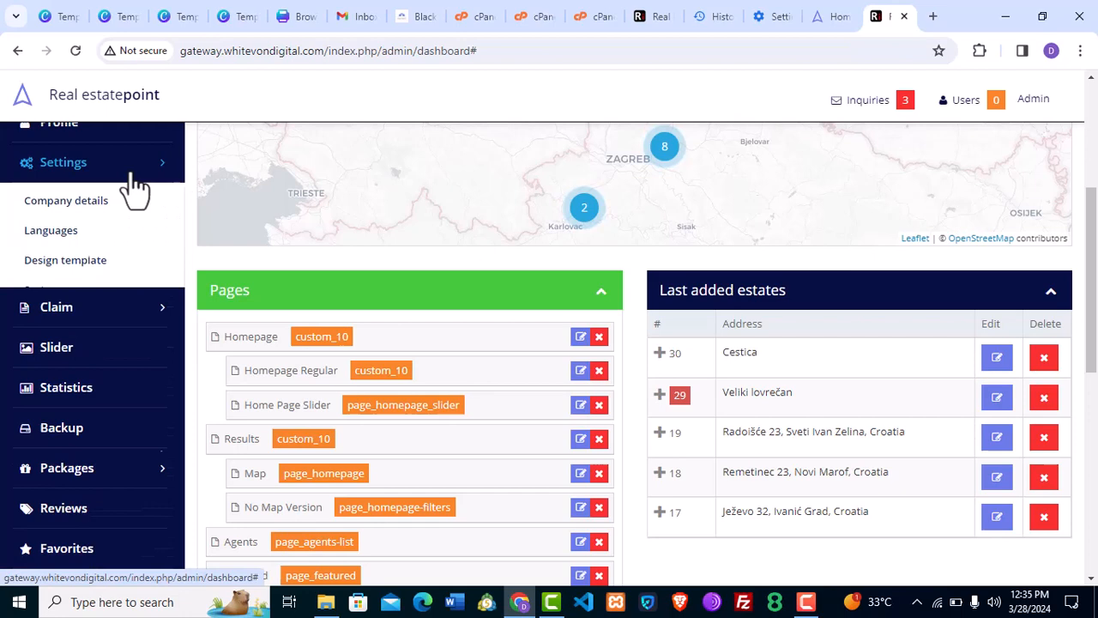
Change Website Title to 'Gateway Estate' and the footer to 'Gateway agency from Croatia', then save.
{"action": "left_click", "coordinate": [84, 206]}
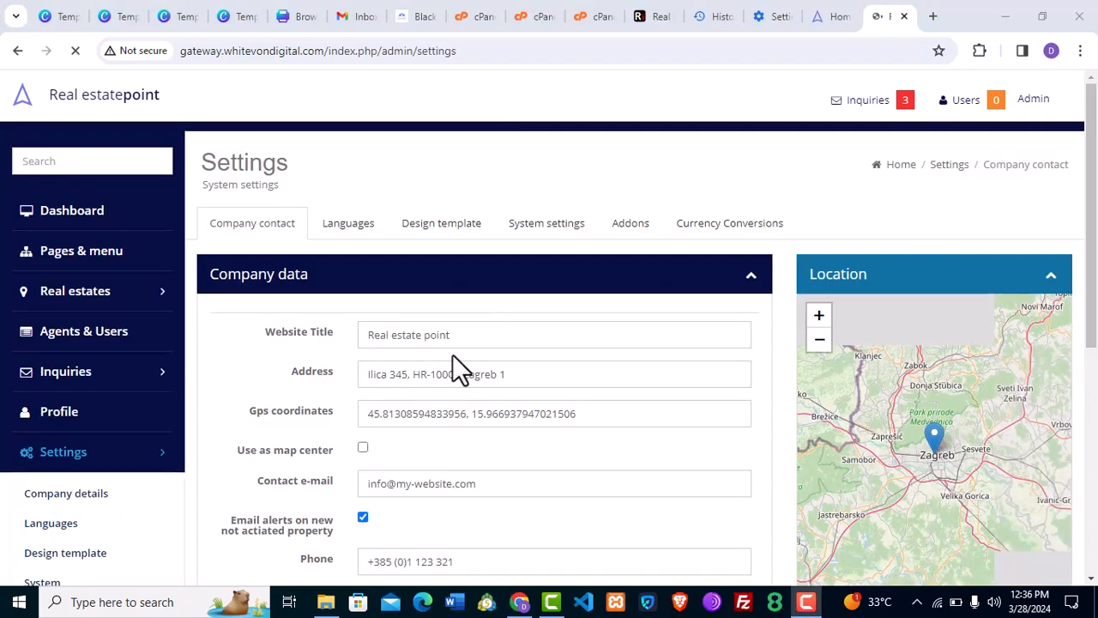
{"action": "left_click_drag", "start_coordinate": [499, 341], "coordinate": [365, 331]}
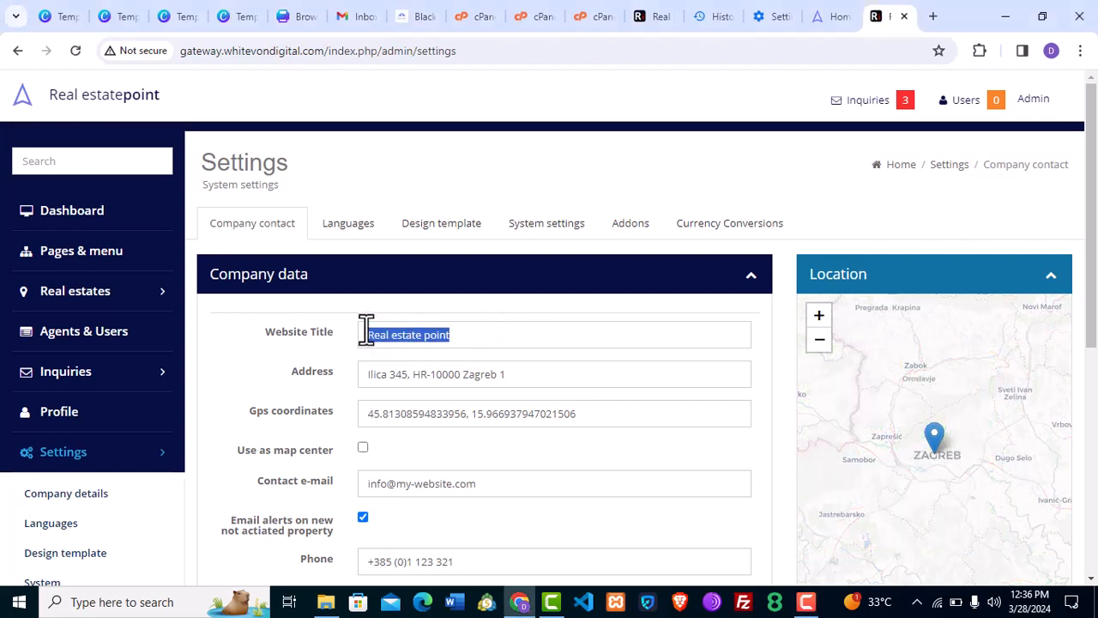
{"action": "key", "text": "BackSpace"}
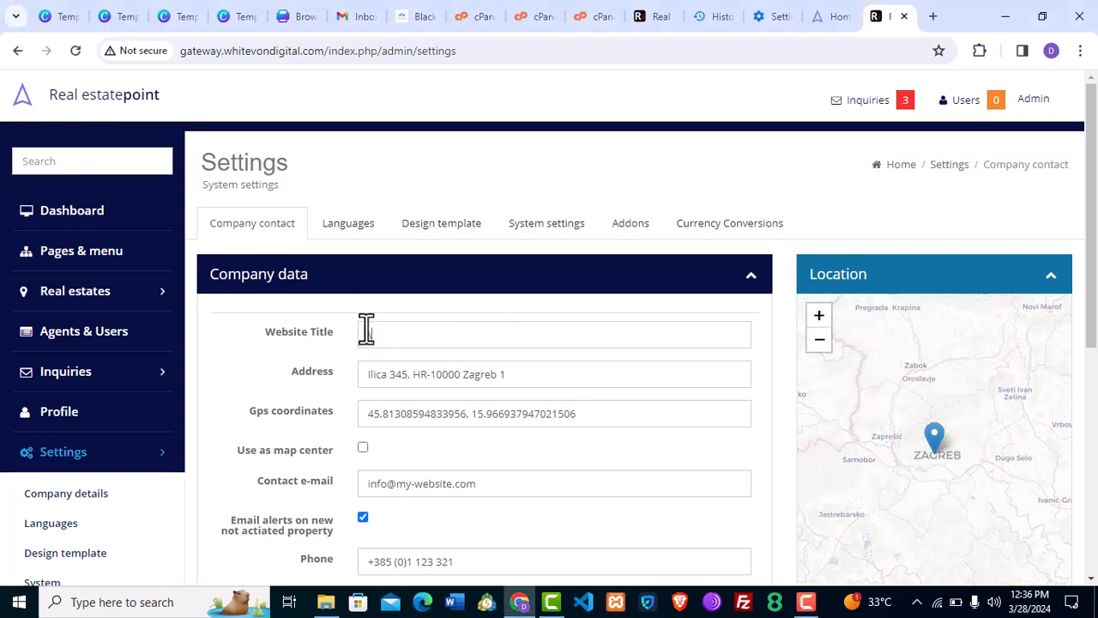
{"action": "type", "text": "Gateway Estate"}
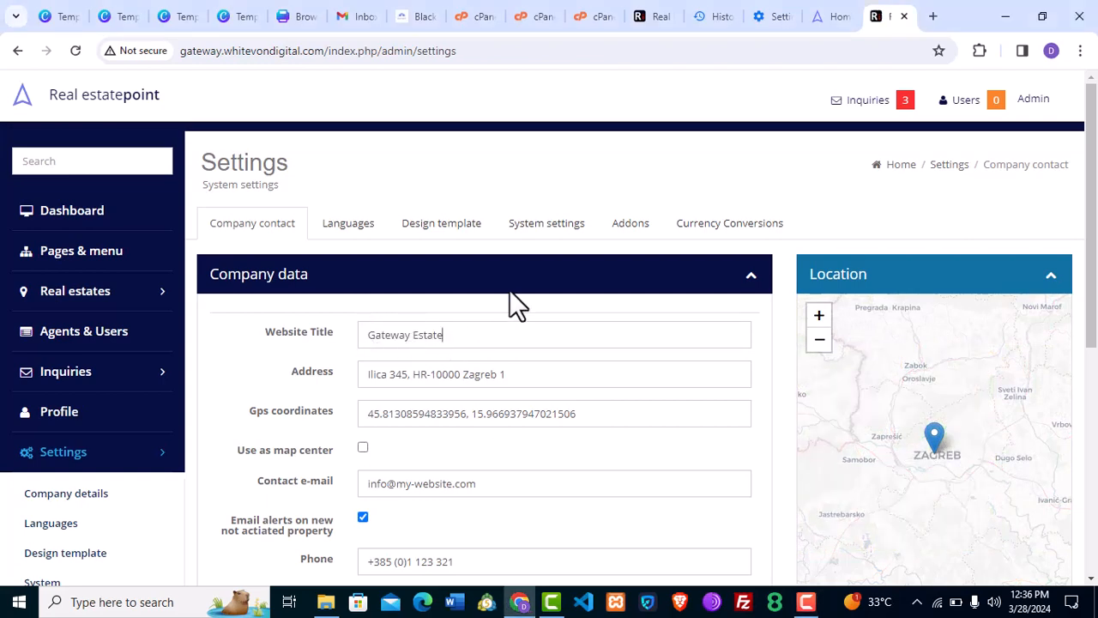
{"action": "left_click_drag", "start_coordinate": [1096, 287], "coordinate": [1097, 383]}
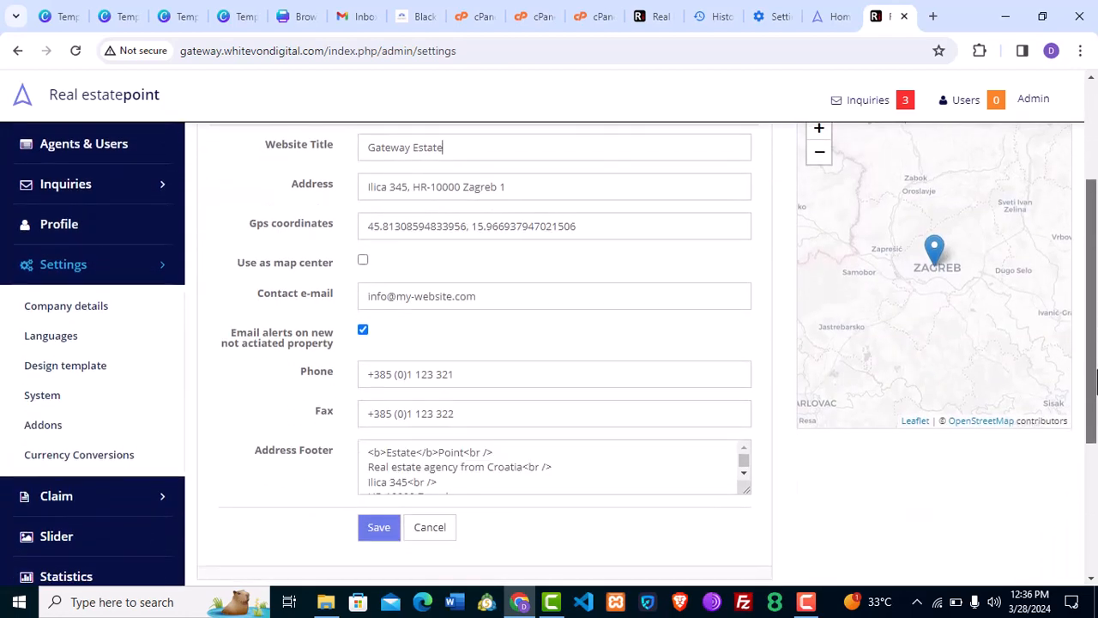
{"action": "left_click", "coordinate": [462, 466]}
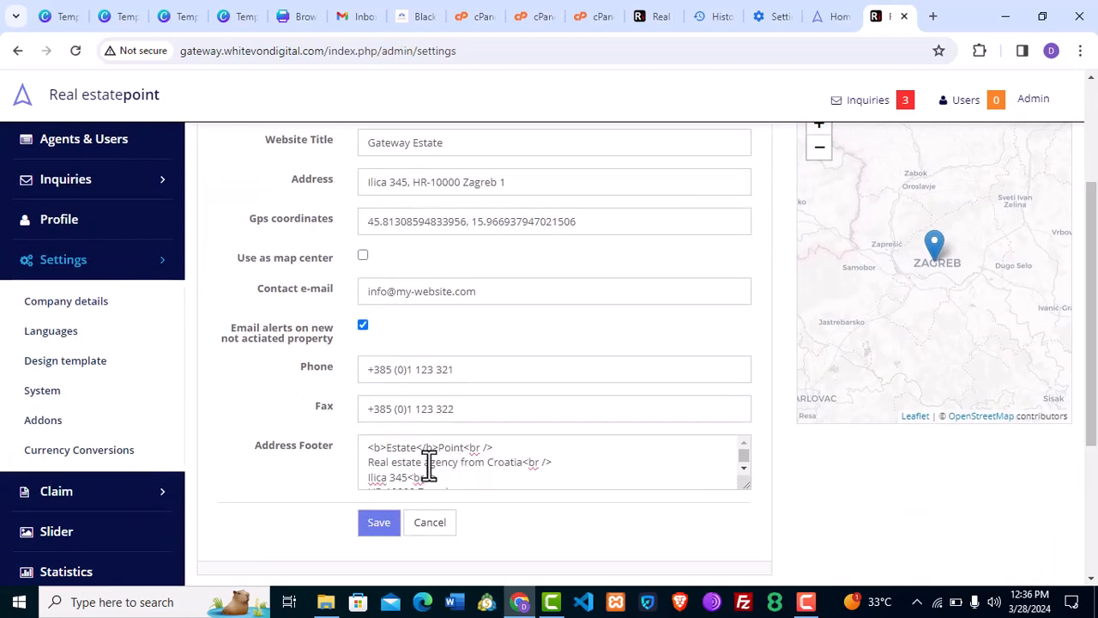
{"action": "left_click_drag", "start_coordinate": [423, 464], "coordinate": [372, 468]}
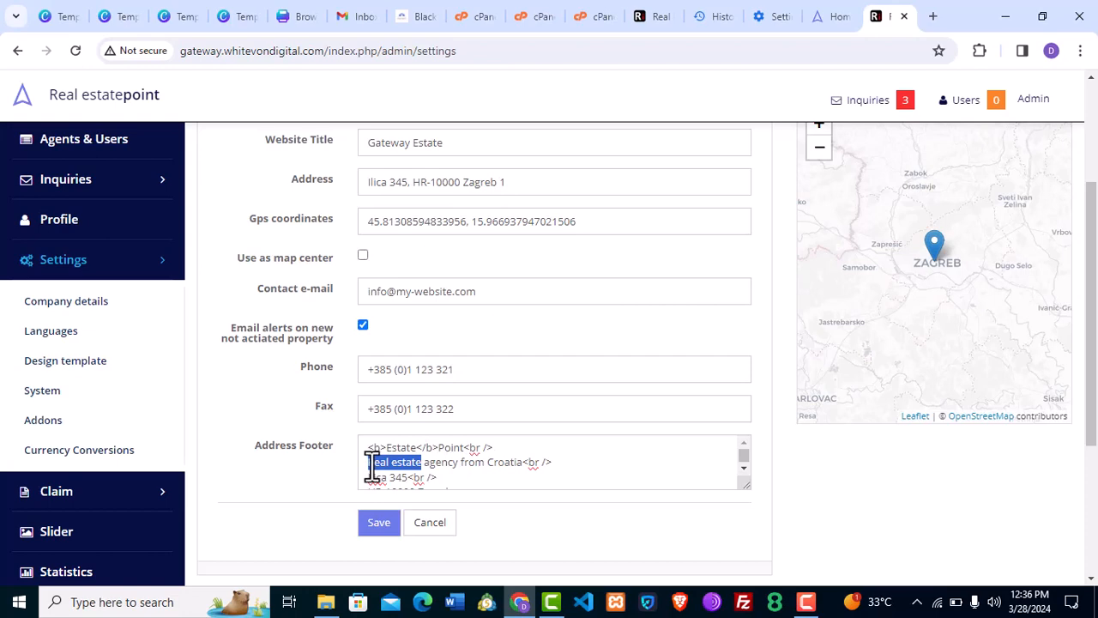
{"action": "type", "text": "Gateway"}
{"action": "left_click", "coordinate": [380, 523]}
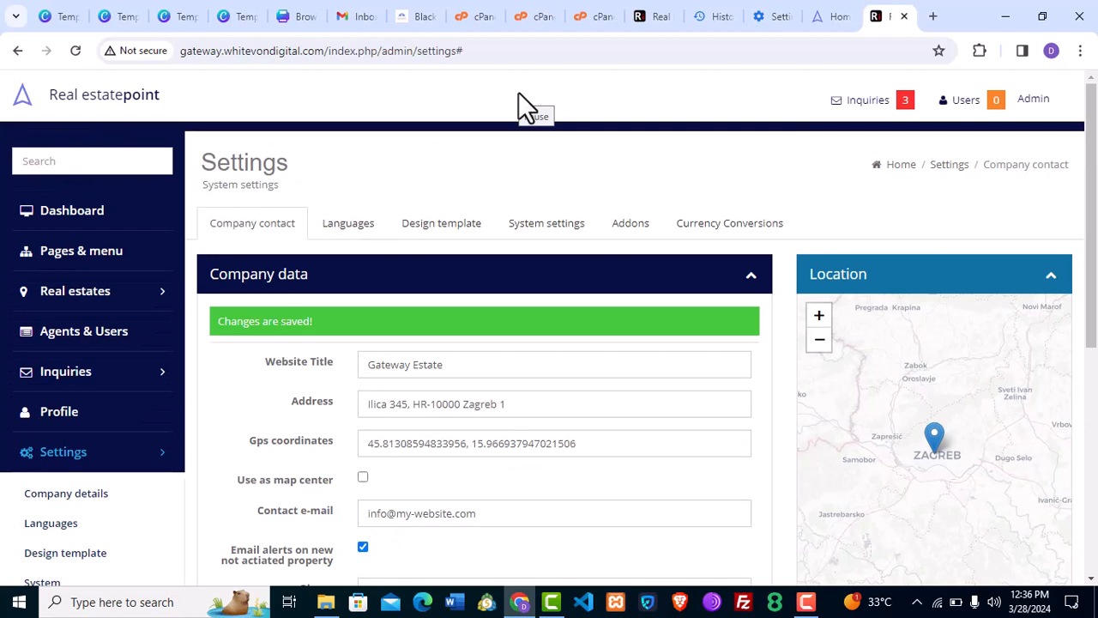
In System settings' Design template tab, upload the logo, favicon and watermark images and save.
{"action": "left_click", "coordinate": [546, 225]}
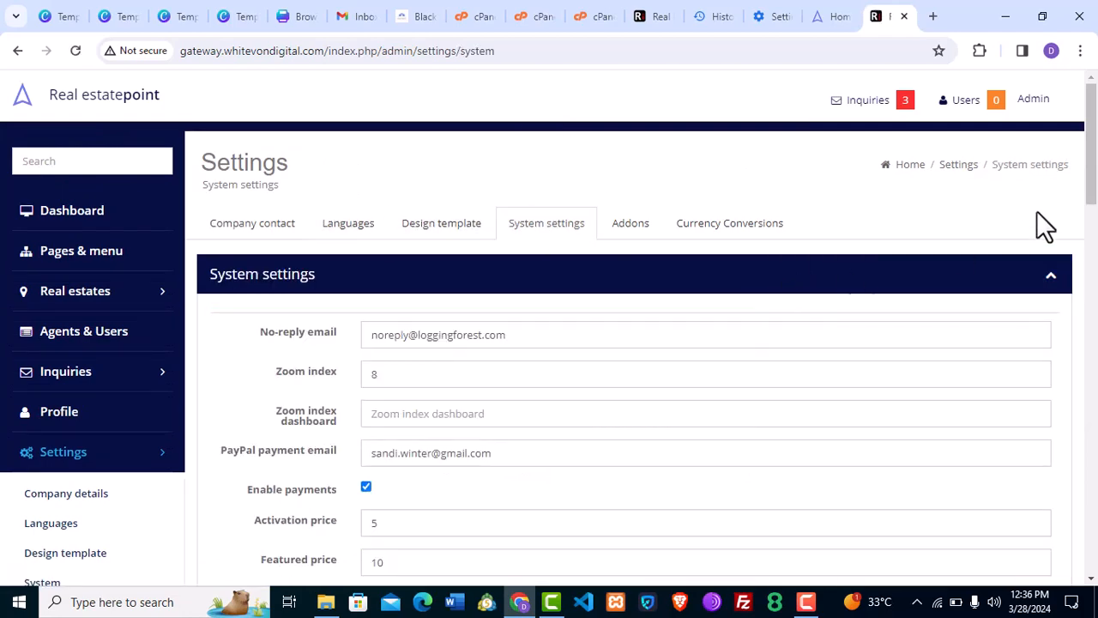
{"action": "mouse_move", "coordinate": [1096, 148]}
{"action": "left_mouse_down"}
{"action": "mouse_move", "coordinate": [1096, 511]}
{"action": "mouse_move", "coordinate": [1095, 141]}
{"action": "left_mouse_up"}
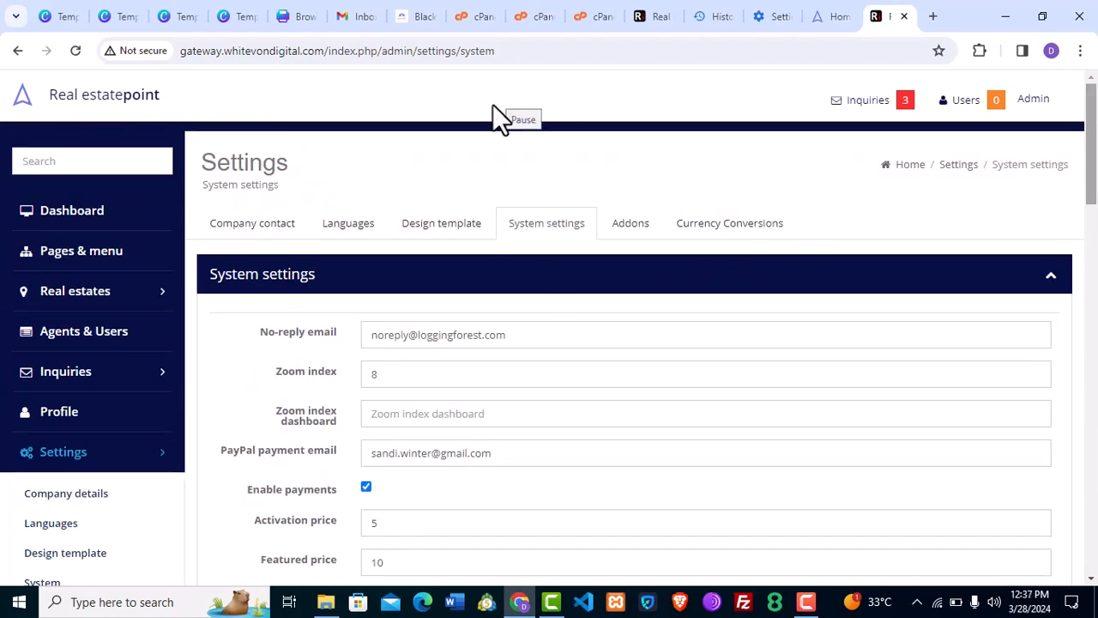
{"action": "left_click", "coordinate": [459, 240]}
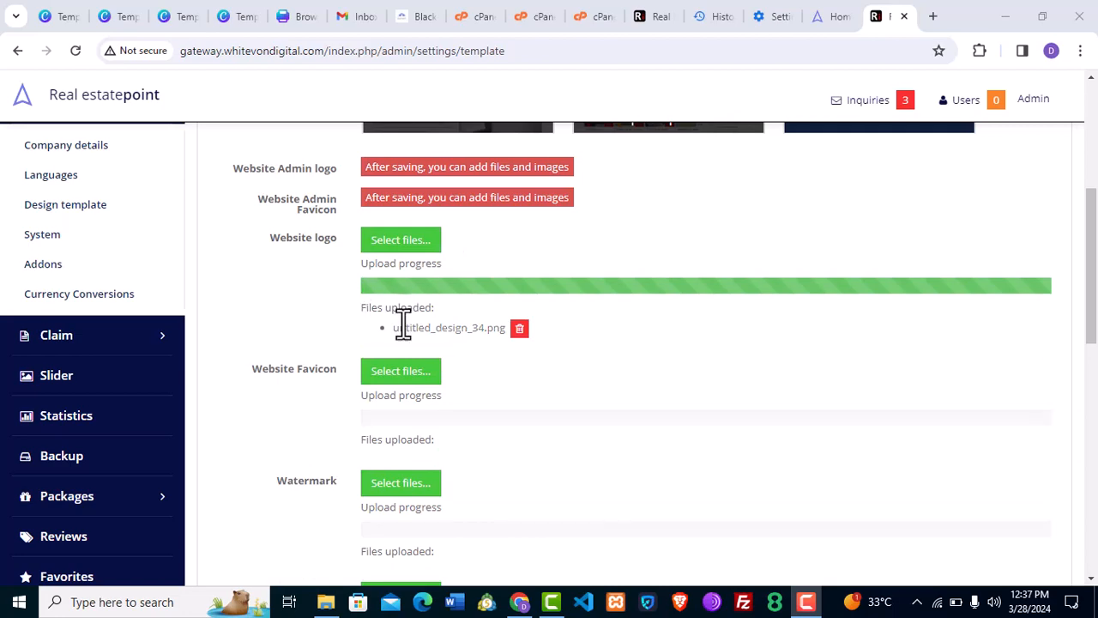
{"action": "left_click", "coordinate": [400, 370]}
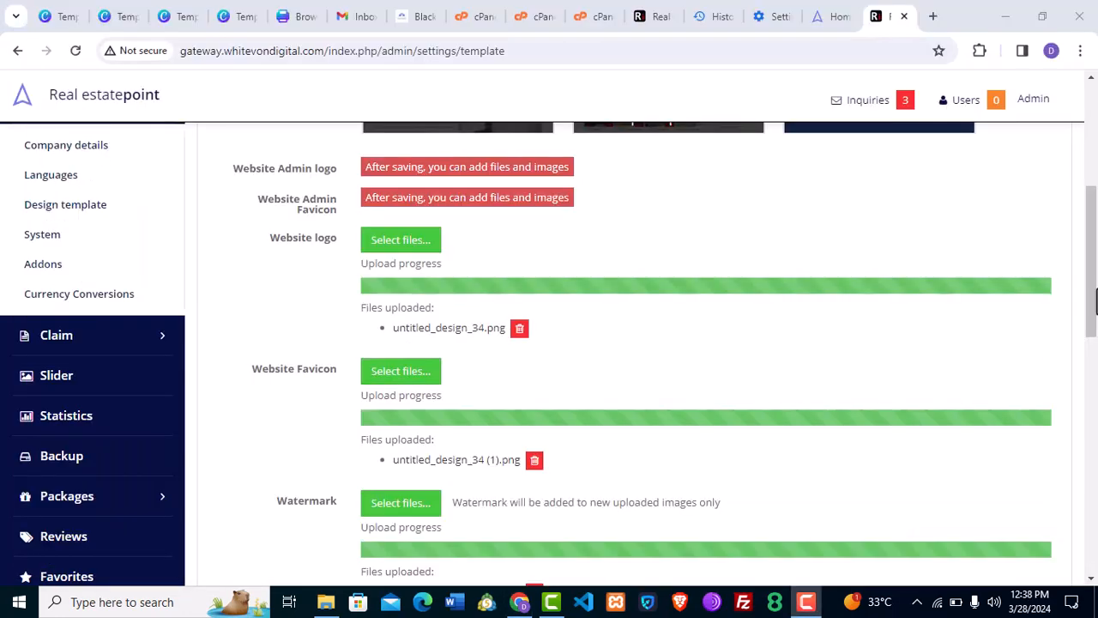
{"action": "scroll", "coordinate": [1091, 330], "scroll_direction": "down", "scroll_amount": 2}
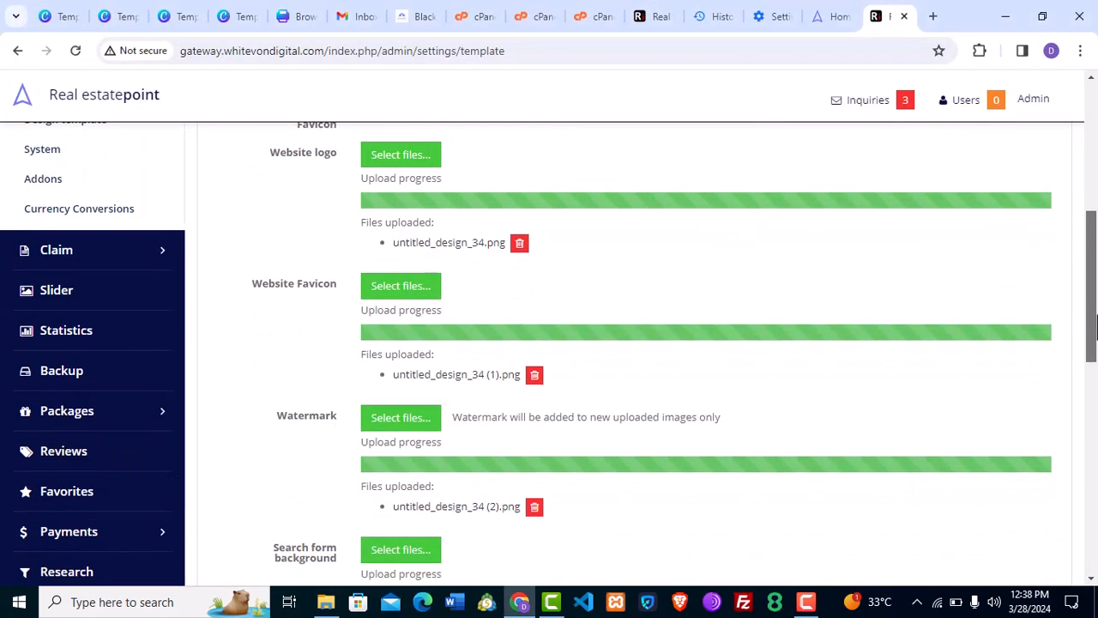
{"action": "left_click_drag", "start_coordinate": [1092, 330], "coordinate": [1092, 534]}
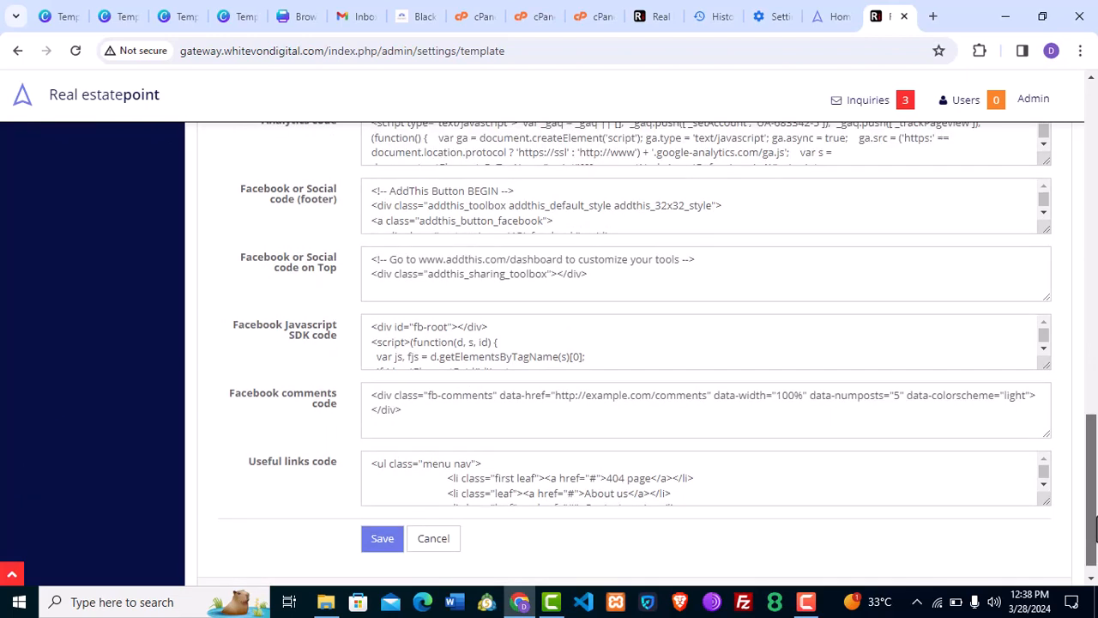
{"action": "left_click", "coordinate": [382, 542]}
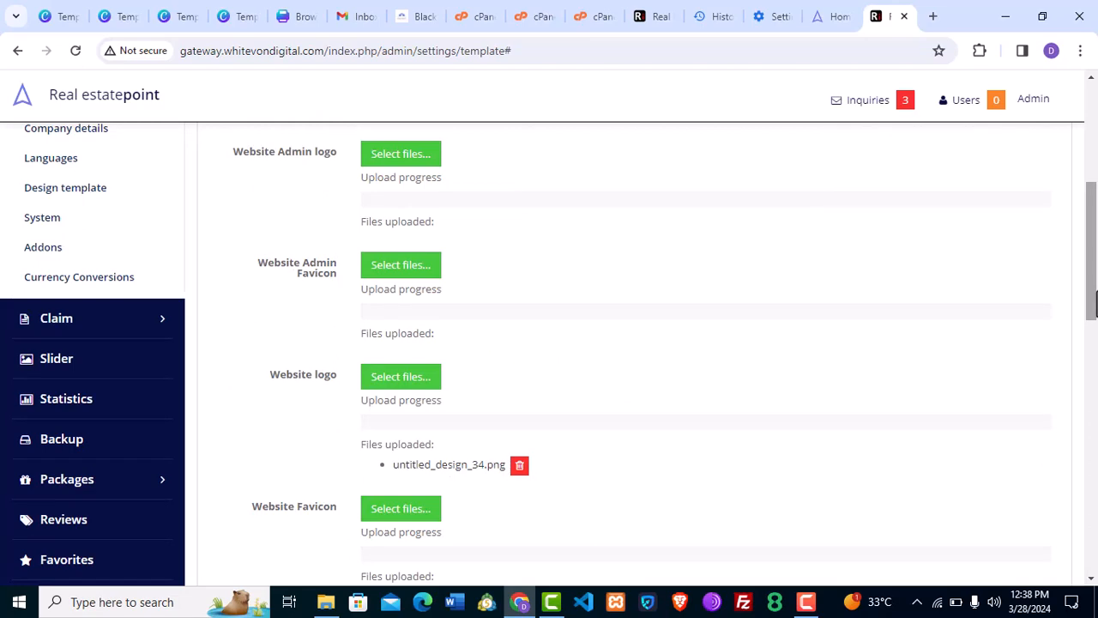
{"action": "key", "text": "ctrl+h"}
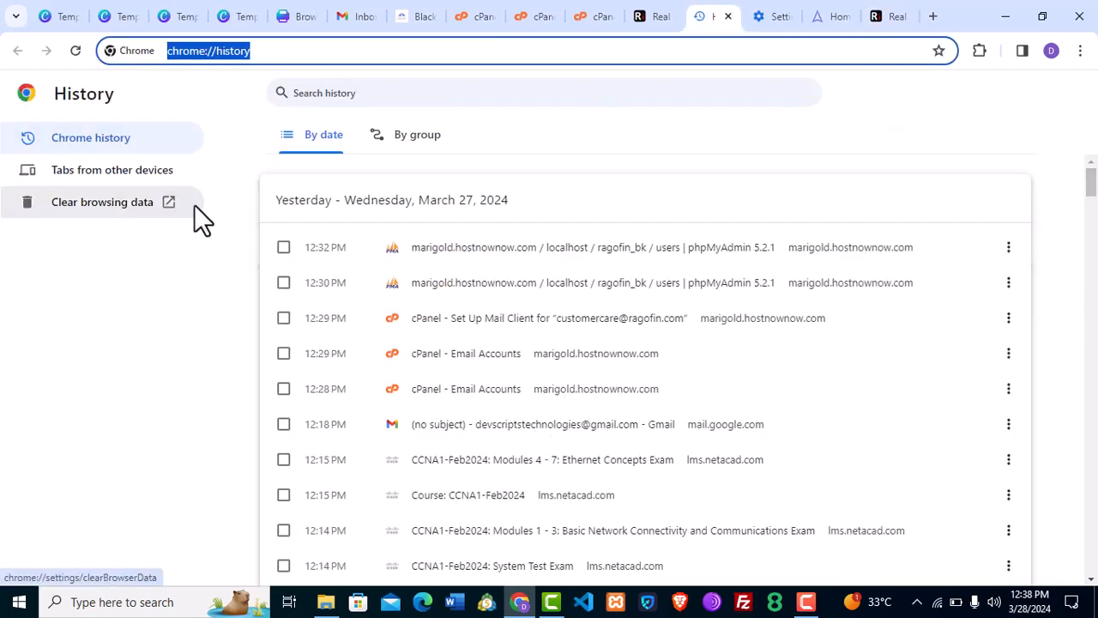
Clear Chrome's browsing history and cached images and files from the last 24 hours.
{"action": "left_click", "coordinate": [129, 206]}
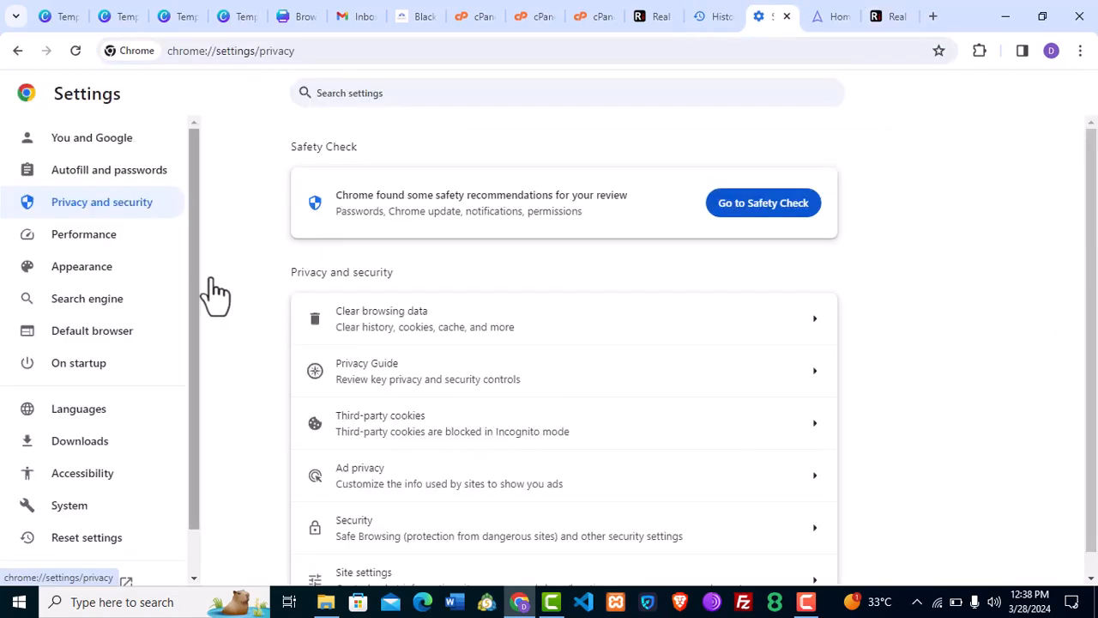
{"action": "left_click", "coordinate": [411, 314]}
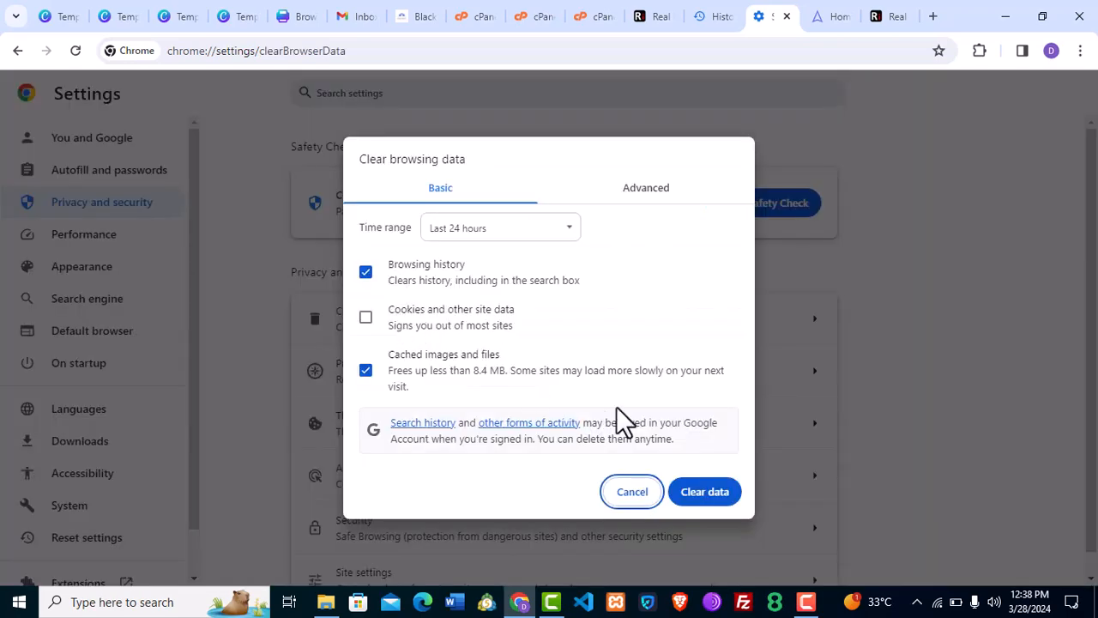
{"action": "left_click", "coordinate": [699, 496]}
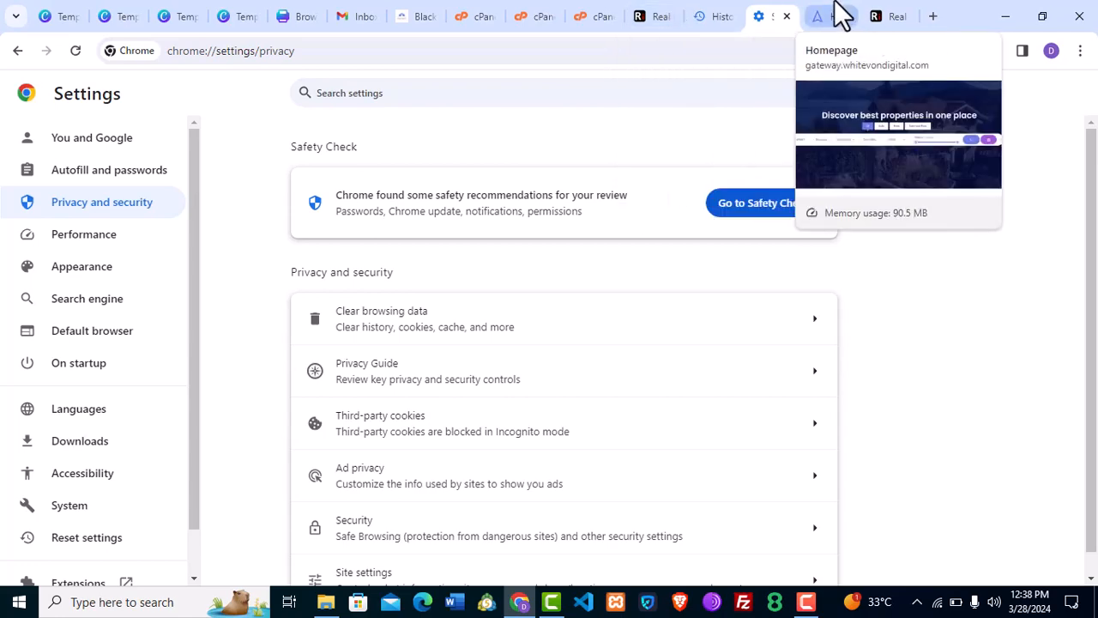
{"action": "left_click", "coordinate": [841, 13]}
Reload the gateway.whitevondigital.com homepage to show the new logo and scroll through its listings.
{"action": "key", "text": "Return"}
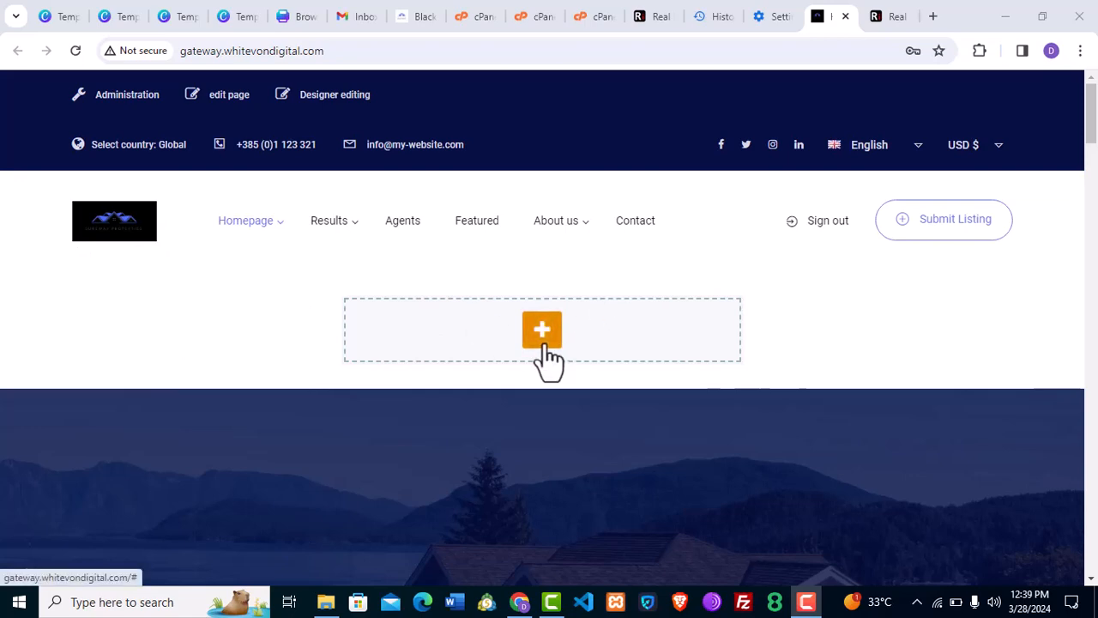
{"action": "left_click_drag", "start_coordinate": [1091, 111], "coordinate": [1094, 337]}
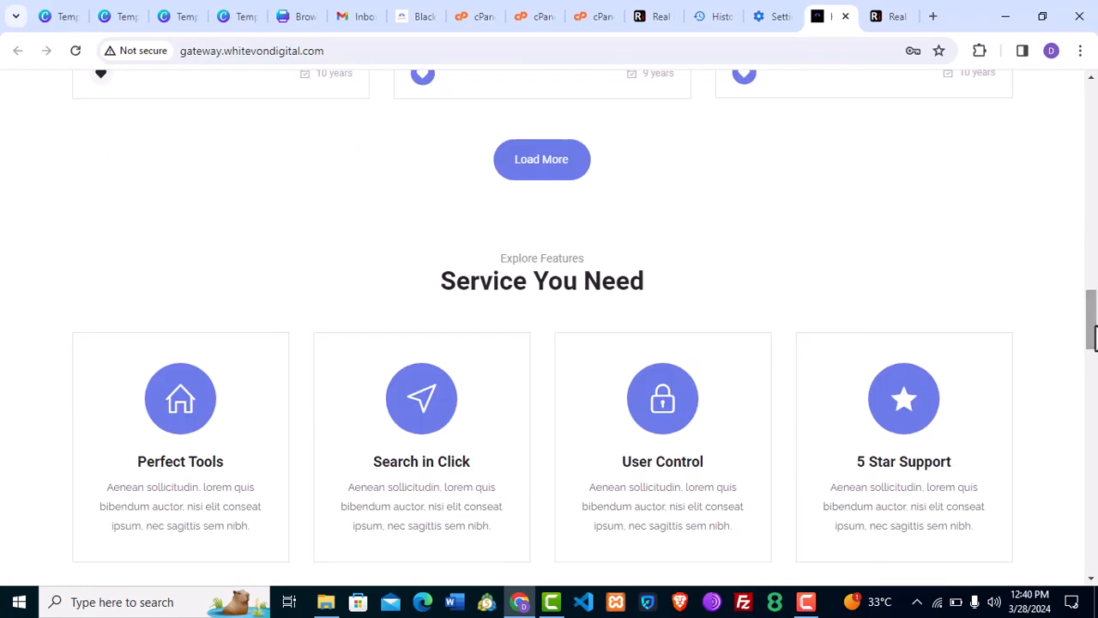